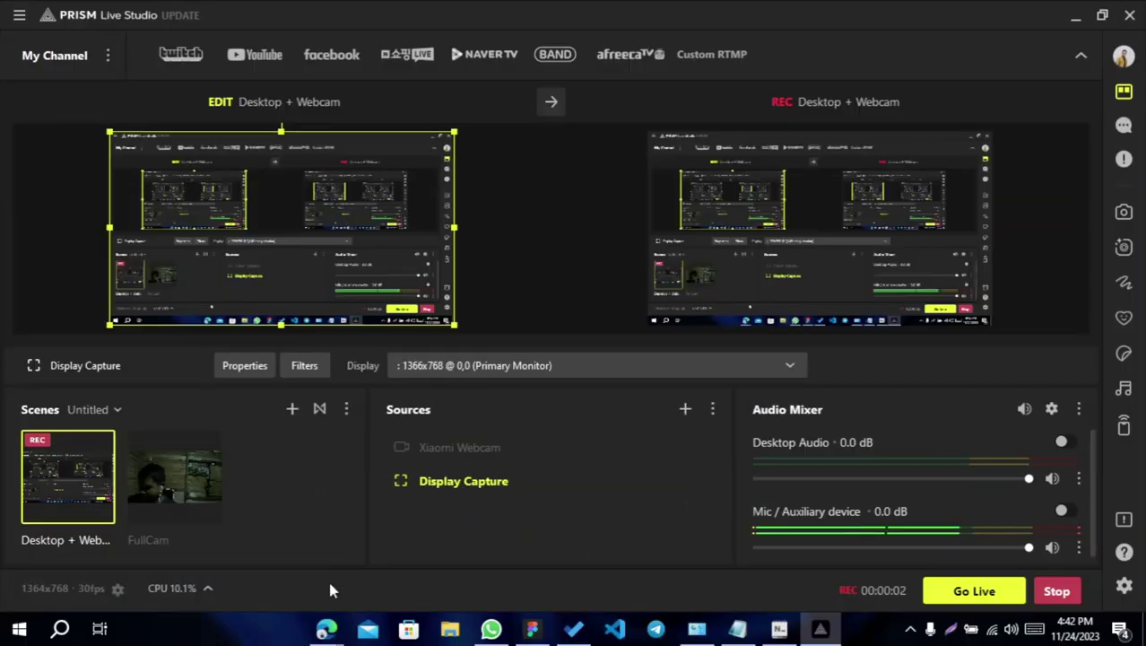
- Look over the Figma downloads page in Edge, then return to the Figma desktop app
mouse_move(327, 629)
left_click(428, 563)
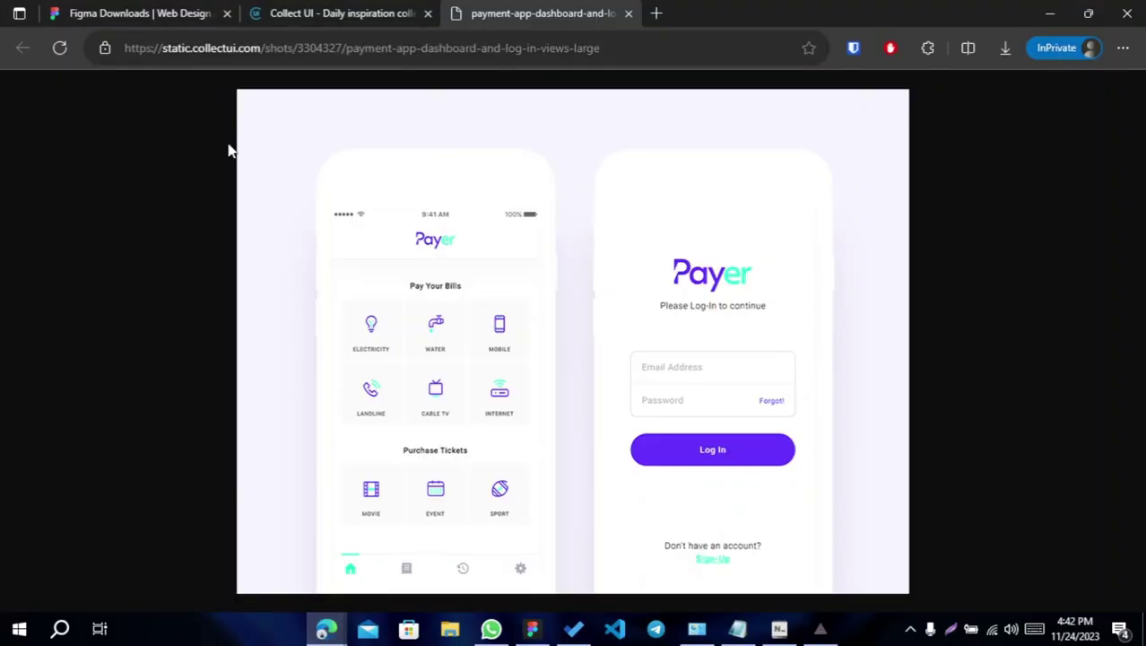
left_click(159, 16)
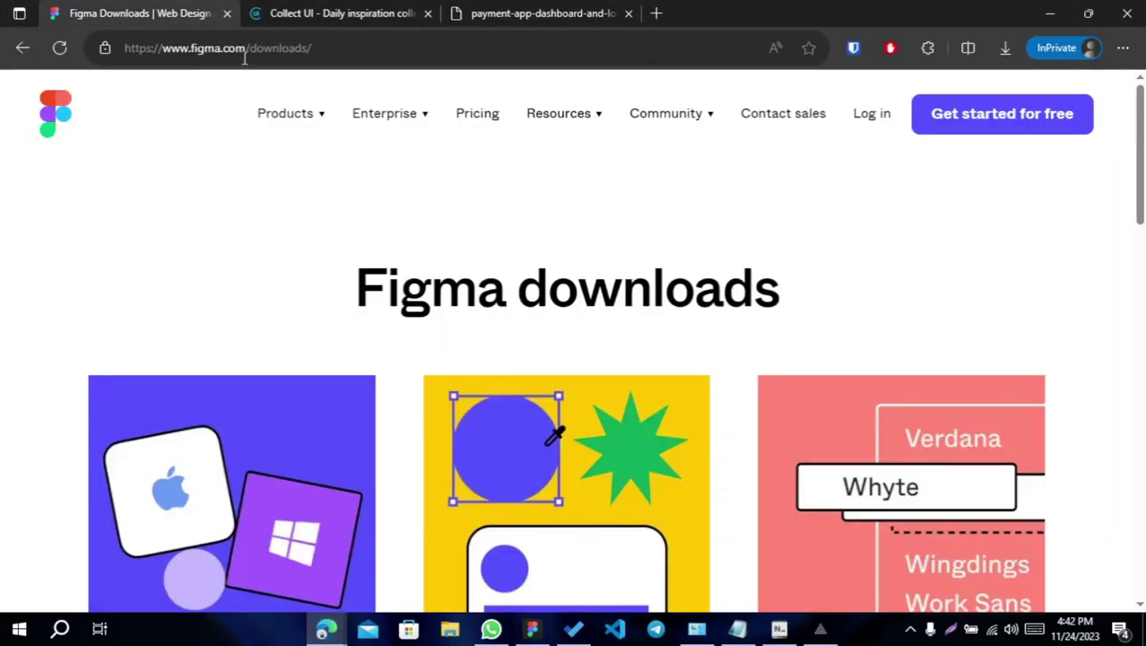
left_click_drag(244, 48, 311, 47)
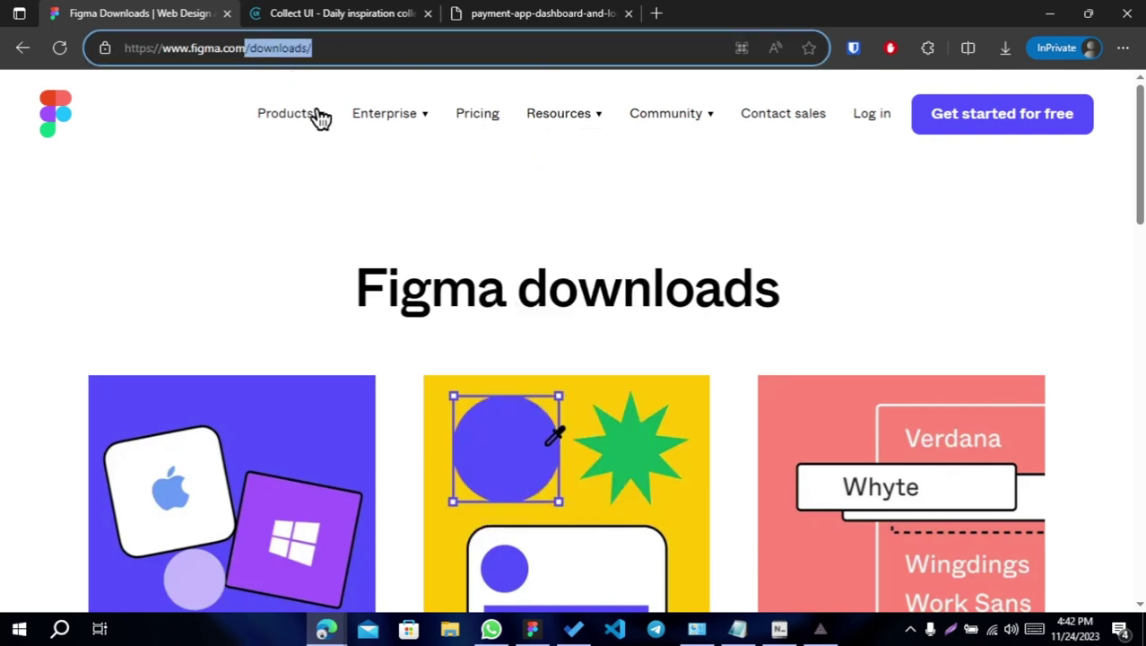
scroll(322, 152, "down", 3)
left_click(9, 305)
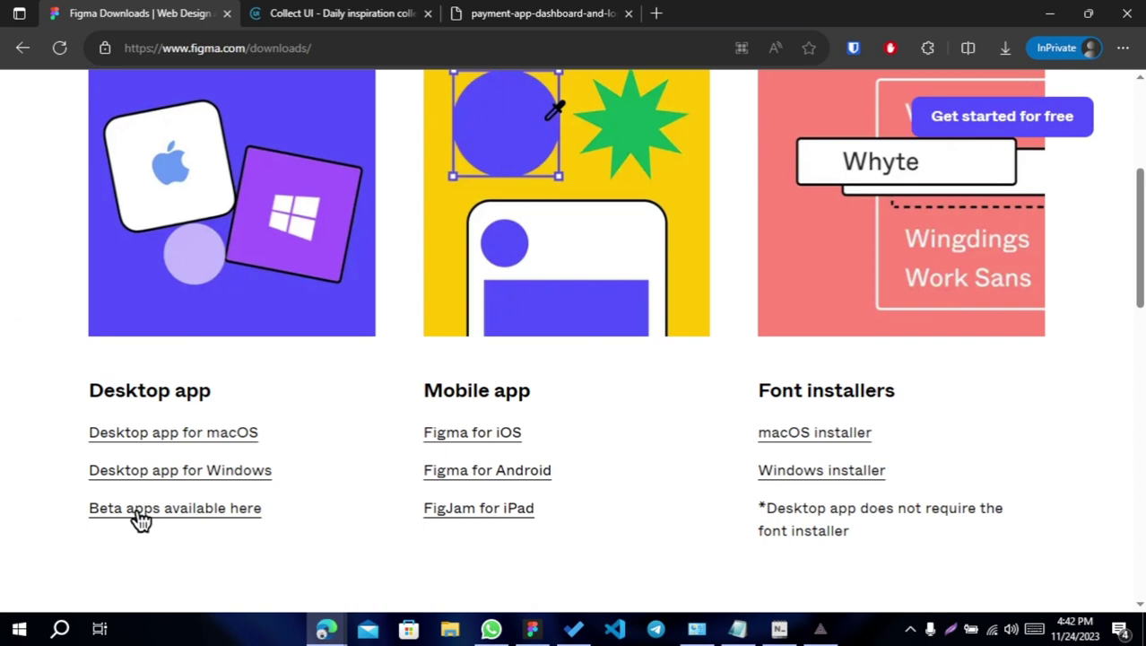
scroll(225, 476, "up", 3)
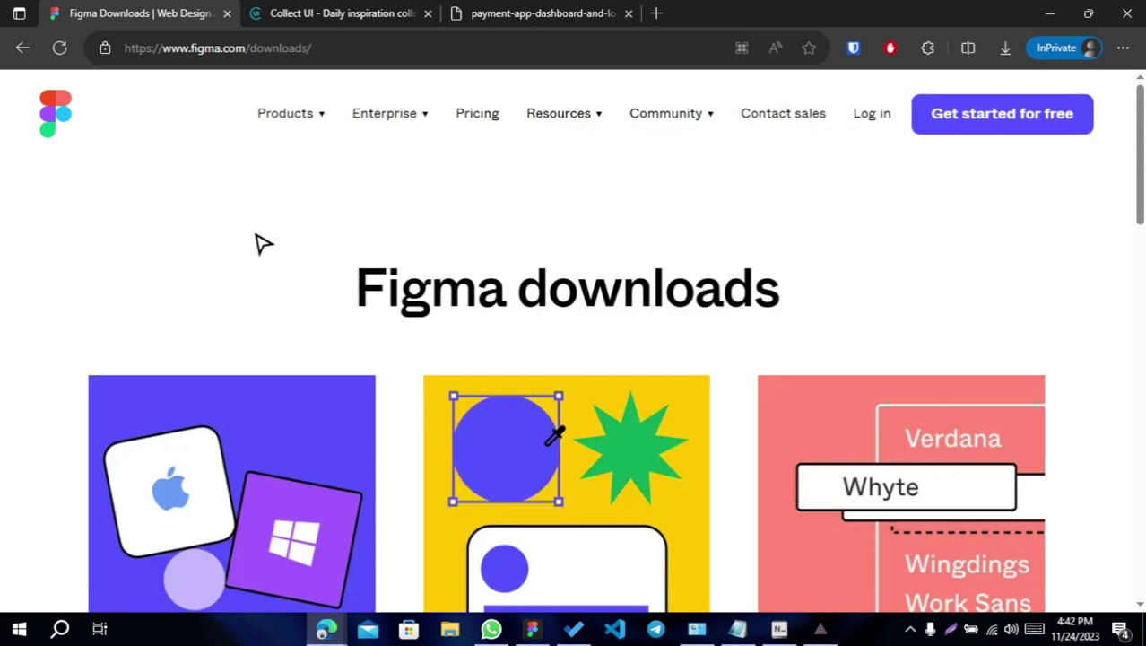
left_click(535, 630)
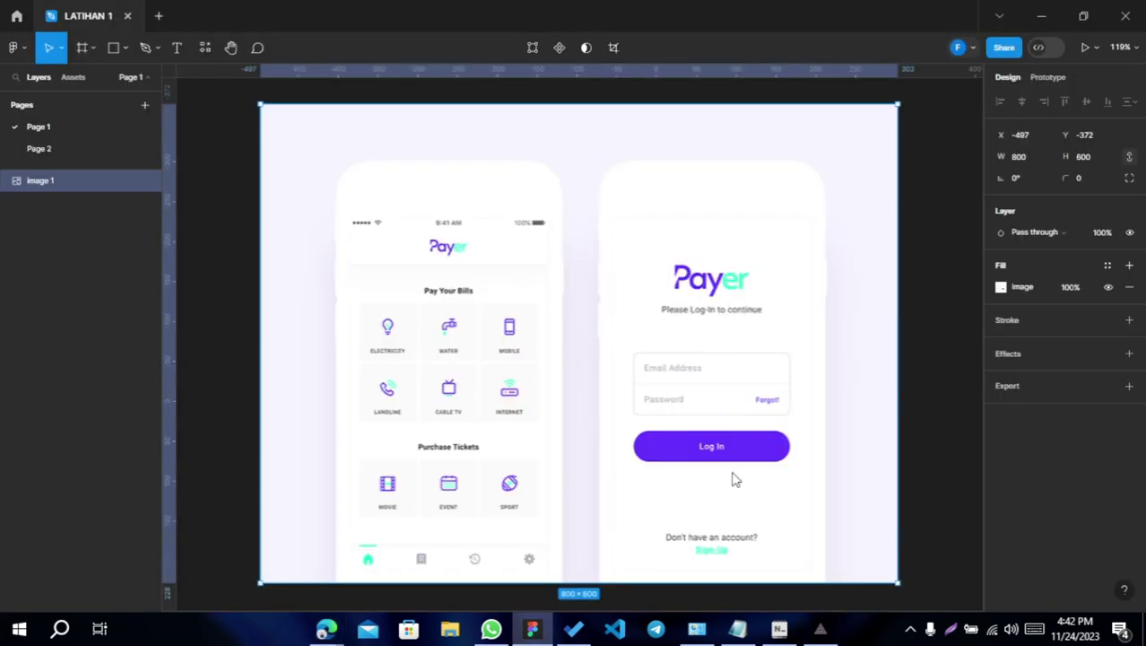
- Deselect the Payer reference image and go to Figma's home Recents file list
left_click(227, 205)
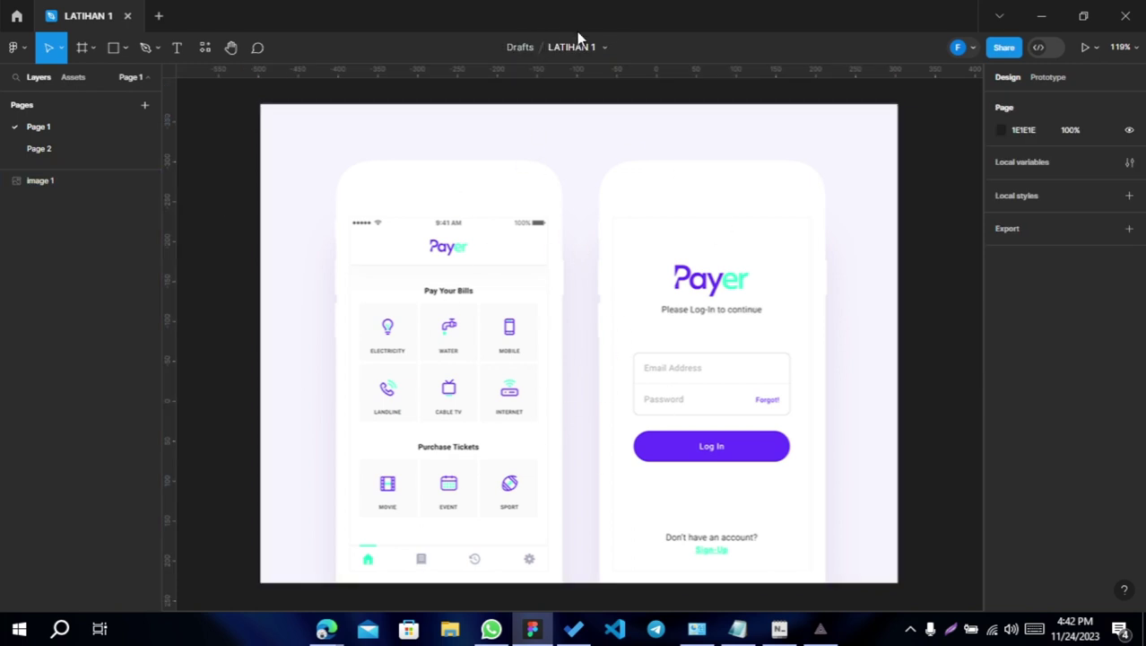
left_click(18, 16)
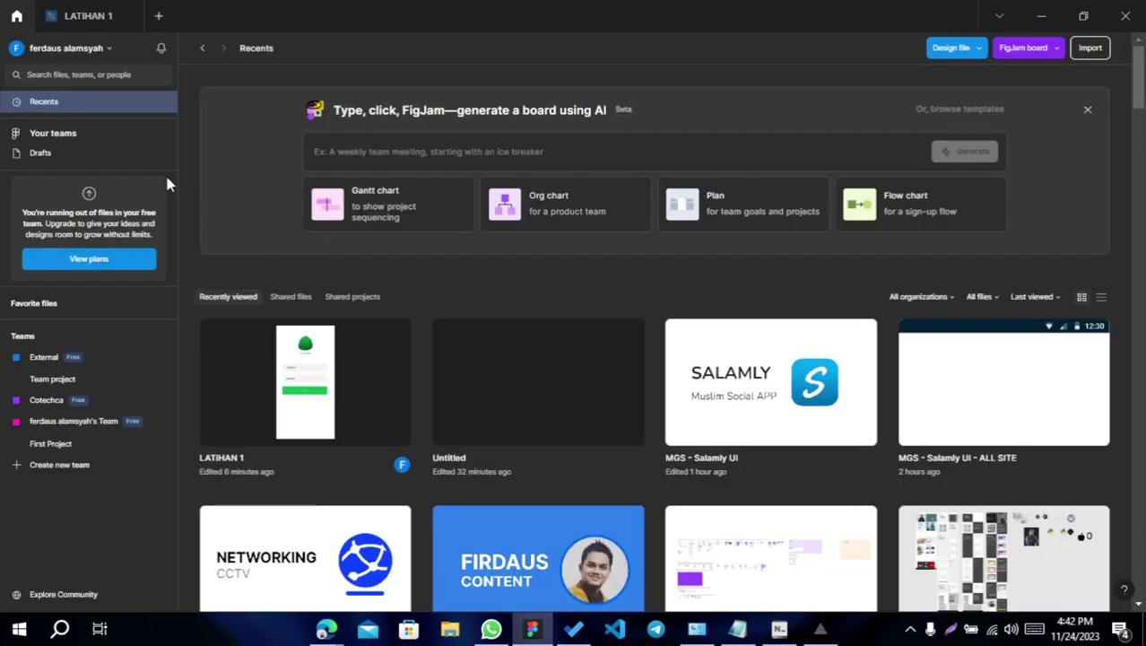
left_click(159, 17)
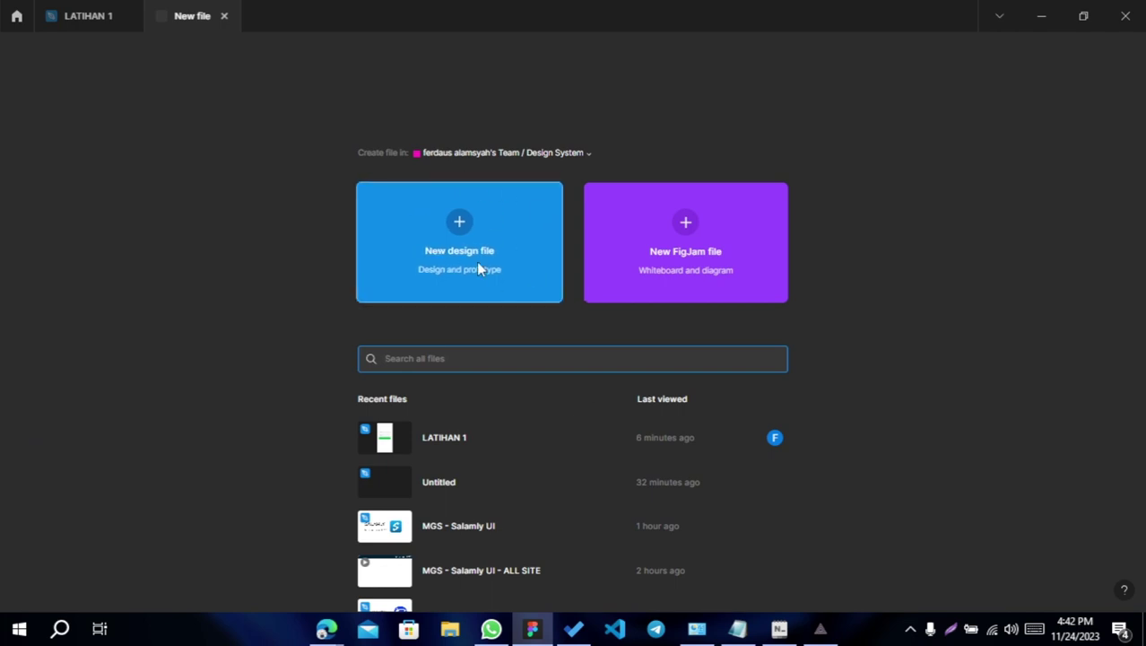
left_click(224, 16)
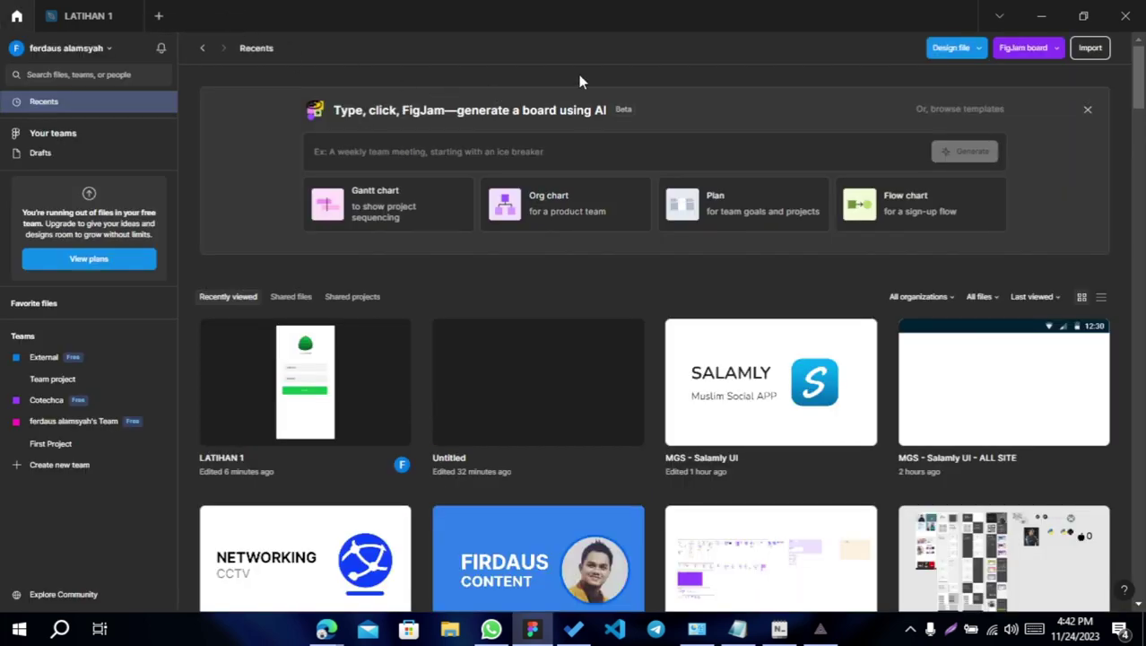
- Reopen LATIHAN 1 and change the number in its file name, typing 21
left_click(137, 20)
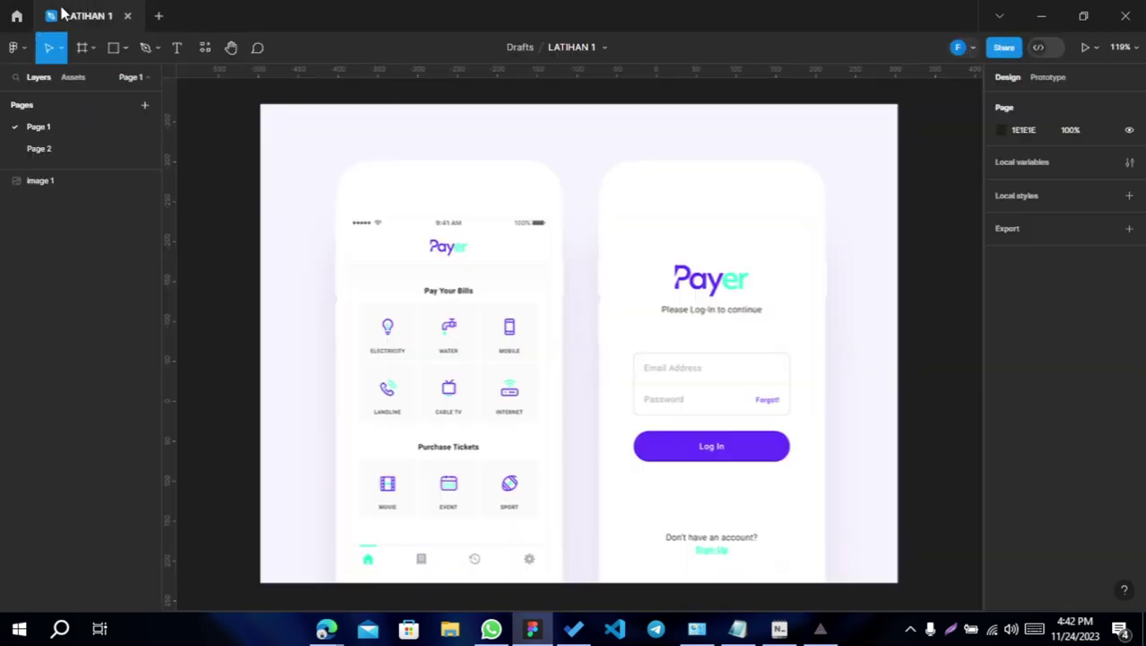
double_click(567, 50)
left_click(569, 49)
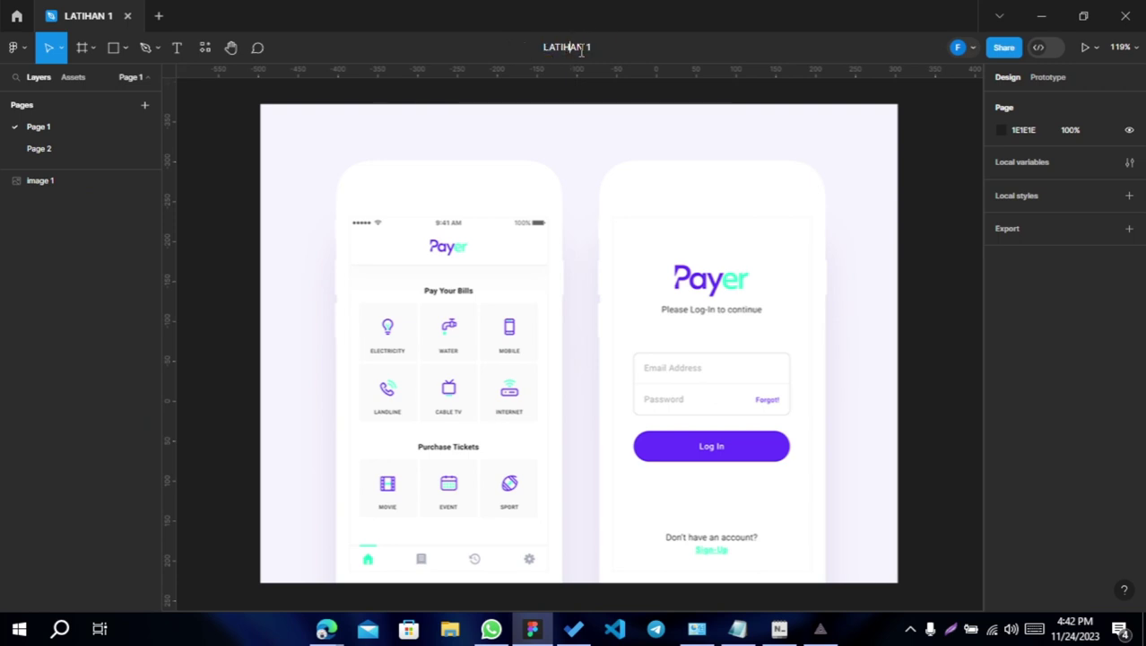
key("BackSpace")
type("2")
type("1")
- Delete the 800 × 600 Payer reference image so Page 1 is empty
left_click(626, 232)
scroll(627, 248, "down", 5)
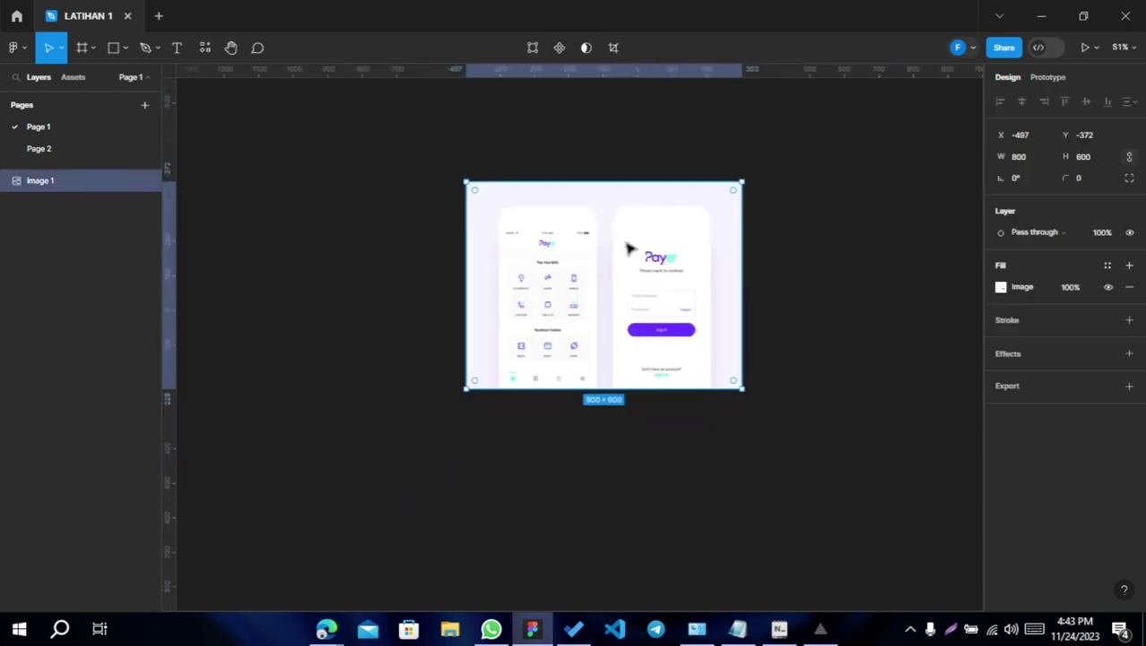
key("Delete")
scroll(426, 346, "right", 3)
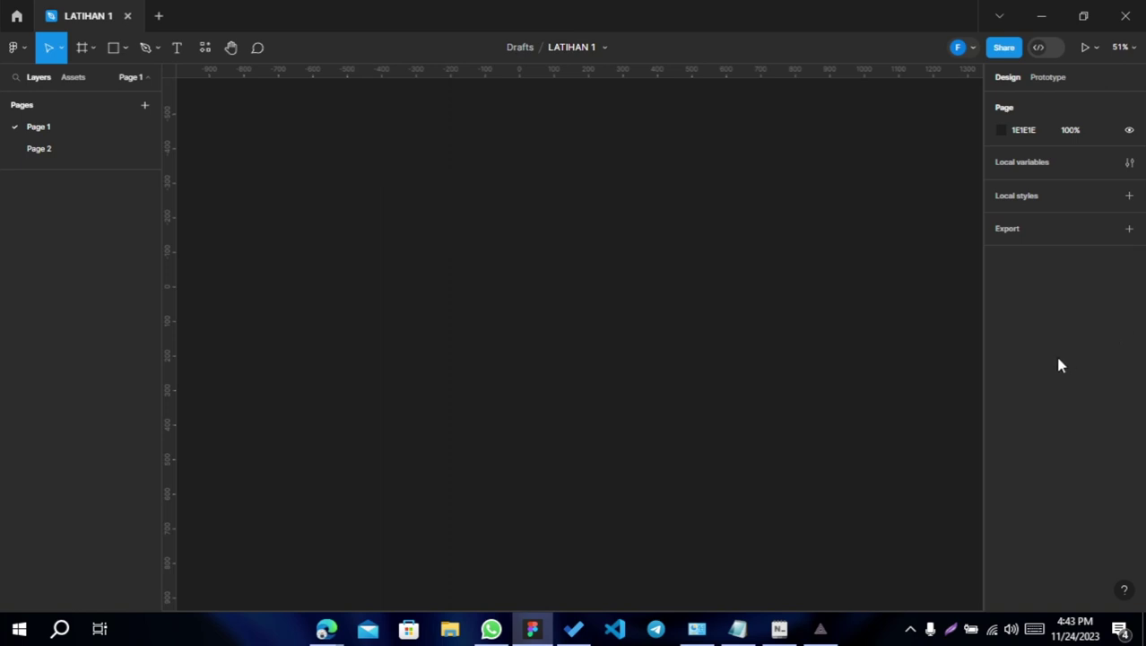
left_click(84, 48)
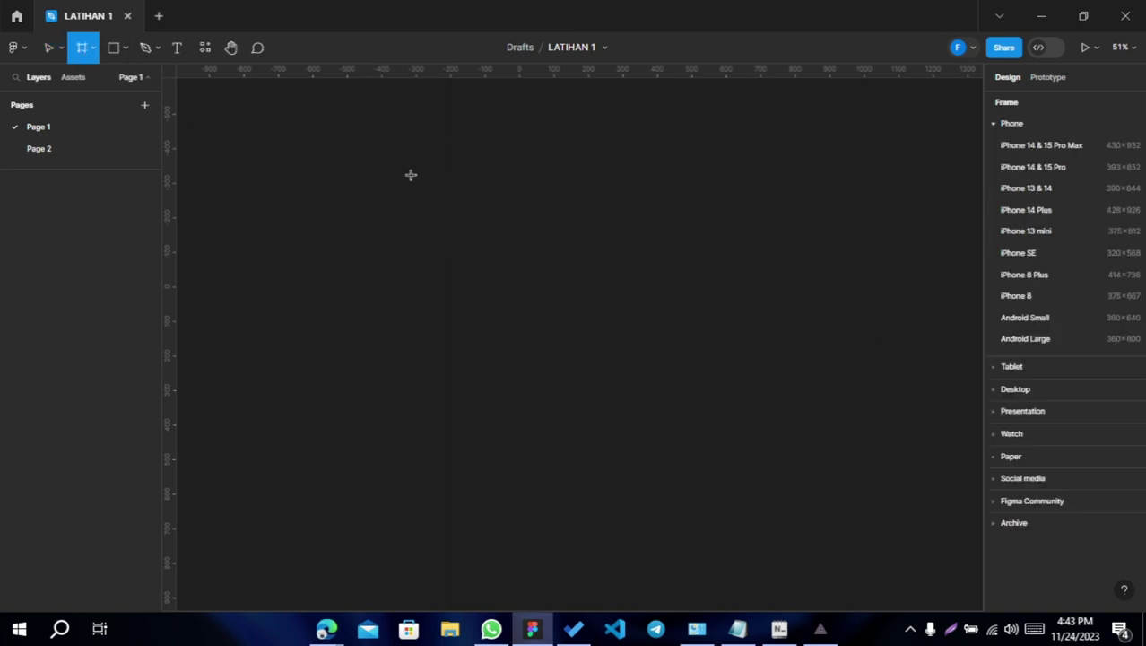
left_click_drag(403, 172, 601, 317)
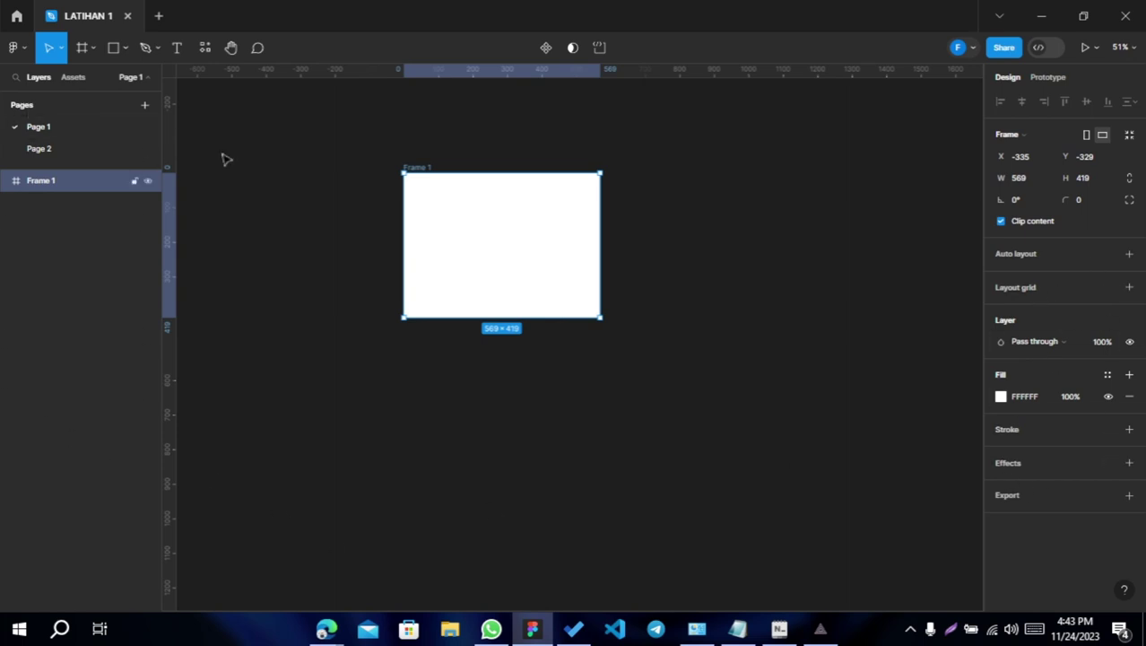
left_click(365, 336)
left_click(510, 264)
key("ctrl+d")
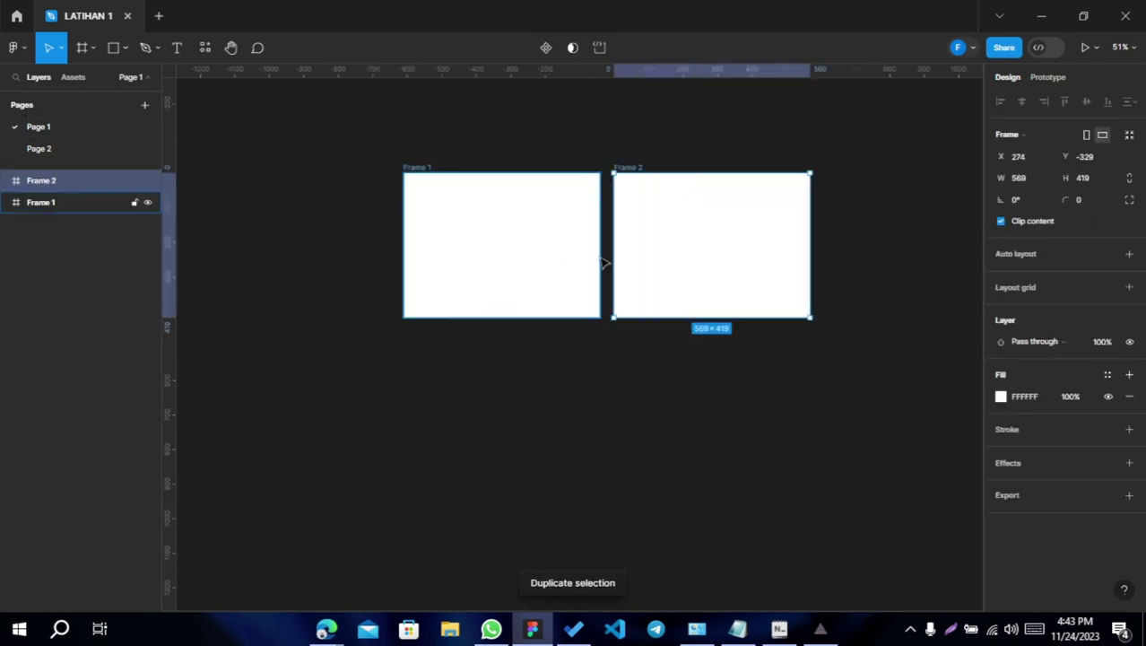
left_click(328, 442)
left_click(52, 202)
key("Tab")
key("Tab")
key("Tab")
key("Tab")
key("Tab")
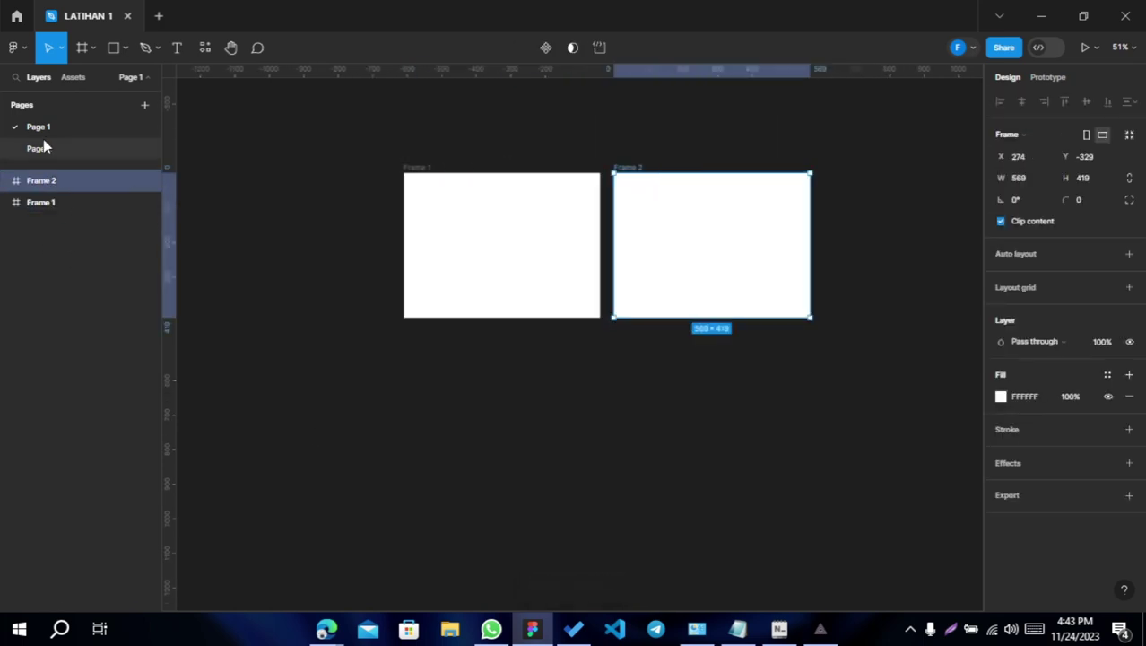
left_click(42, 145)
left_click(44, 133)
left_click(75, 145)
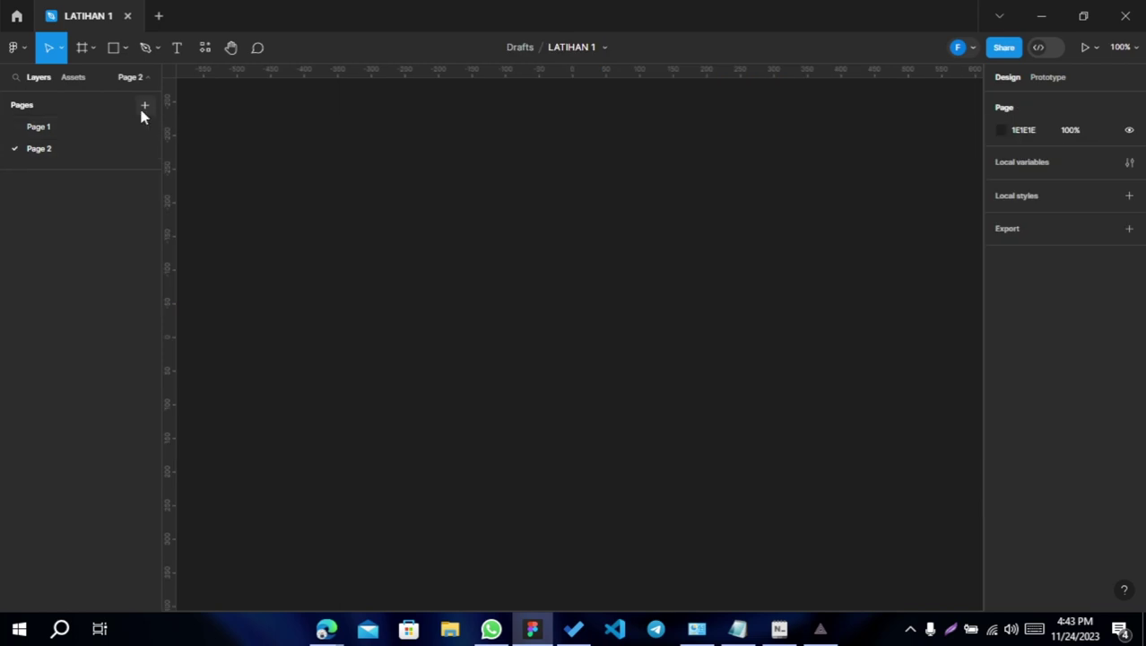
left_click(88, 130)
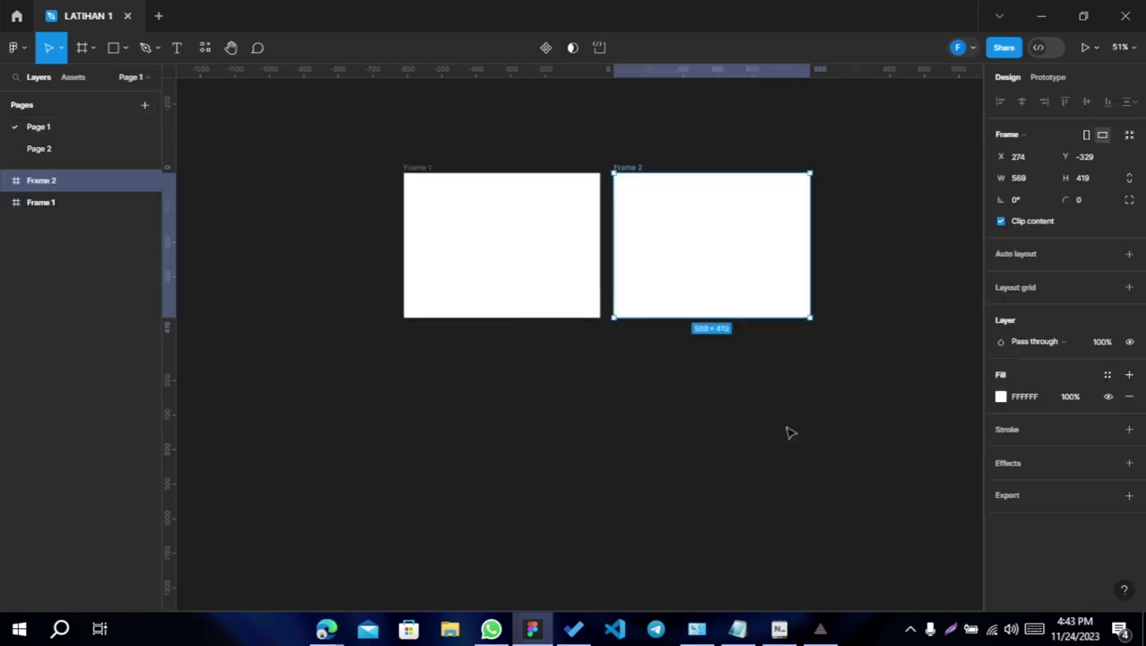
key("Delete")
left_click(546, 266)
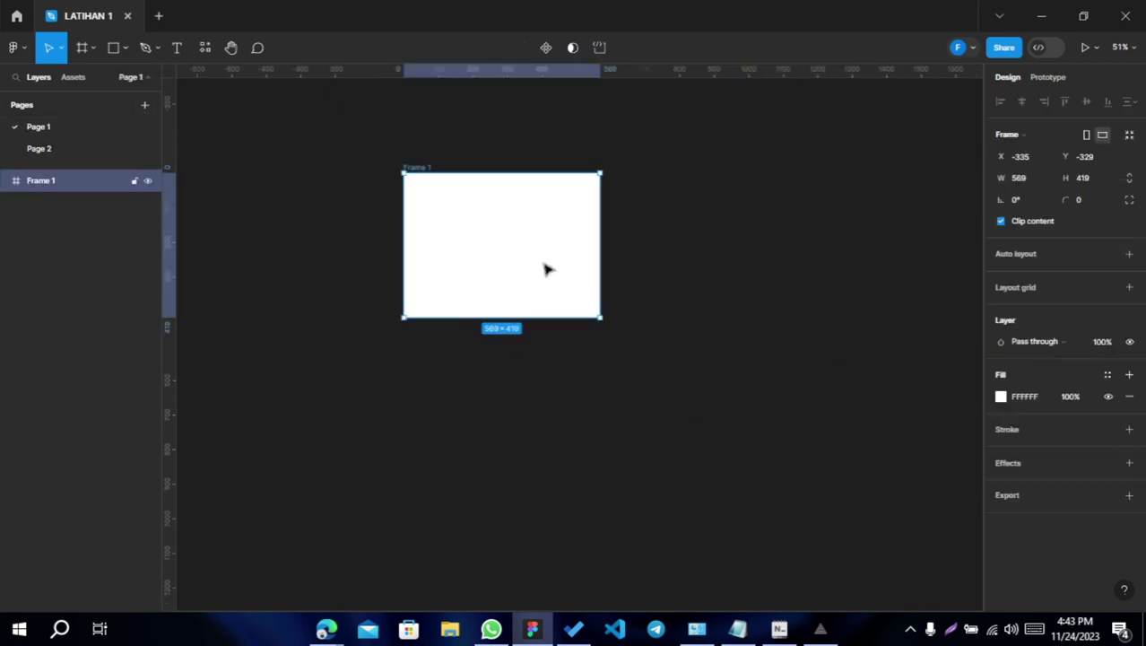
scroll(744, 419, "up", 2)
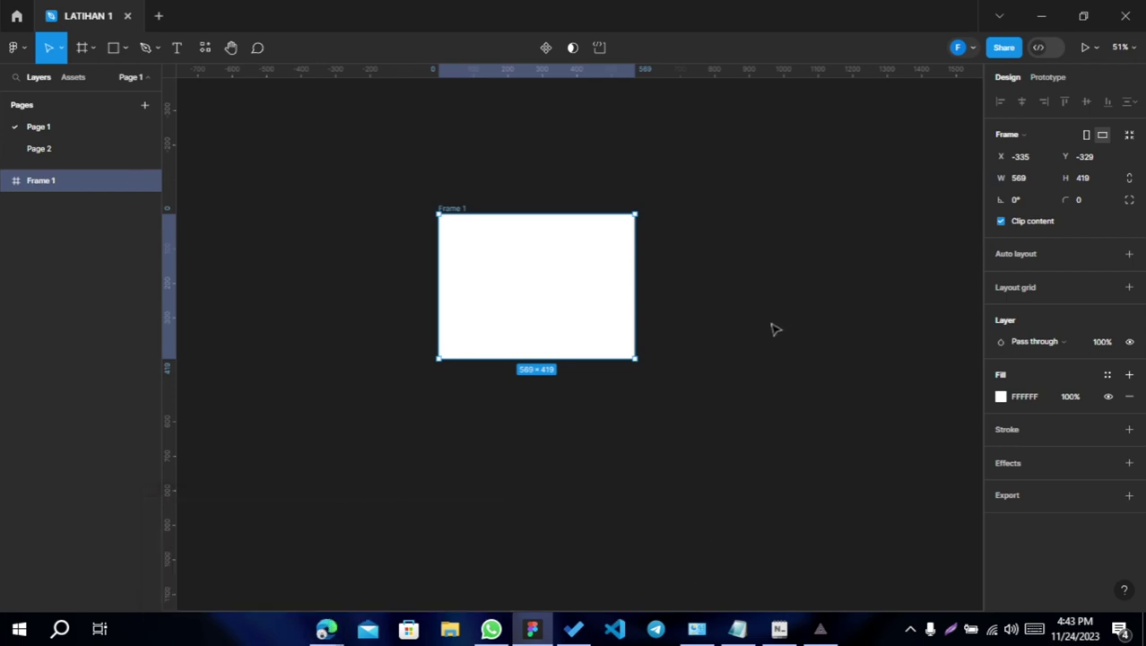
left_click_drag(550, 357, 542, 529)
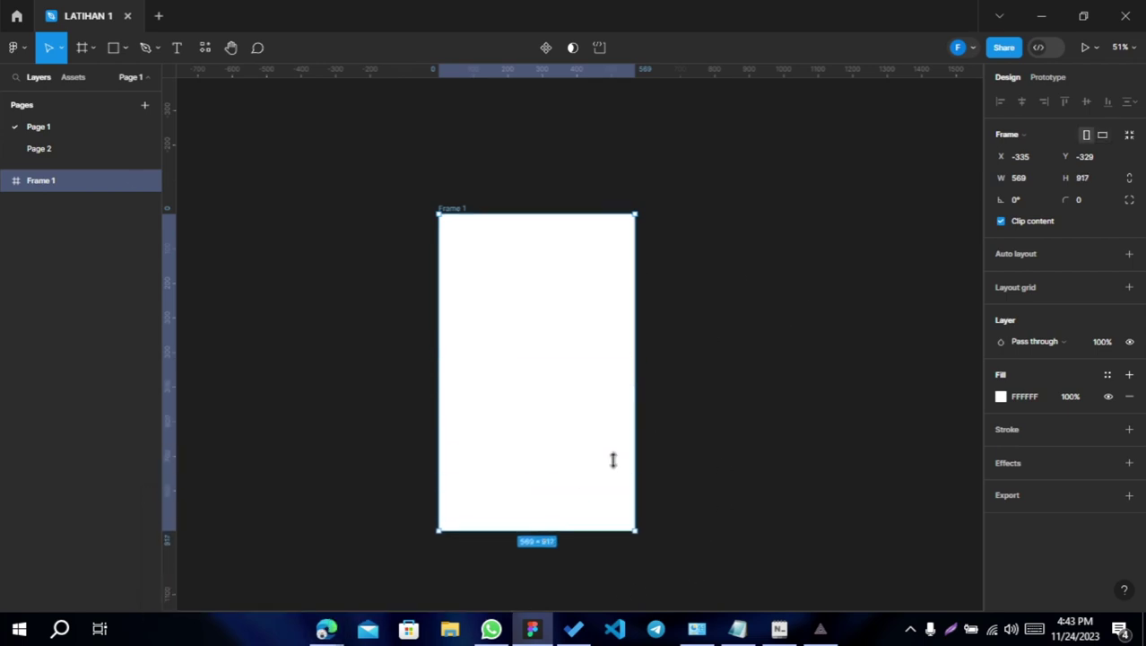
scroll(542, 327, "down", 2)
key("Delete")
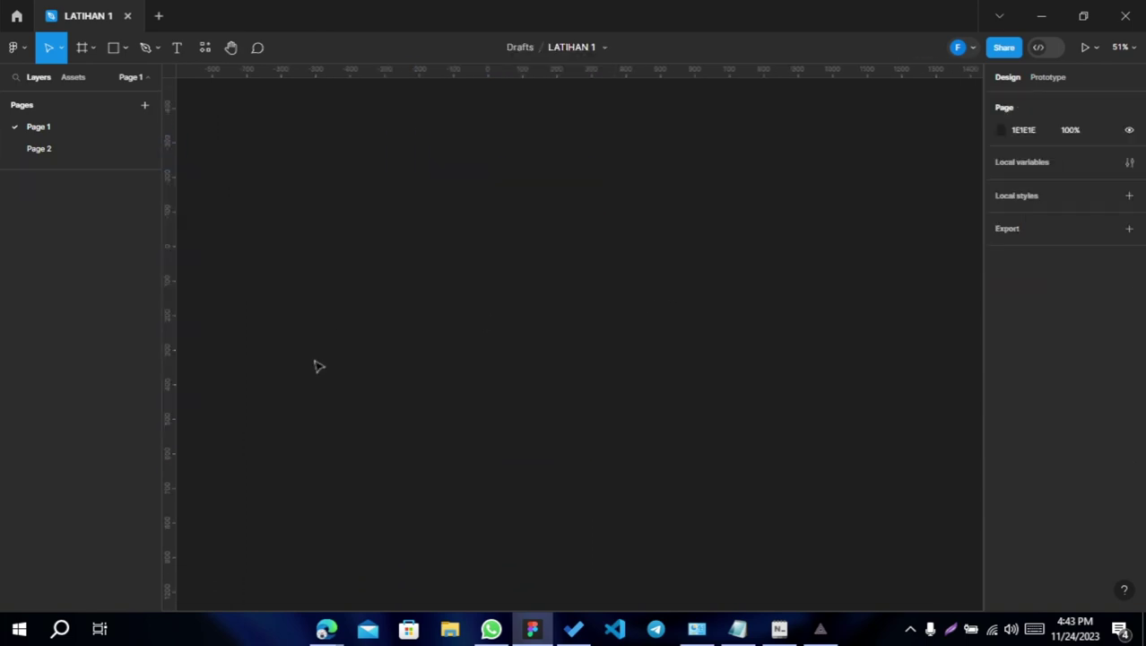
- Switch Edge to the Collect UI Sign Up gallery and browse through its designs
mouse_move(325, 629)
left_click(394, 583)
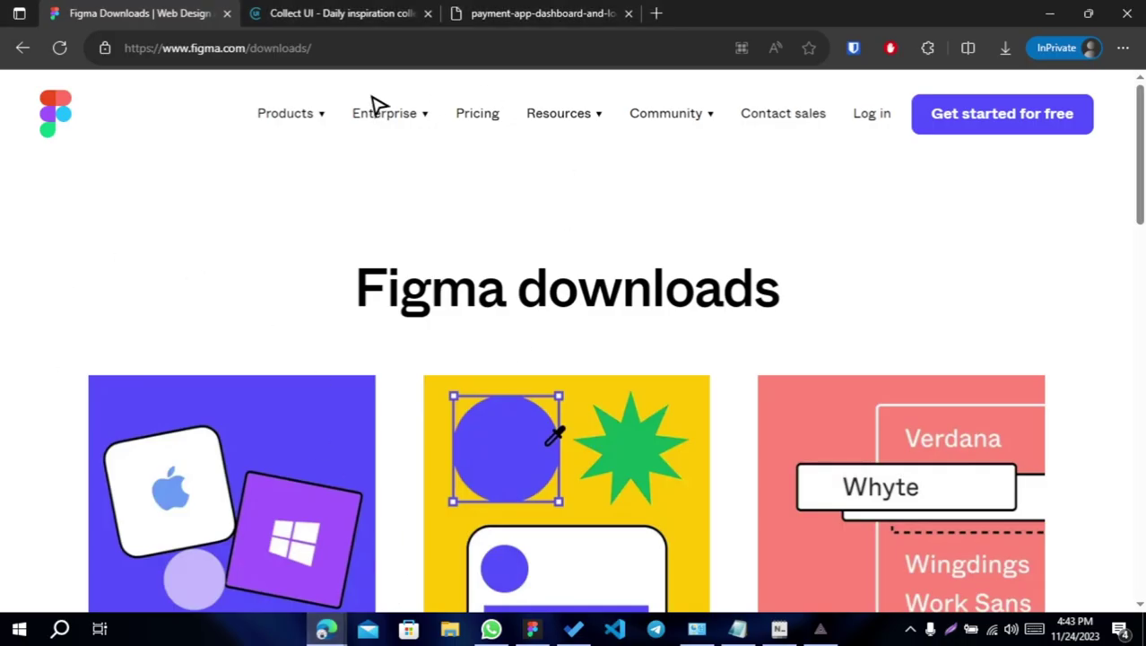
left_click(365, 20)
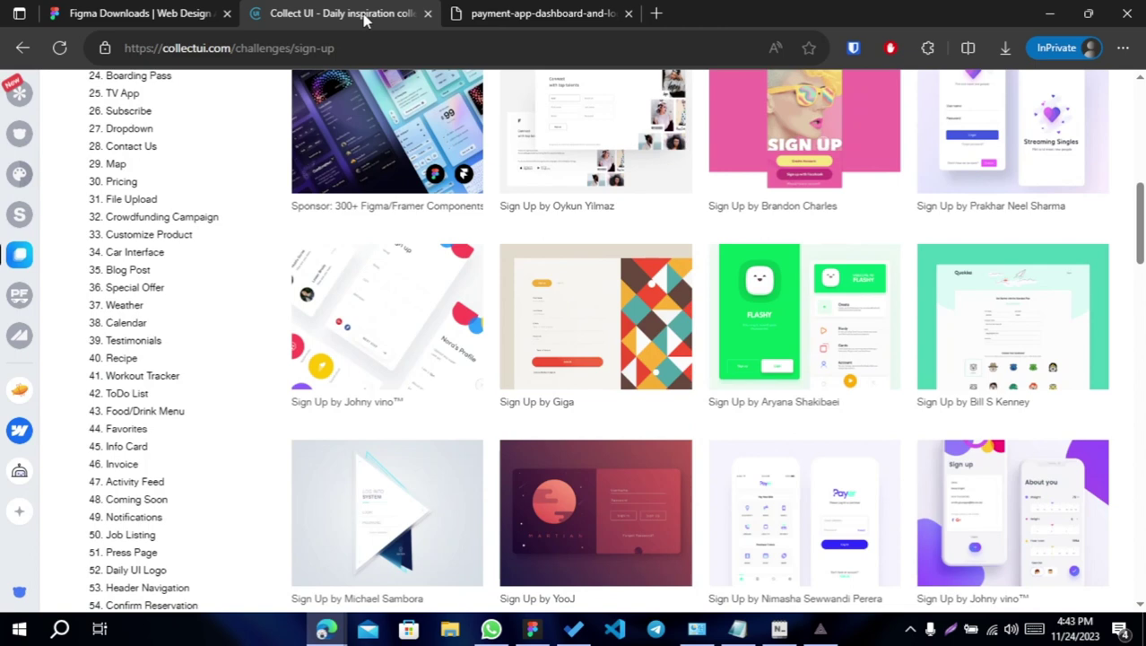
left_click(203, 49)
left_click_drag(208, 49, 571, 61)
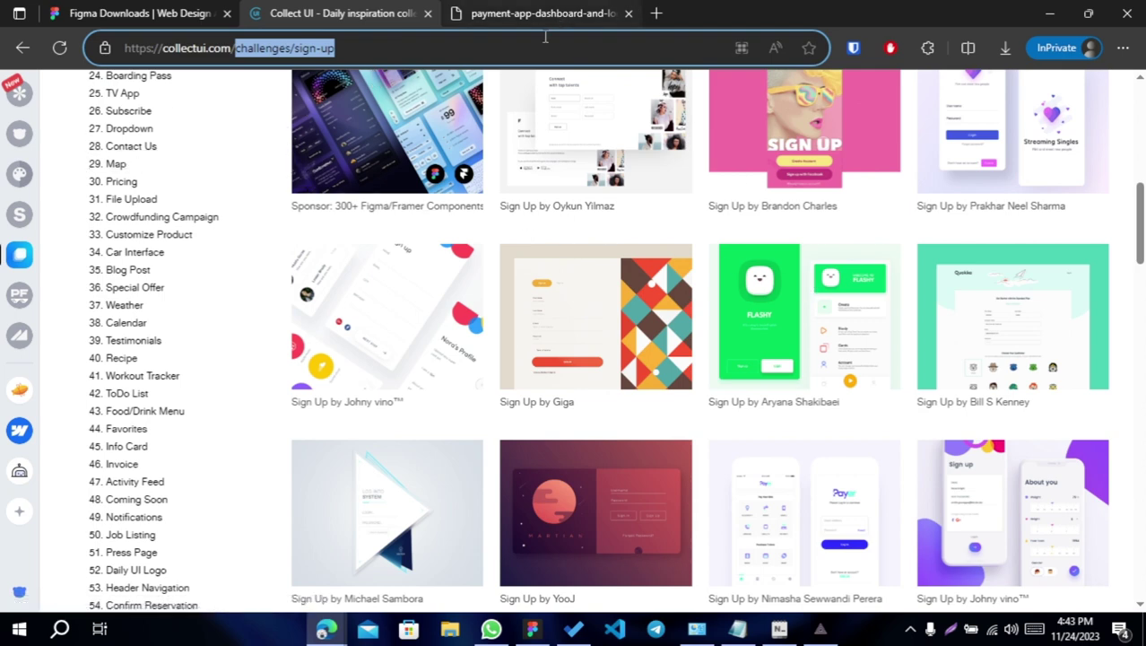
left_click(345, 232)
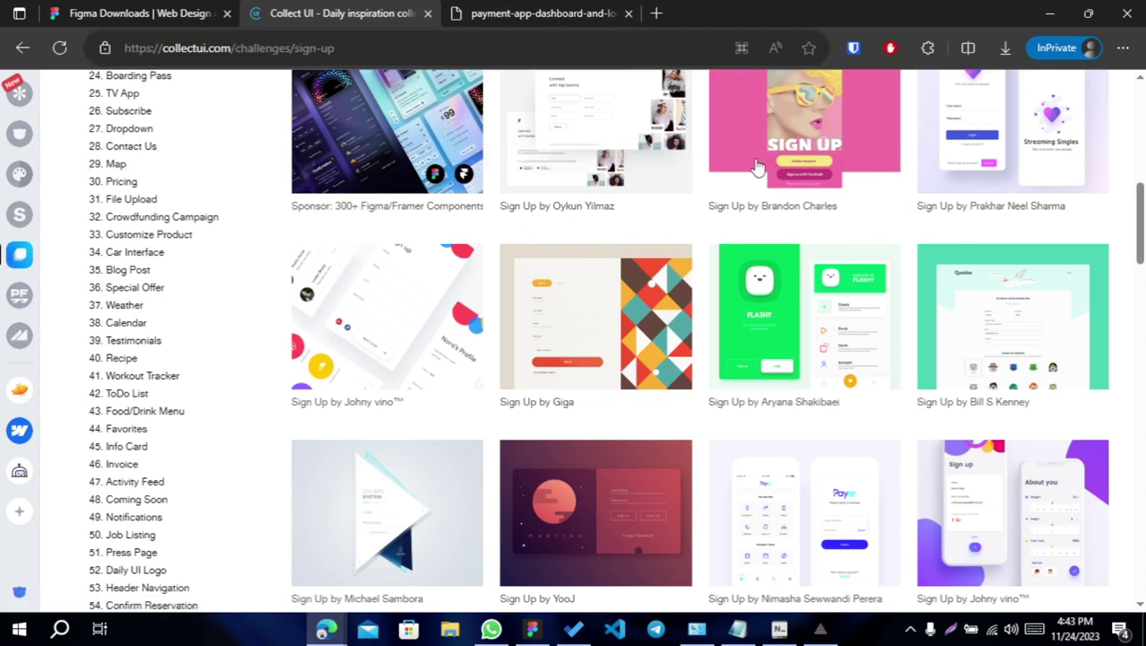
scroll(873, 219, "down", 1)
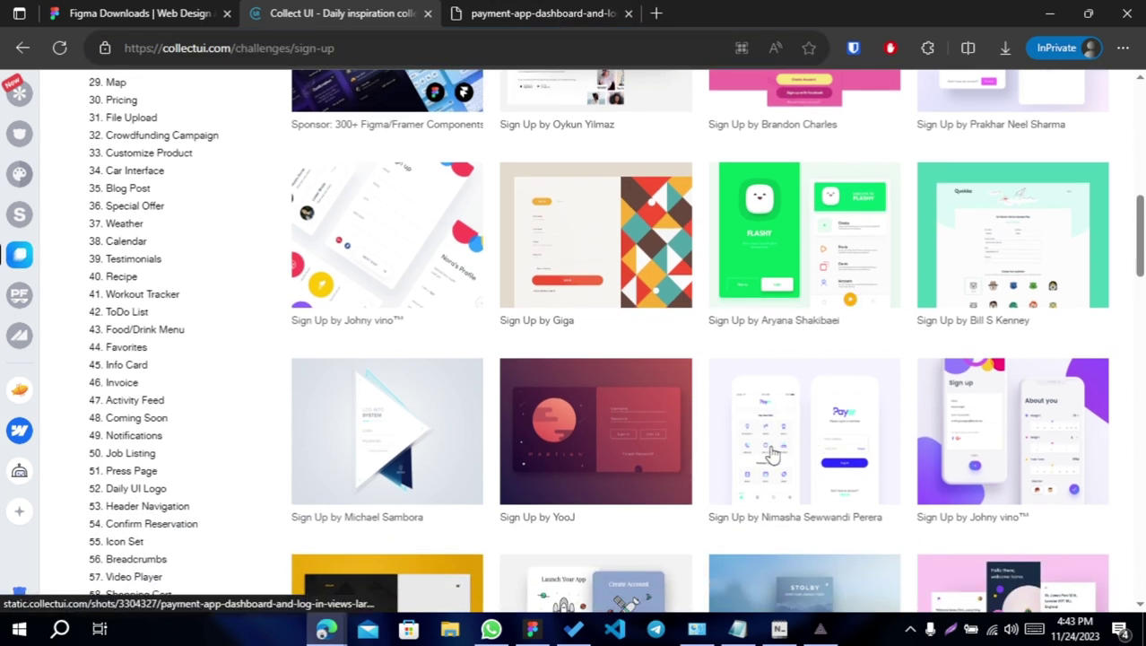
left_click_drag(237, 49, 116, 57)
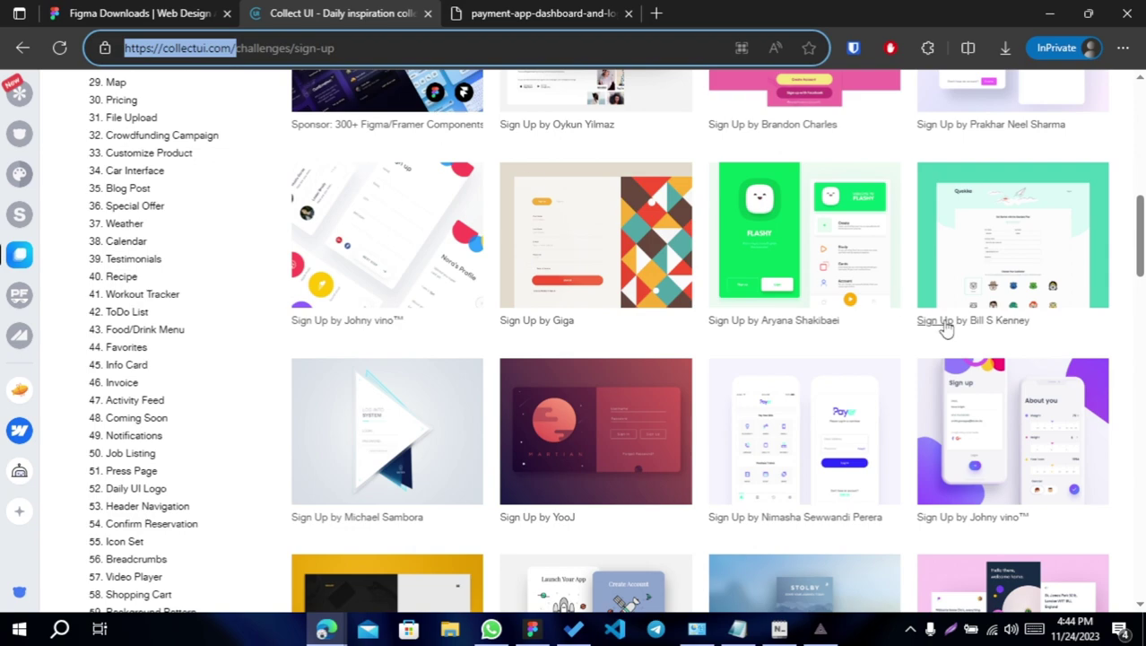
scroll(216, 273, "up", 5)
scroll(201, 175, "up", 5)
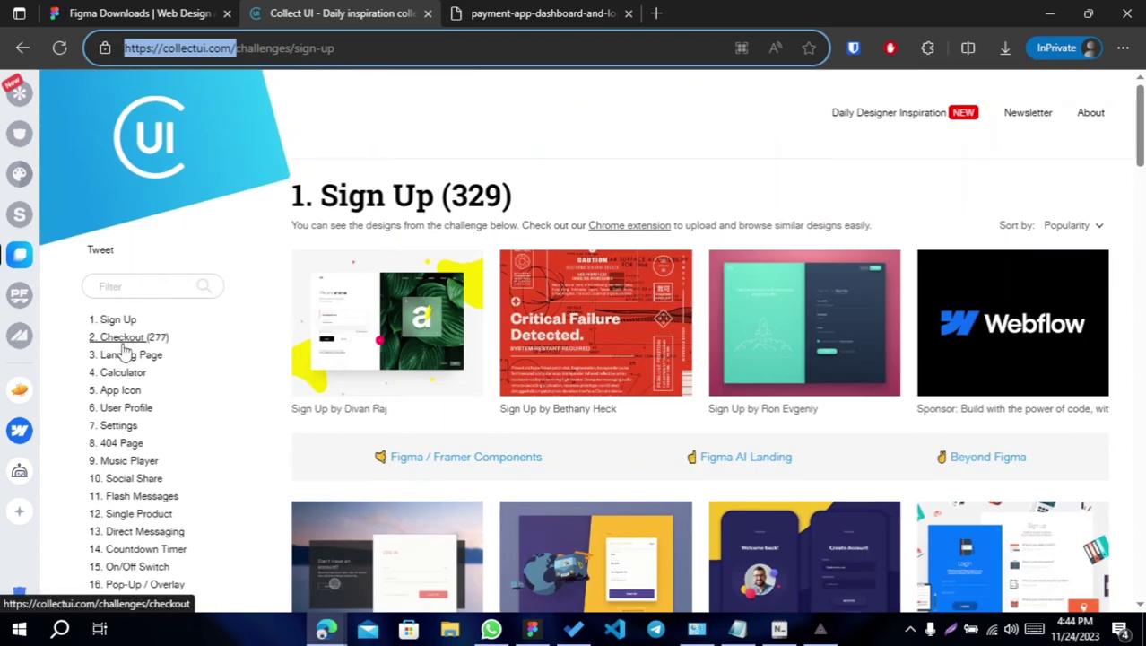
scroll(117, 494, "down", 3)
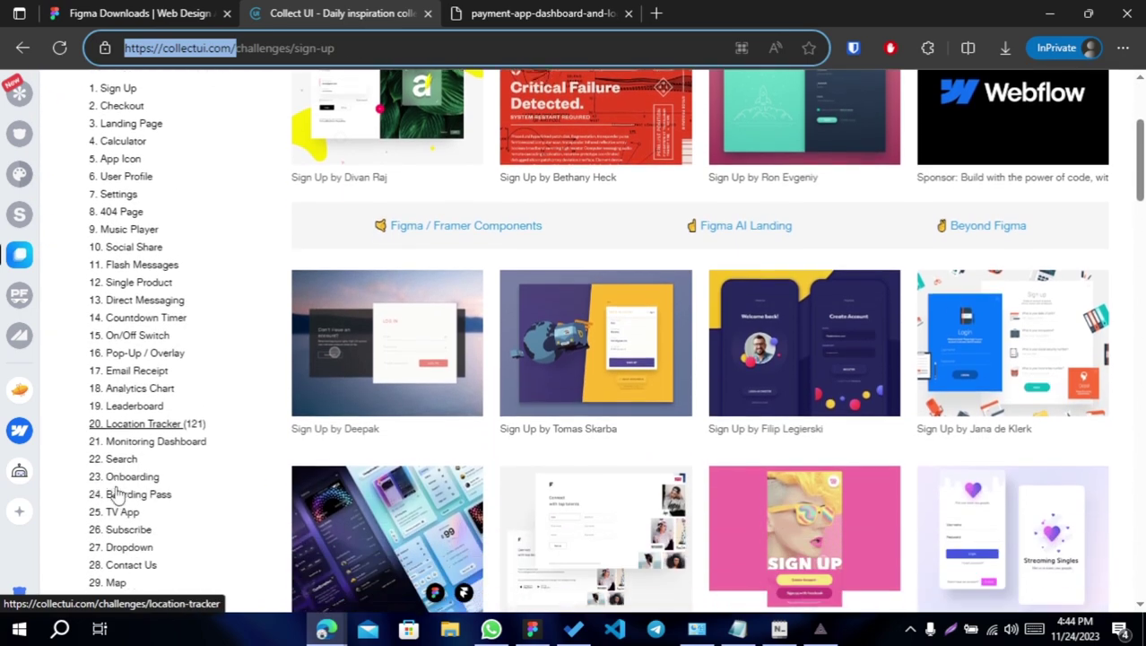
scroll(112, 251, "up", 3)
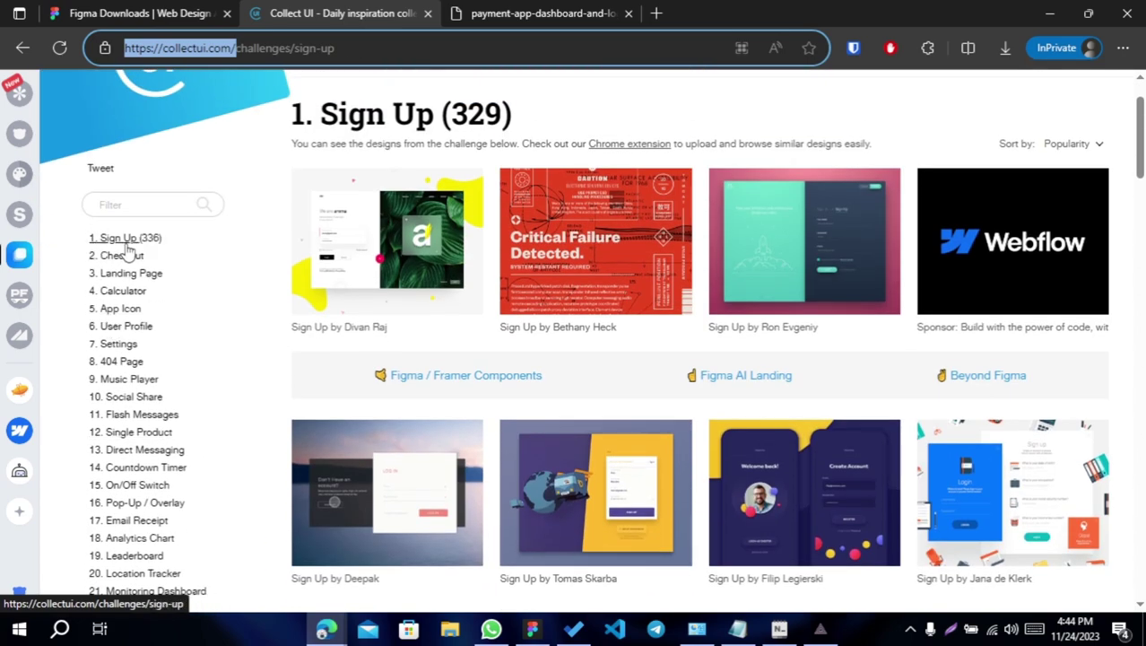
scroll(569, 408, "down", 4)
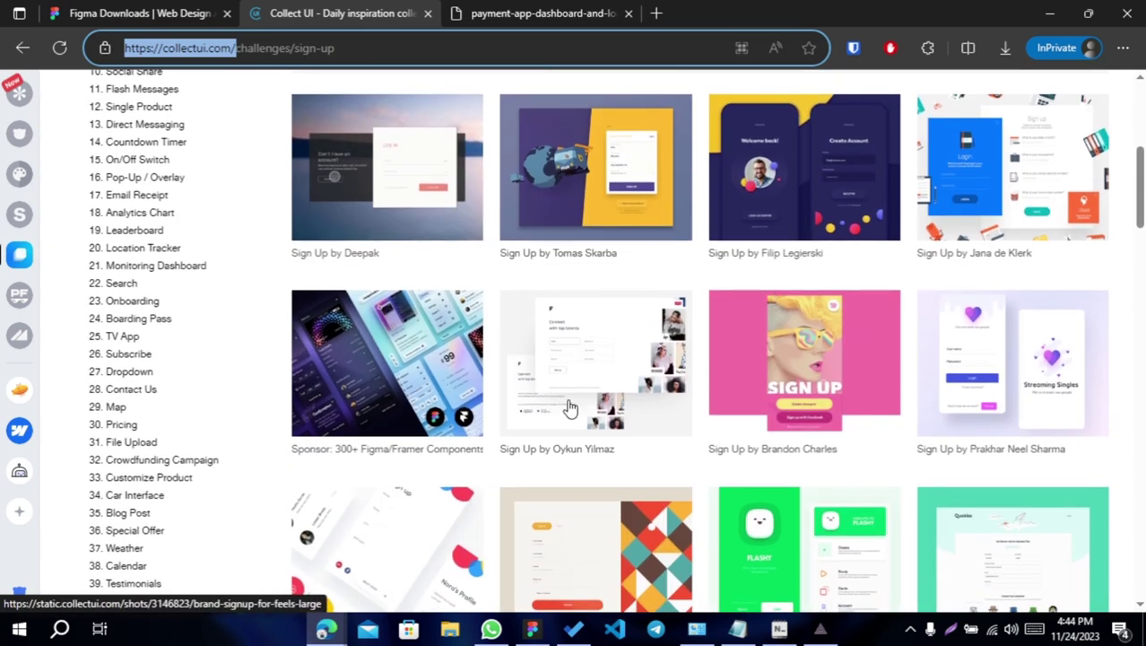
scroll(730, 282, "down", 2)
scroll(726, 287, "down", 3)
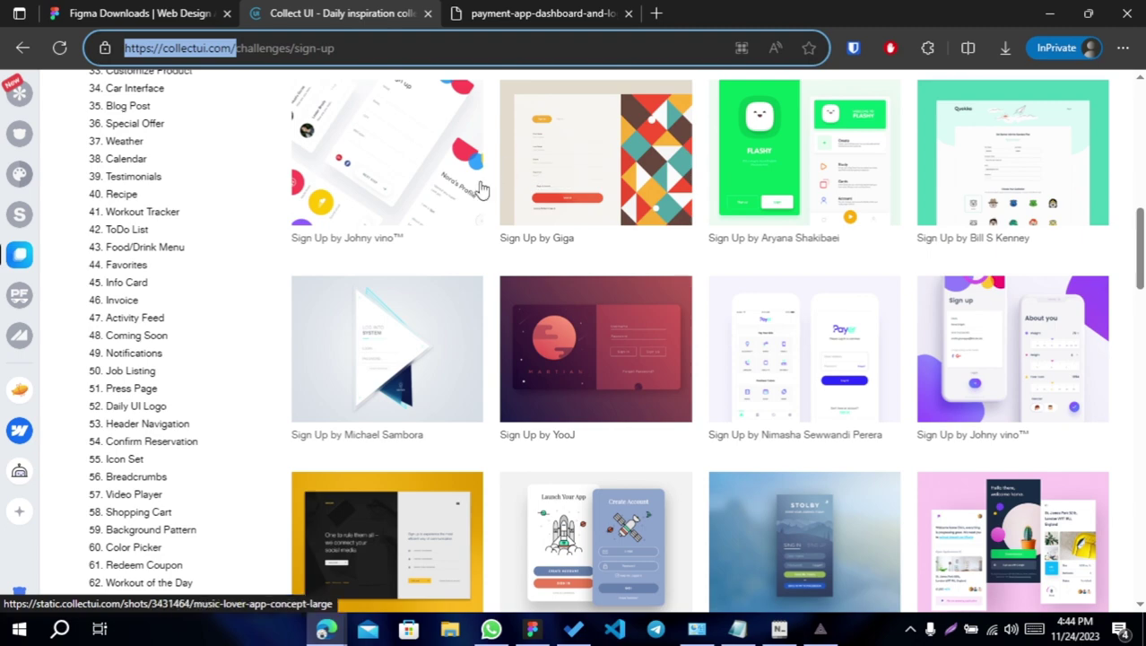
- Enlarge the Payer sign-up design, copy its image, and return to Figma
left_click(751, 334)
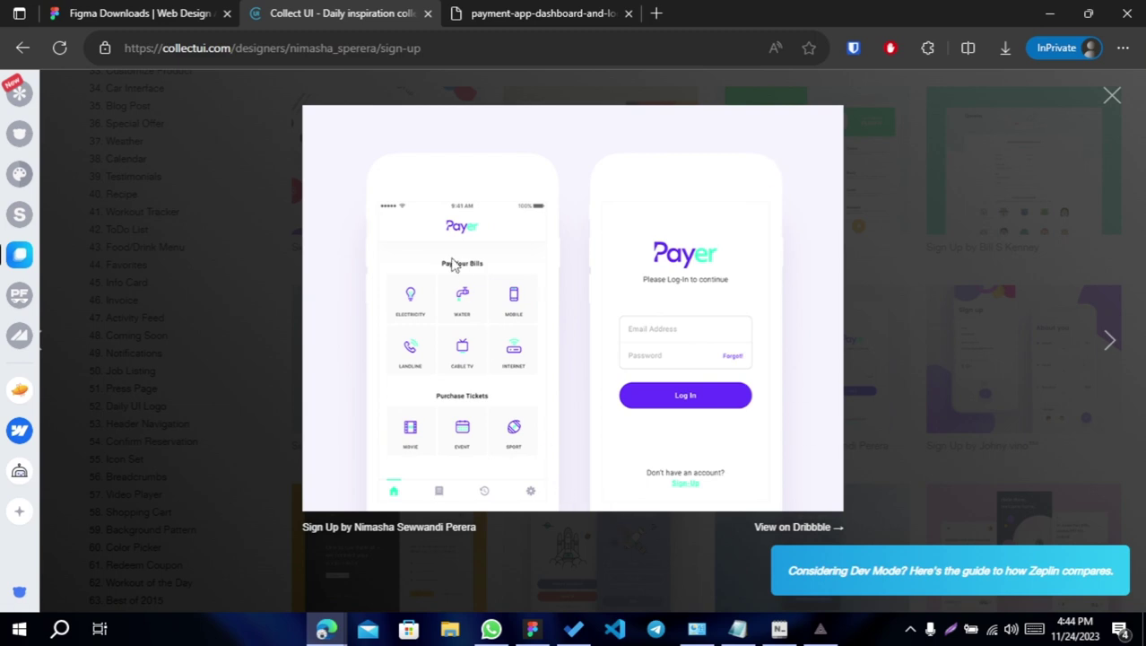
right_click(554, 280)
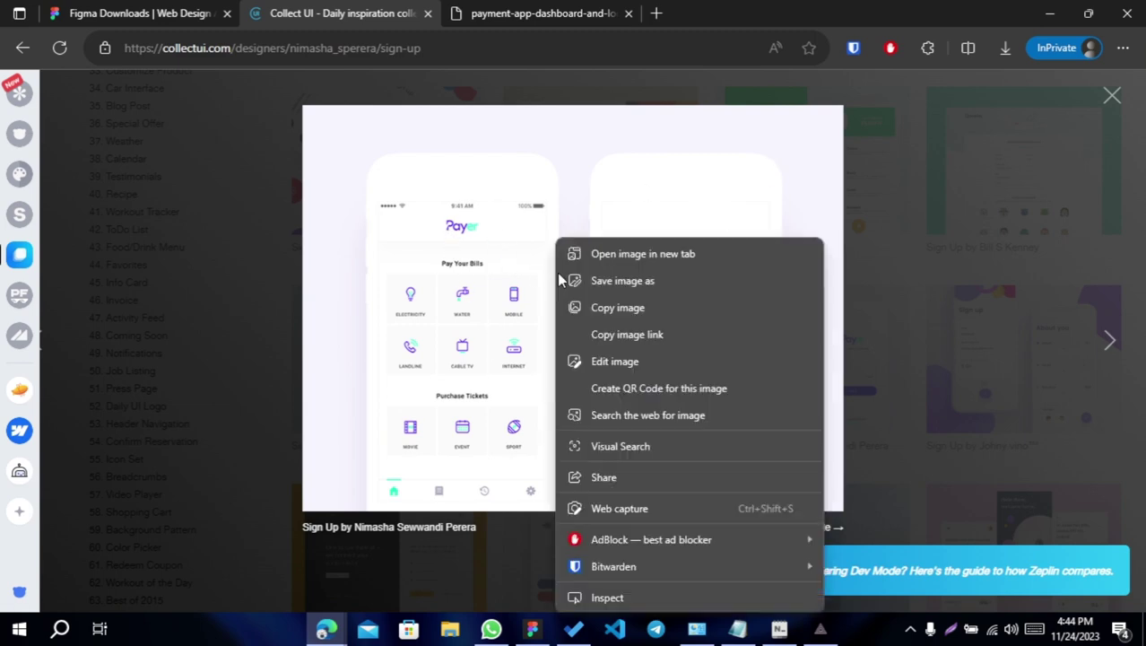
left_click(612, 315)
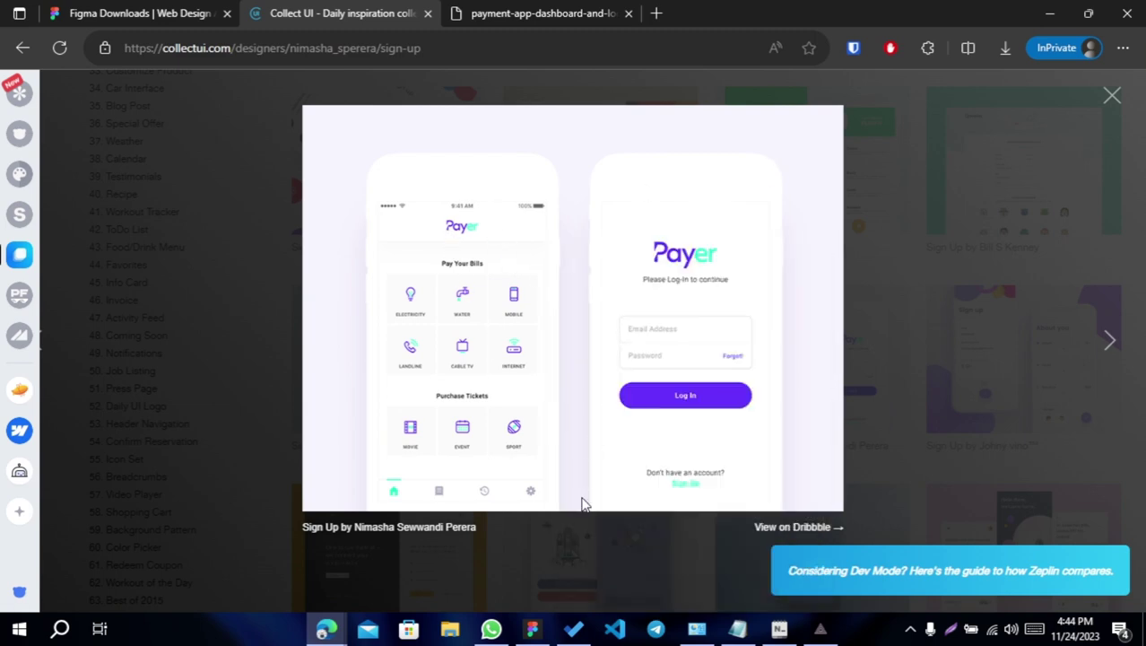
left_click(533, 628)
- Paste the copied Payer image onto Page 1 as an 800 × 600 layer
key("ctrl+v")
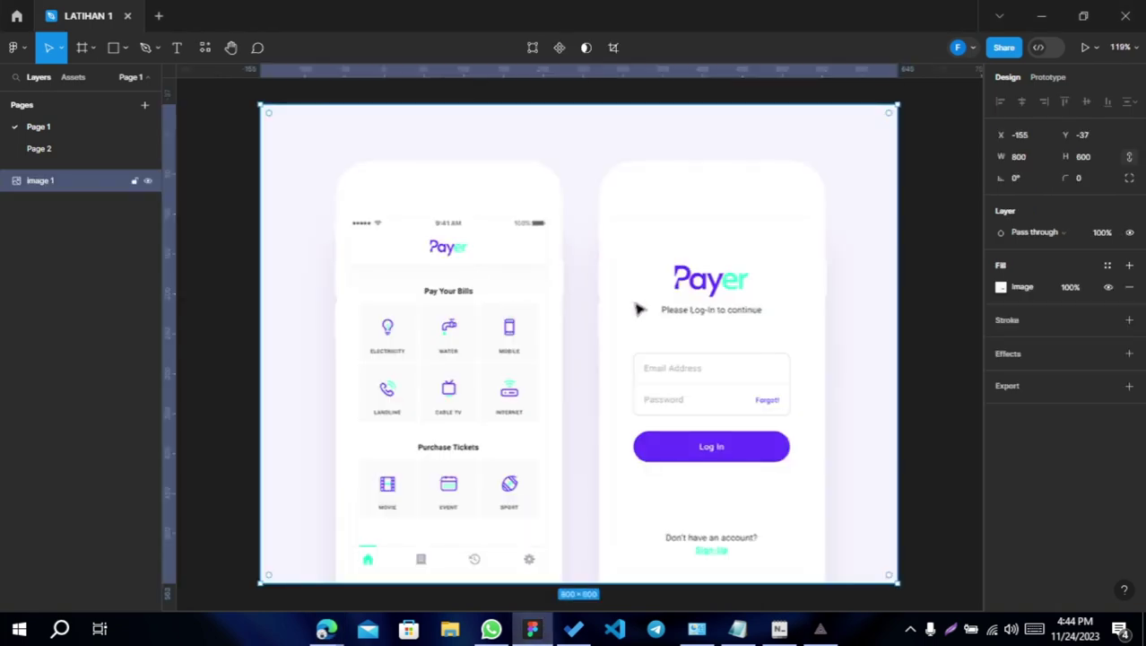
left_click(929, 331)
scroll(759, 310, "down", 2)
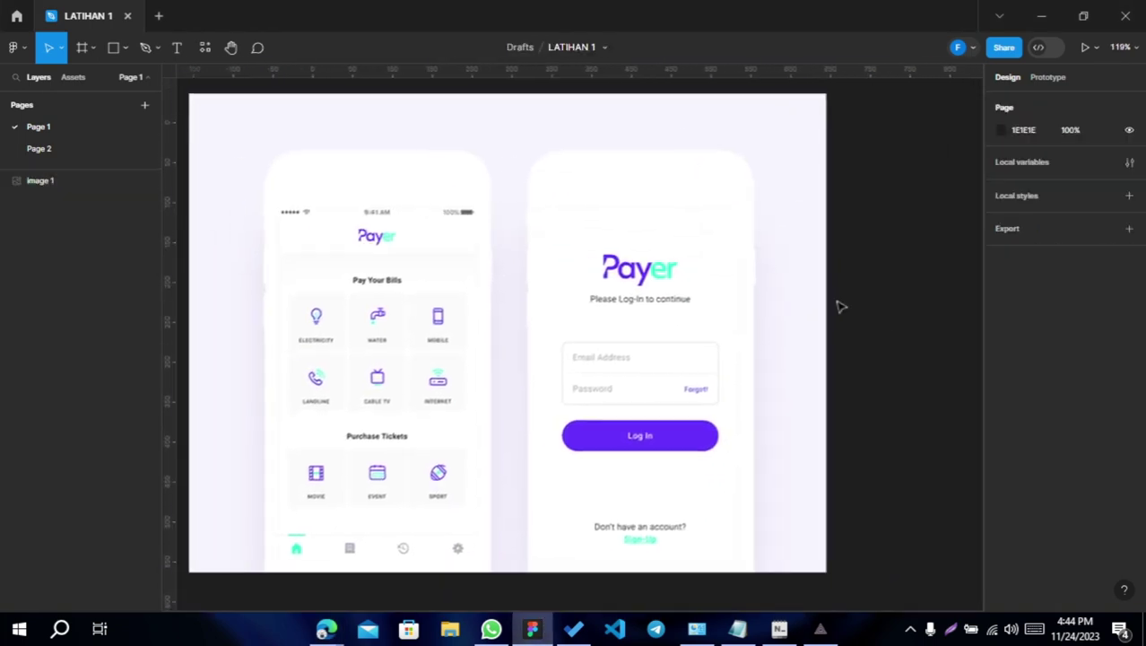
scroll(832, 318, "down", 2)
scroll(832, 319, "up", 3)
scroll(790, 328, "down", 1)
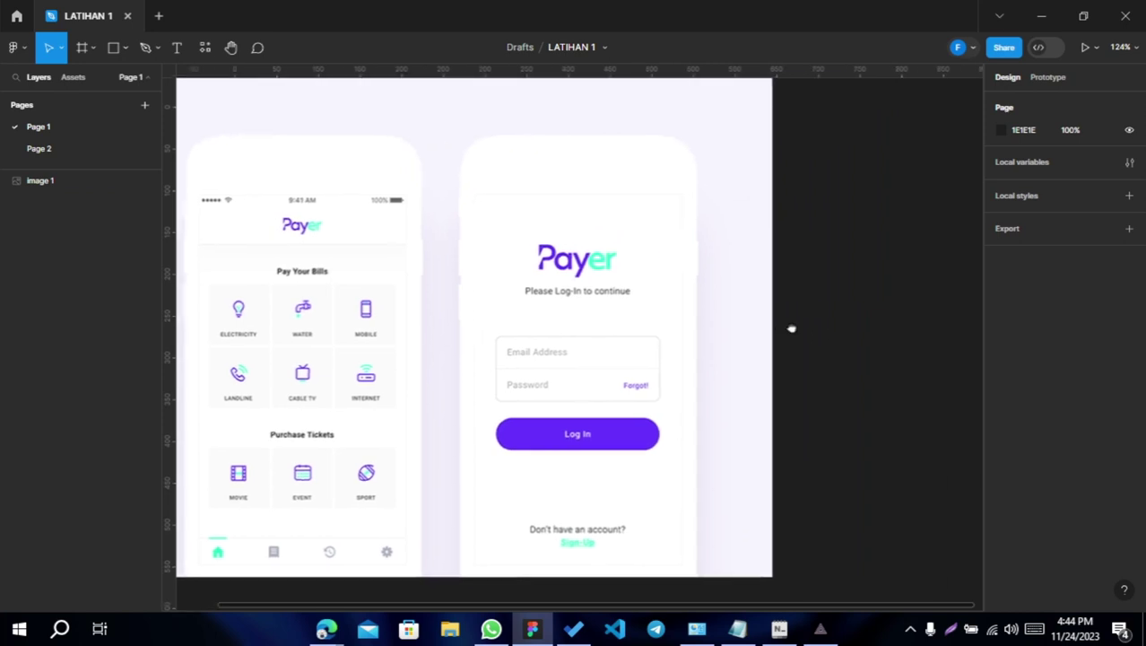
scroll(754, 346, "down", 2)
mouse_move(696, 368)
left_mouse_down()
mouse_move(789, 316)
mouse_move(532, 288)
mouse_move(792, 310)
mouse_move(752, 322)
left_mouse_up()
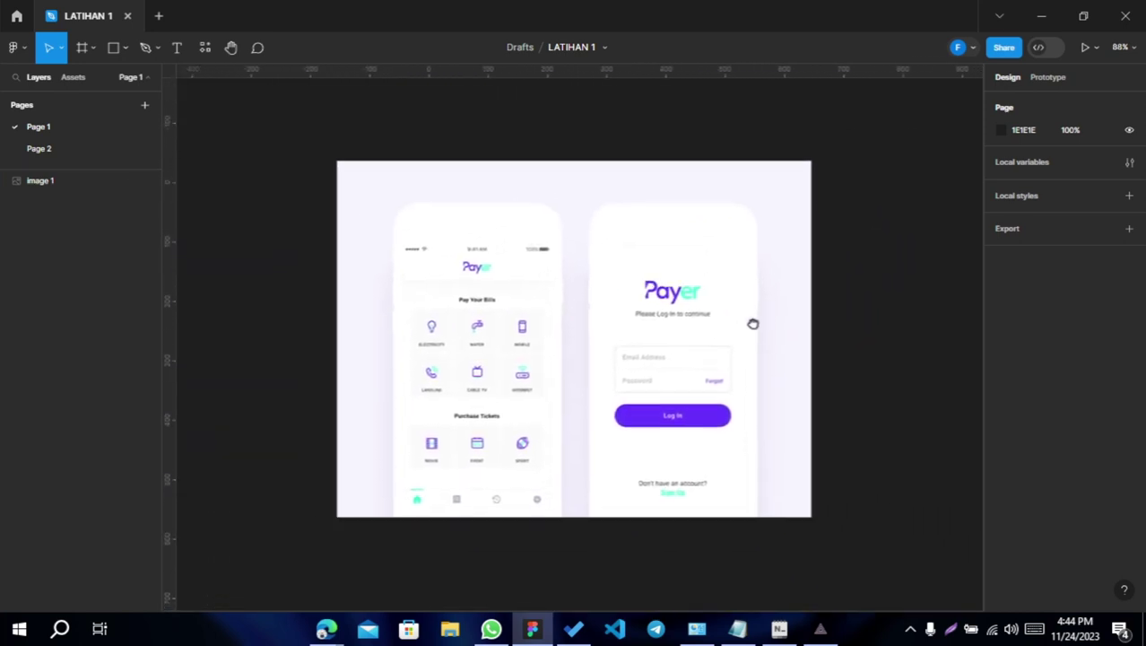
- Pan and zoom around the pasted image to inspect both phone screens
left_click(601, 368)
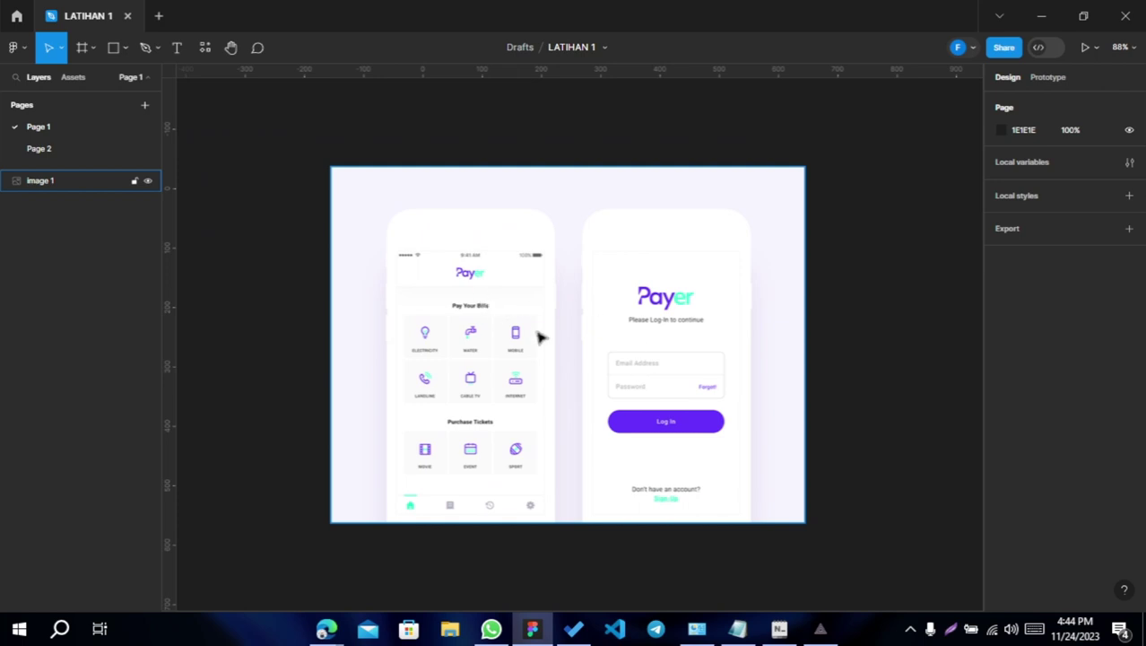
left_click(823, 299)
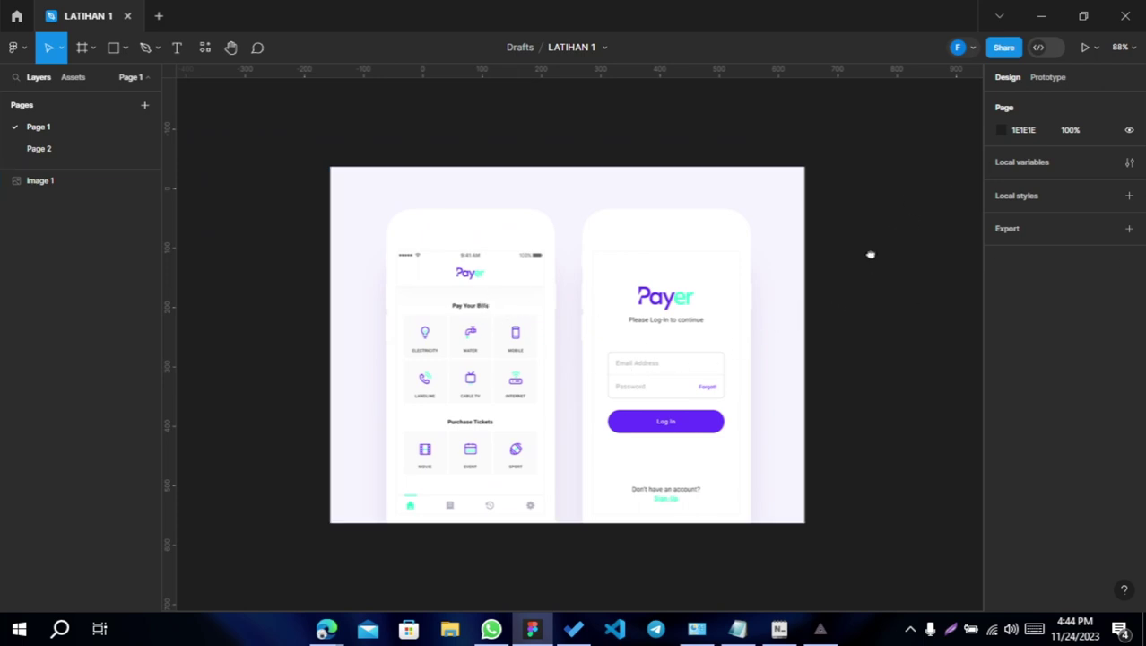
mouse_move(870, 255)
left_mouse_down()
mouse_move(591, 310)
mouse_move(924, 213)
mouse_move(546, 284)
mouse_move(762, 235)
mouse_move(729, 251)
left_mouse_up()
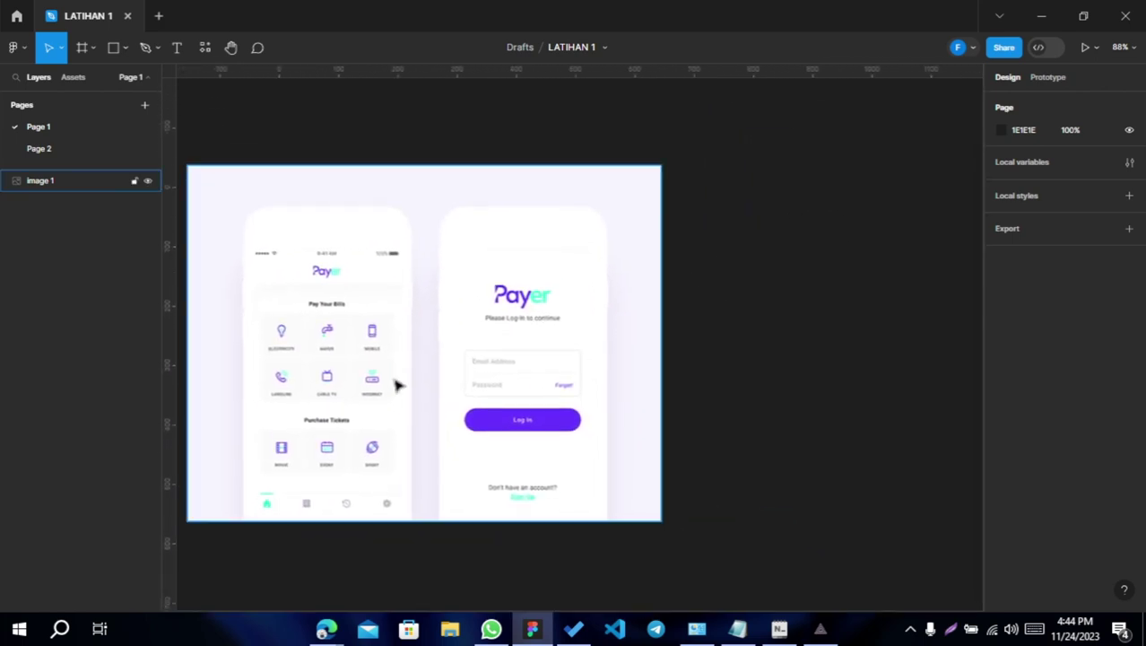
mouse_move(396, 384)
left_mouse_down()
mouse_move(627, 321)
mouse_move(561, 340)
left_mouse_up()
left_click_drag(615, 258, 592, 295)
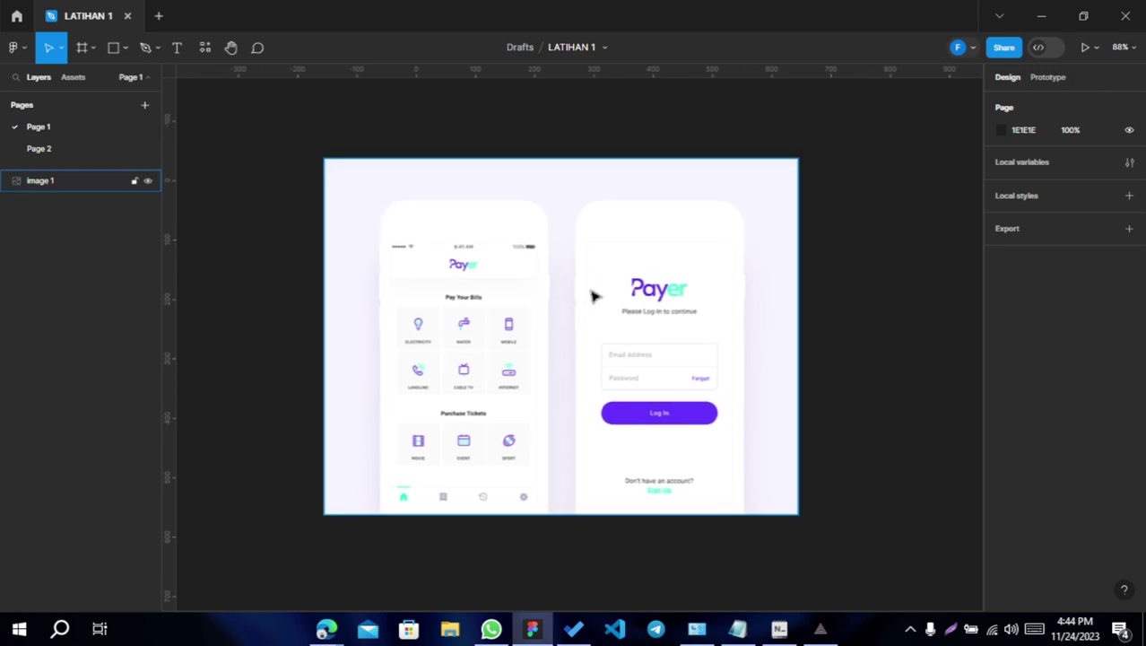
scroll(592, 296, "down", 5)
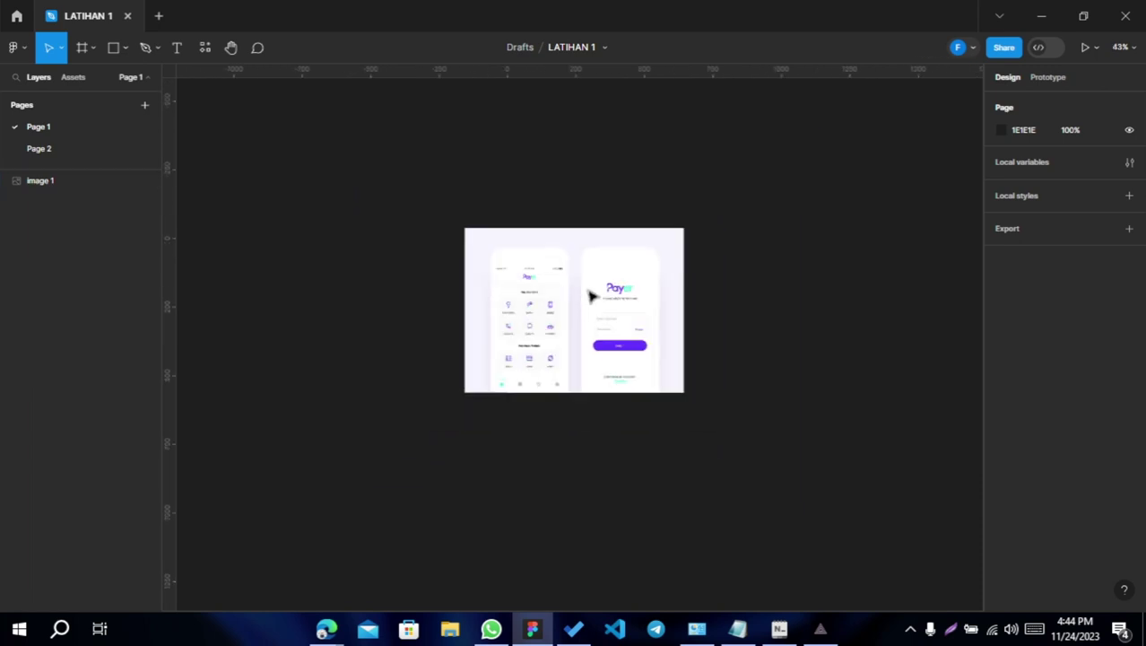
scroll(592, 296, "up", 5)
scroll(592, 296, "up", 5)
scroll(592, 296, "down", 10)
scroll(592, 296, "up", 1)
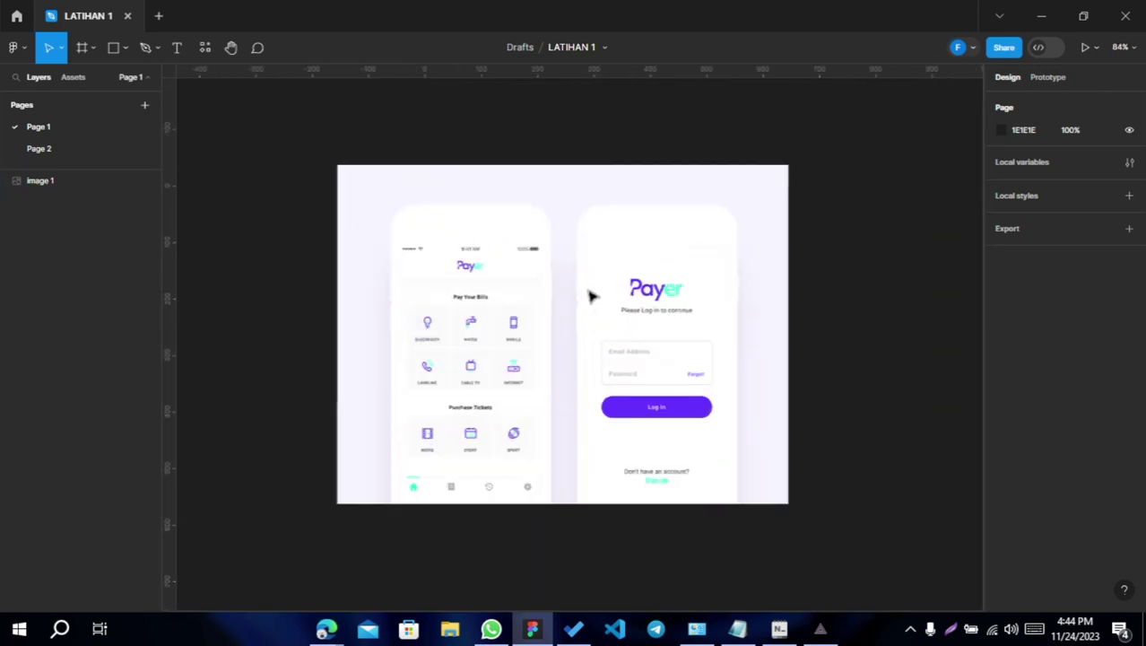
scroll(592, 296, "up", 3)
scroll(592, 296, "down", 4)
scroll(592, 296, "up", 3)
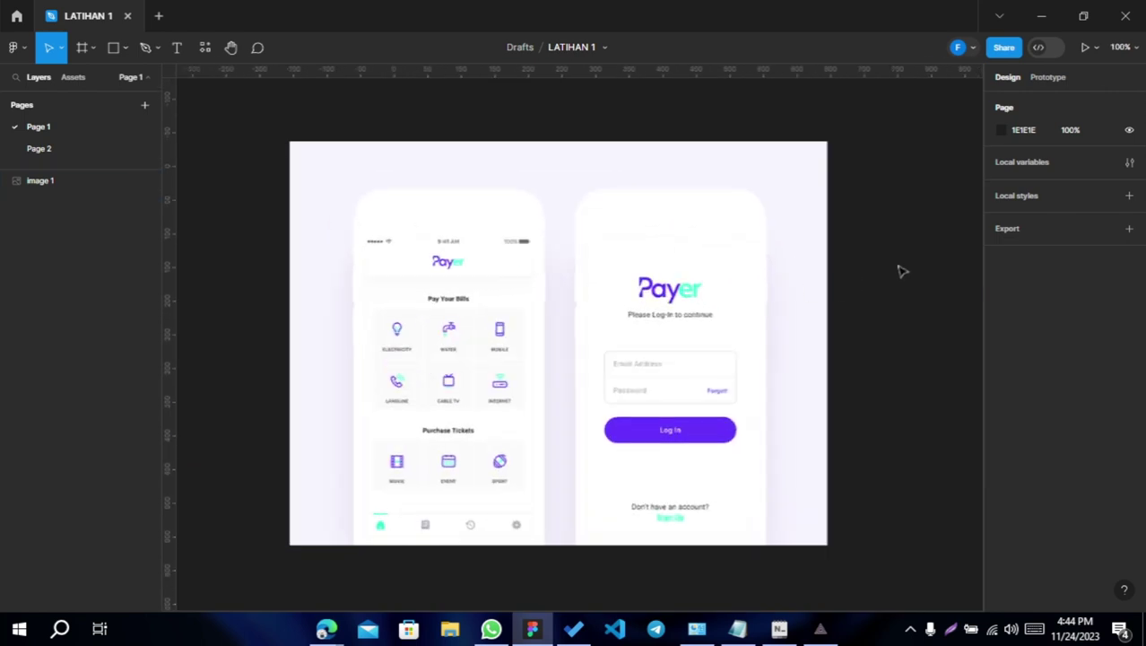
scroll(701, 264, "right", 3)
scroll(711, 243, "down", 1)
scroll(762, 227, "down", 1)
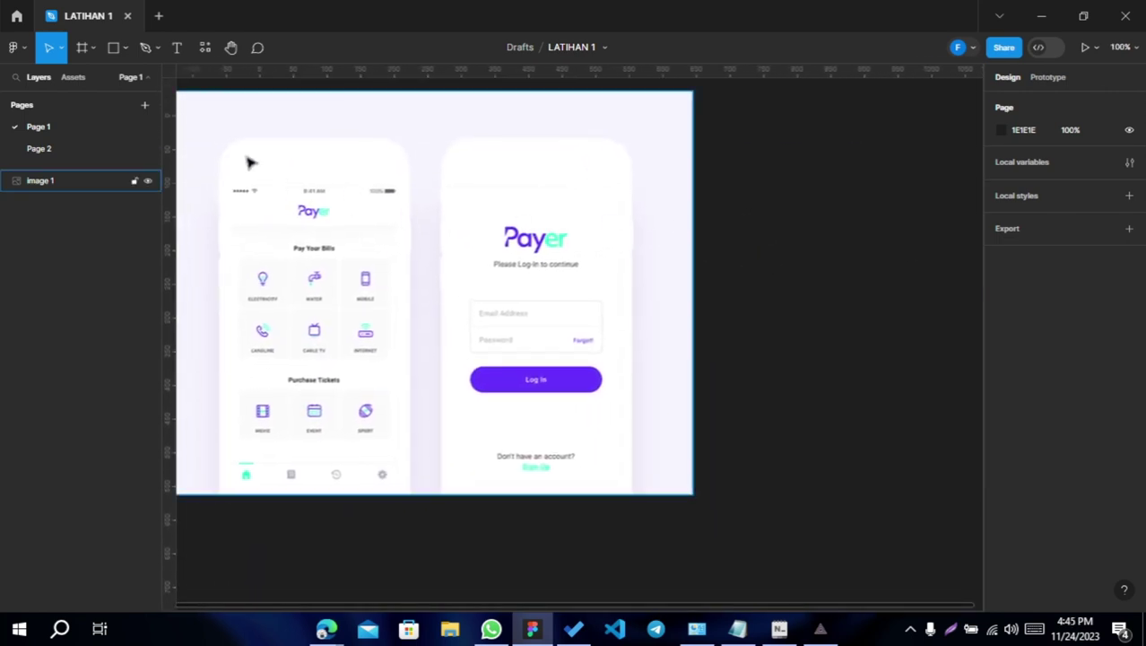
- Create an Android Small 360×640 frame and move it up beside the image
left_click(81, 50)
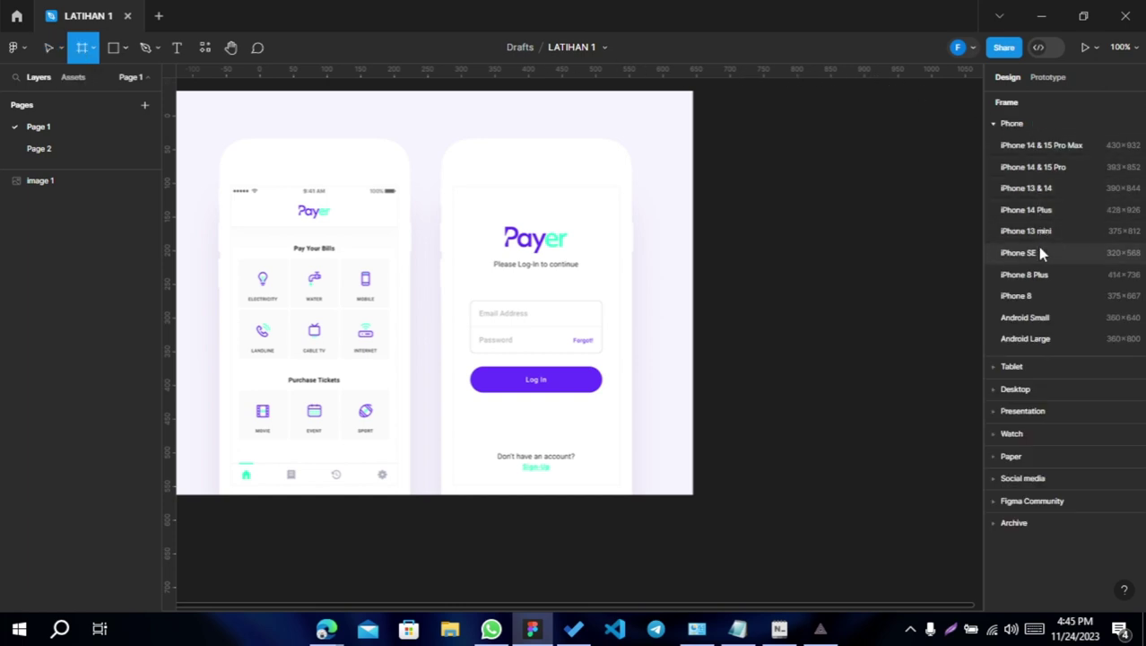
left_click(1051, 329)
left_click_drag(670, 325, 550, 337)
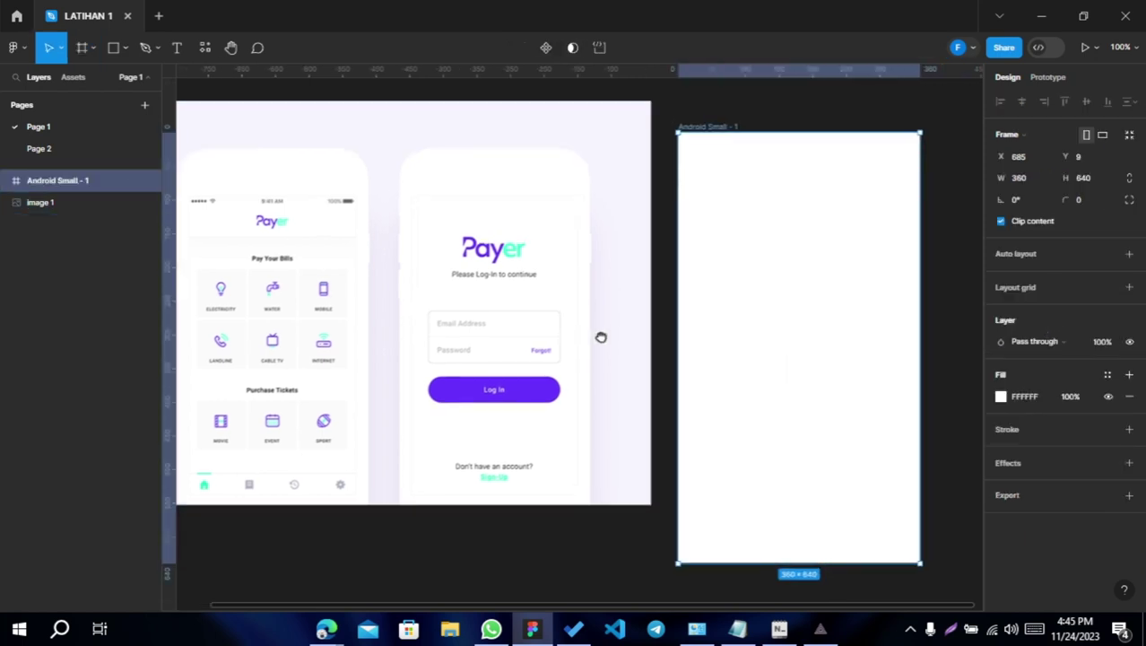
left_click(551, 337)
left_click_drag(722, 324, 740, 296)
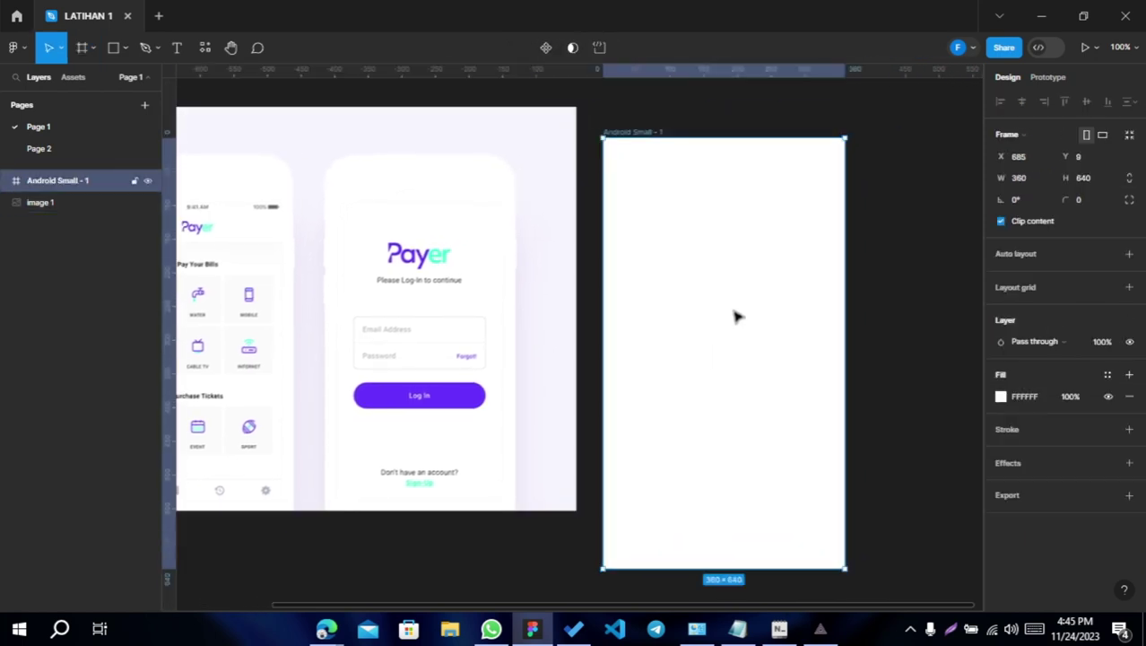
left_click(895, 284)
- Scroll around the canvas and select the empty Android Small - 1 frame
scroll(817, 286, "down", 1)
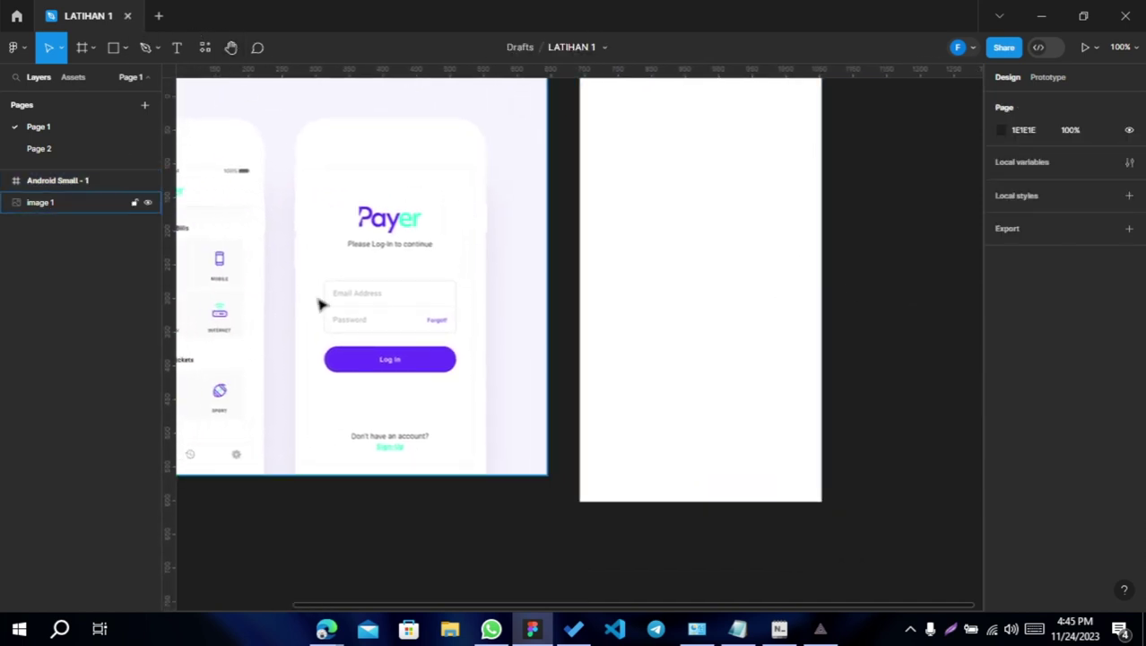
scroll(549, 199, "left", 3)
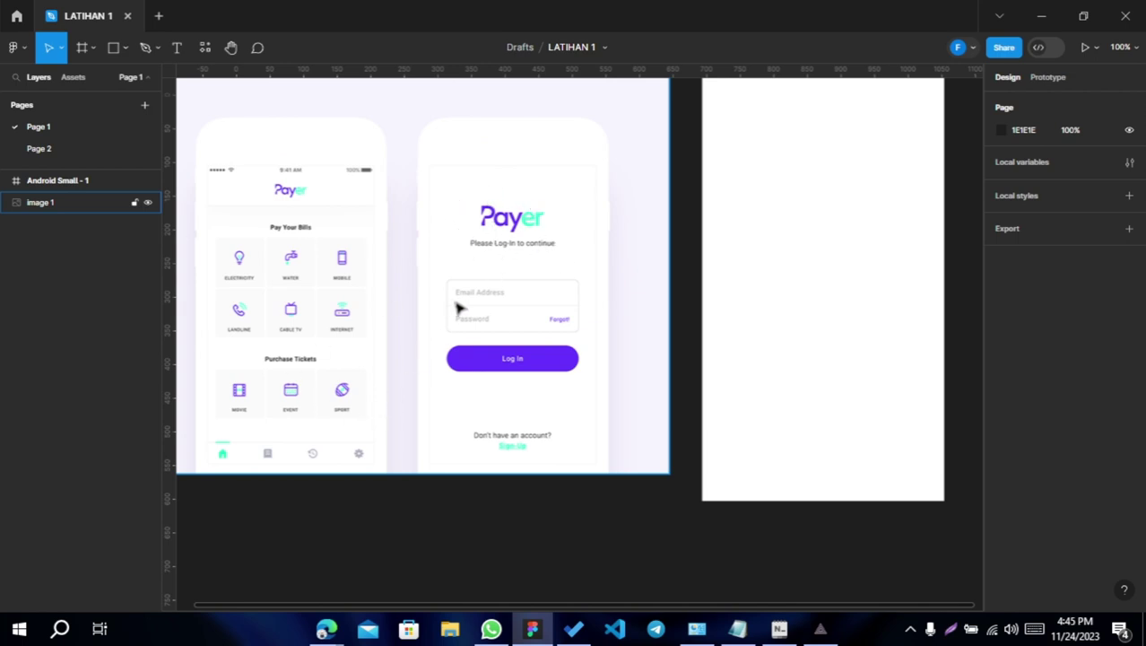
scroll(502, 319, "up", 3)
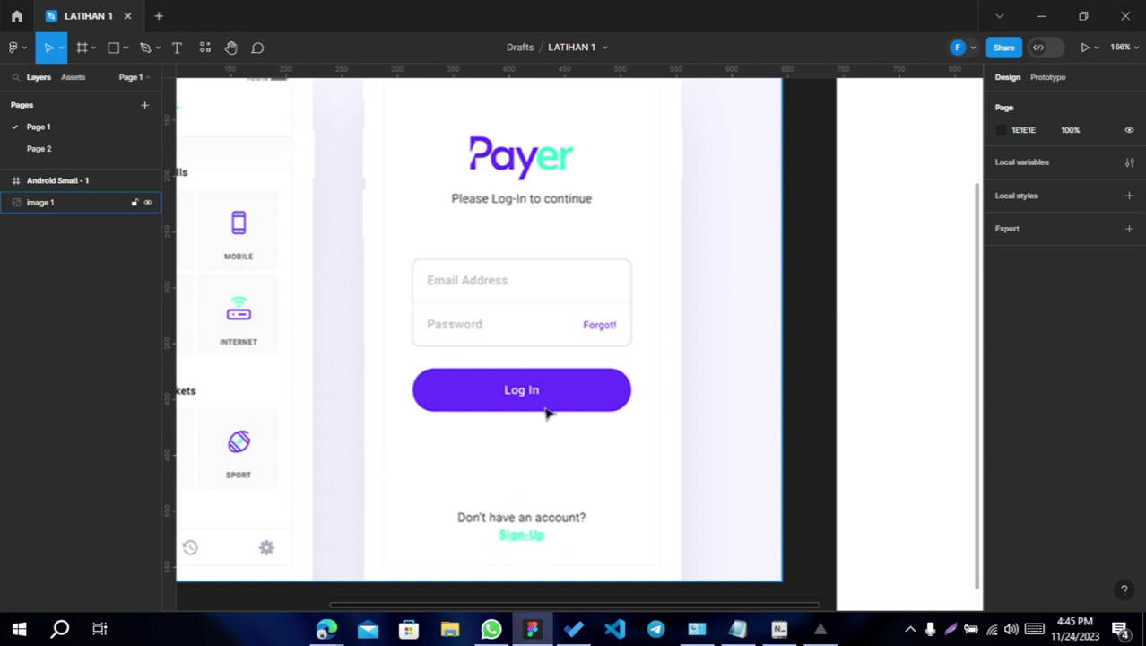
scroll(547, 413, "down", 3)
left_click(772, 312)
scroll(708, 327, "up", 2)
scroll(791, 297, "right", 2)
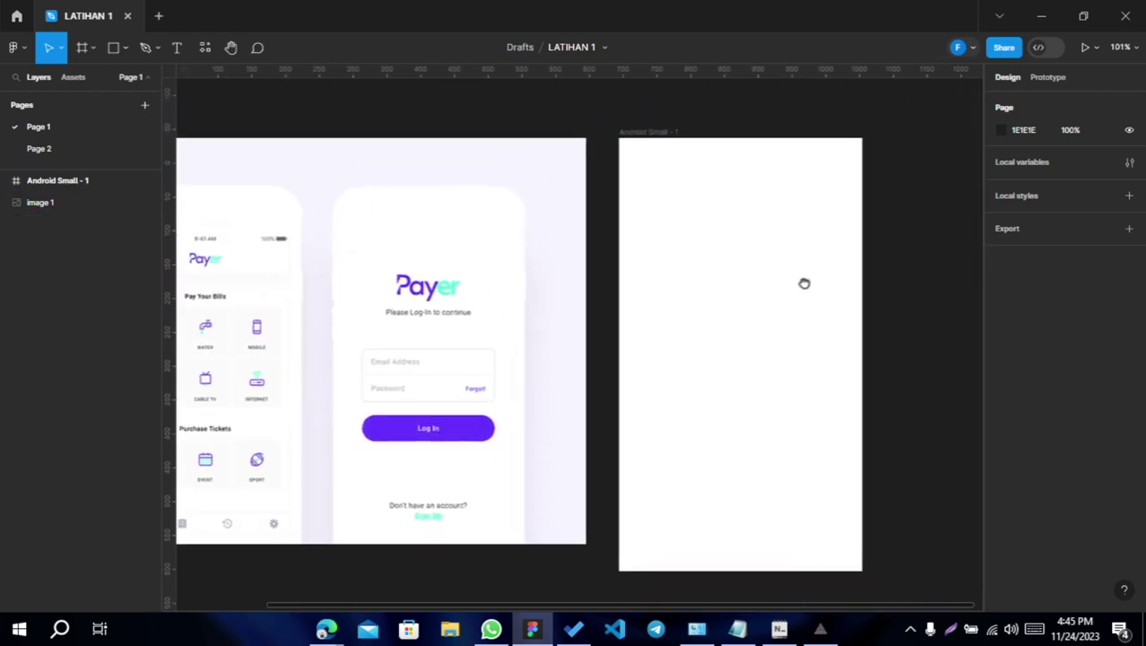
left_click(722, 302)
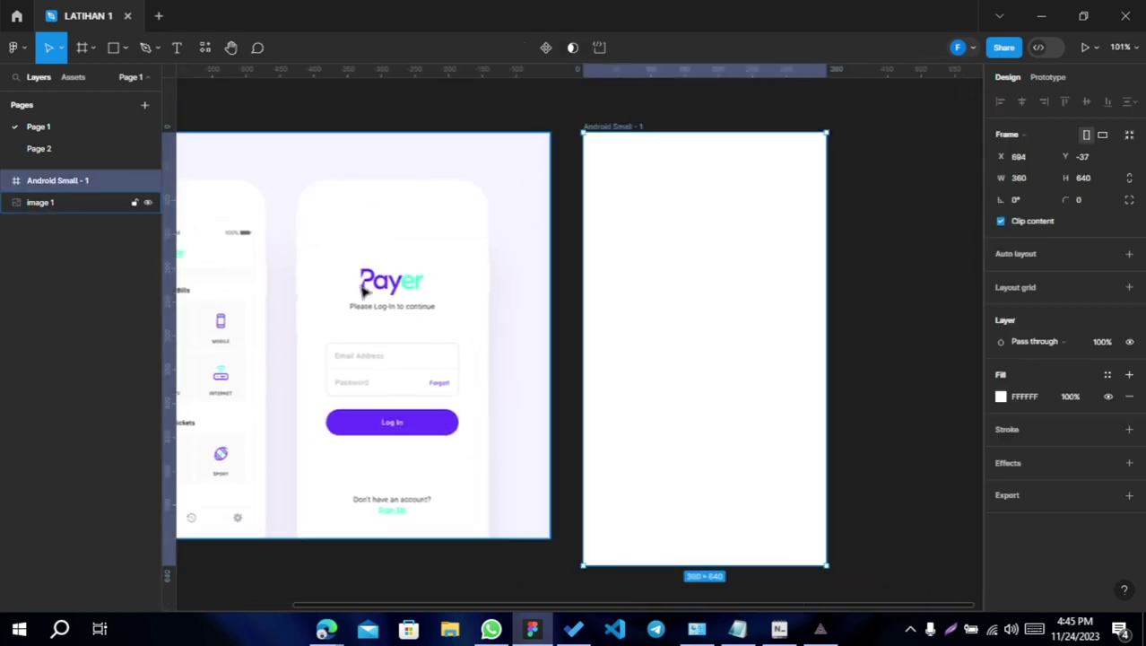
- Draw a 48×48 circle in the frame and duplicate it 24 px to the right
left_click(126, 50)
left_click(86, 126)
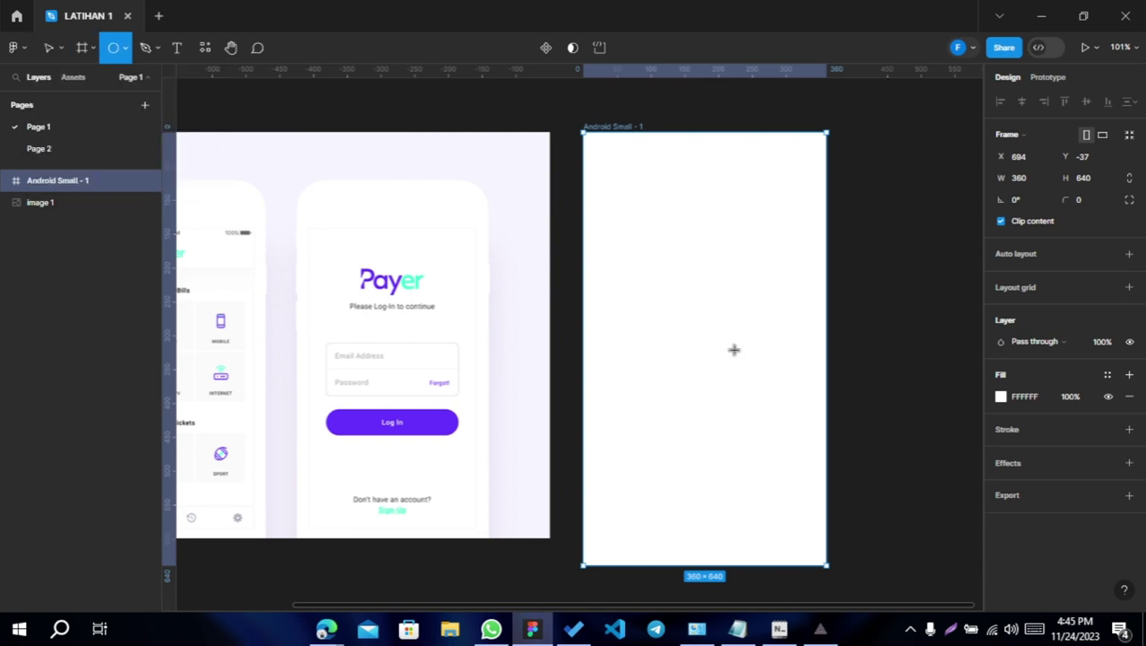
scroll(645, 267, "up", 2, "ctrl")
left_click_drag(619, 193, 638, 211)
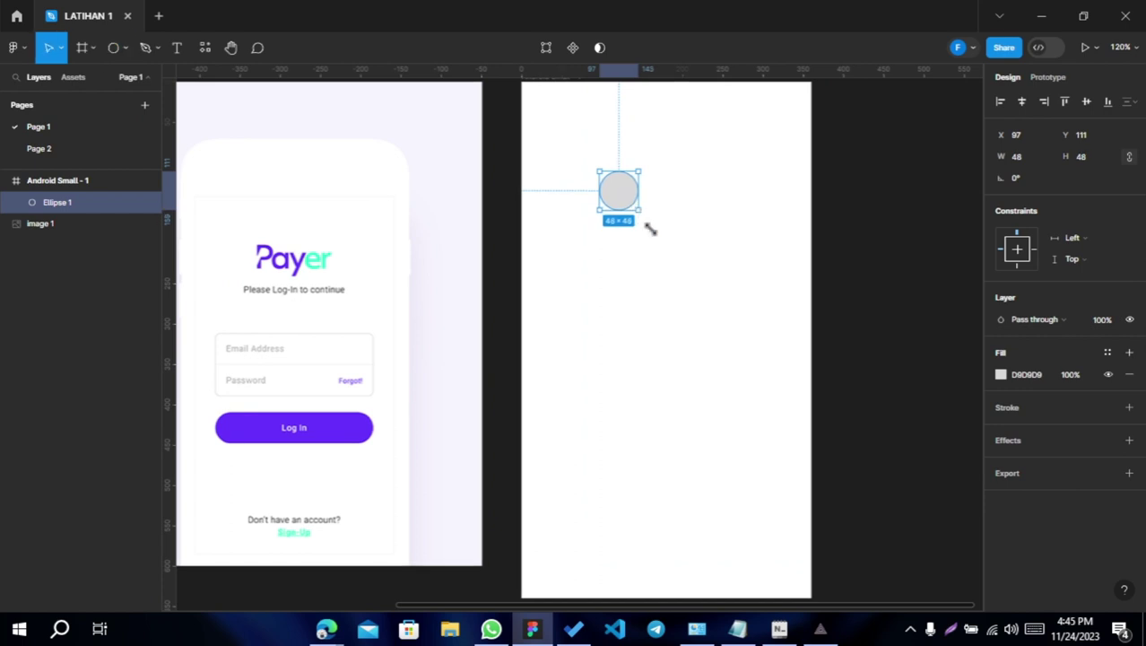
left_click_drag(717, 354, 659, 421)
left_click(593, 293)
left_click(569, 266)
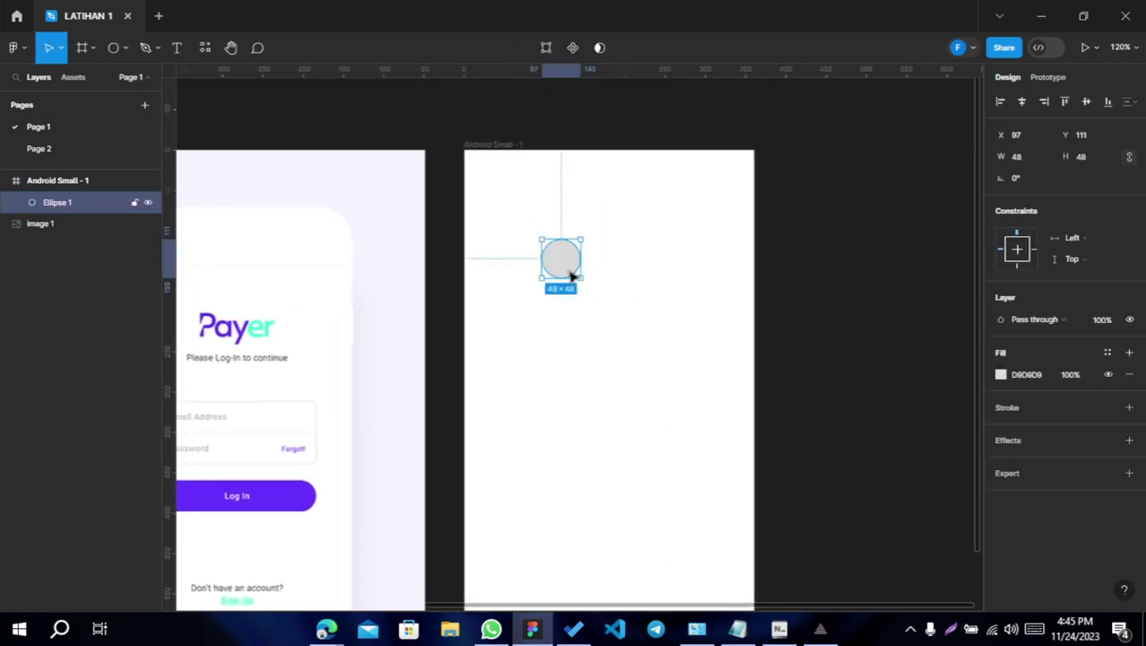
key("ctrl+d")
left_click_drag(571, 276, 590, 278)
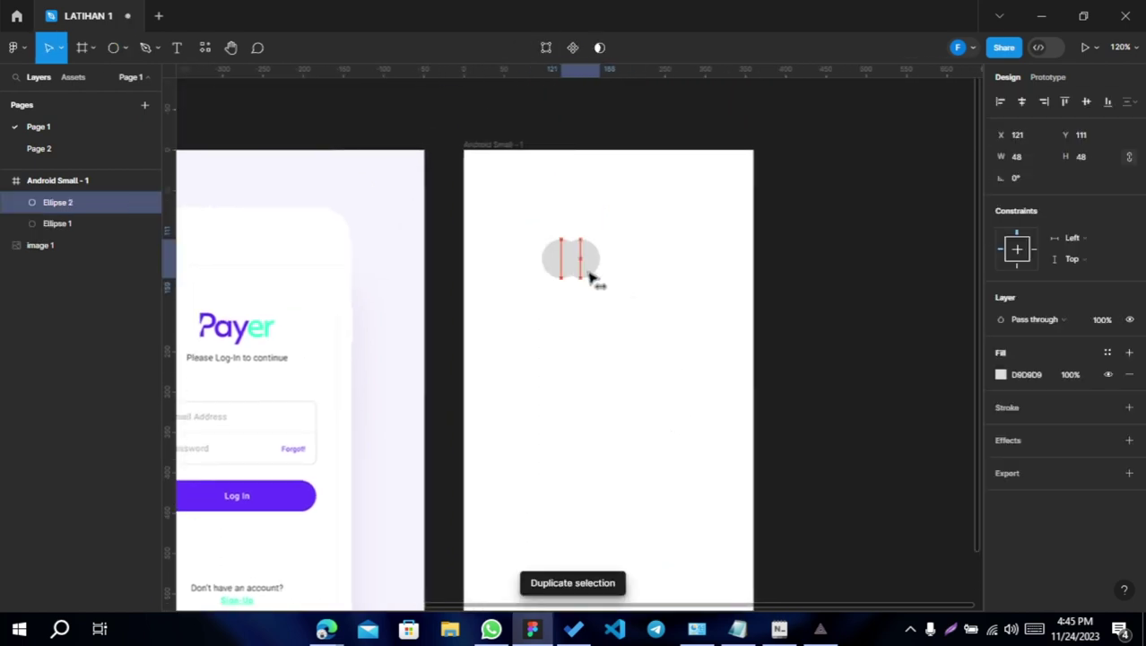
left_click(585, 362)
left_click(552, 267)
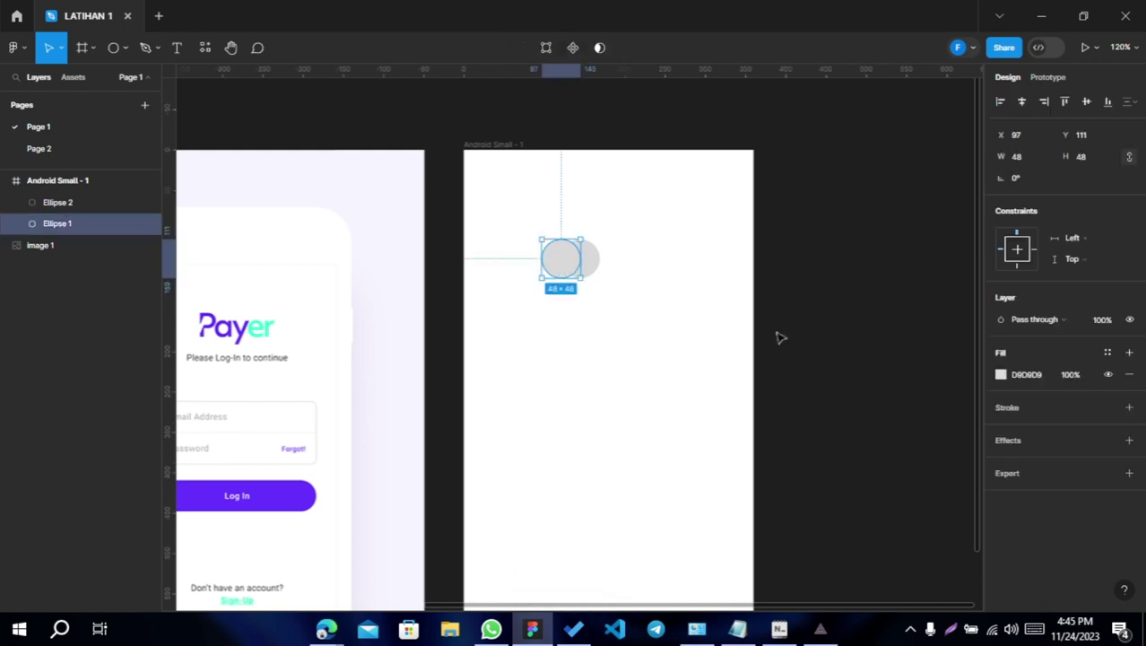
- Eyedrop the logo's purple 6632FF and teal 27FFCA into the two circles' fills
left_click(1001, 375)
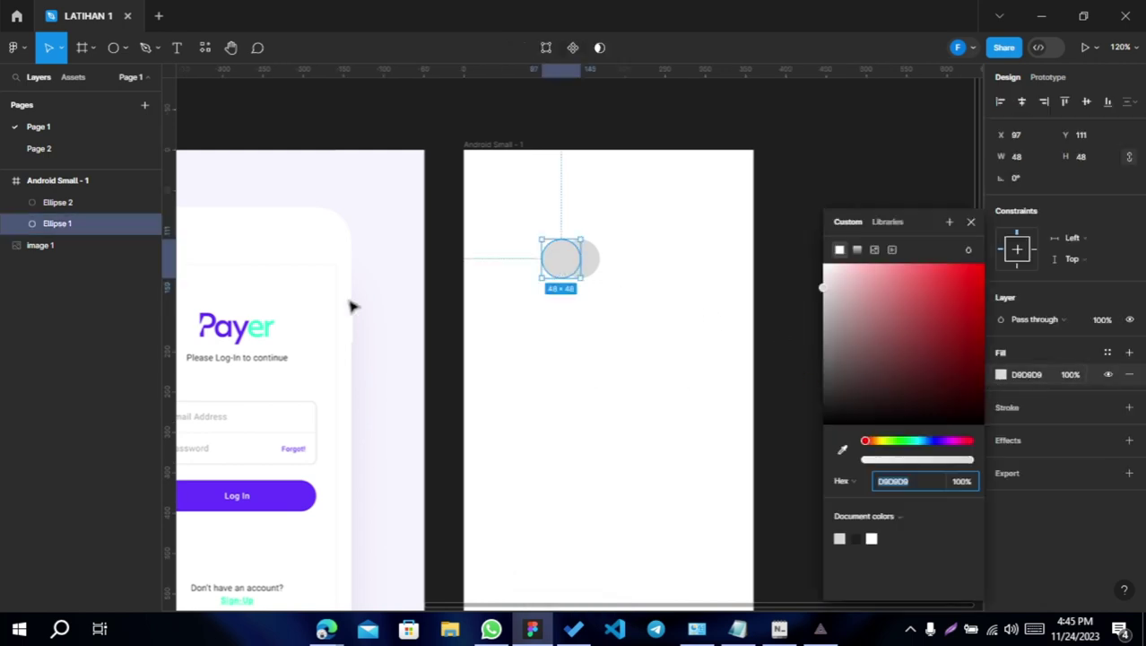
left_click(841, 454)
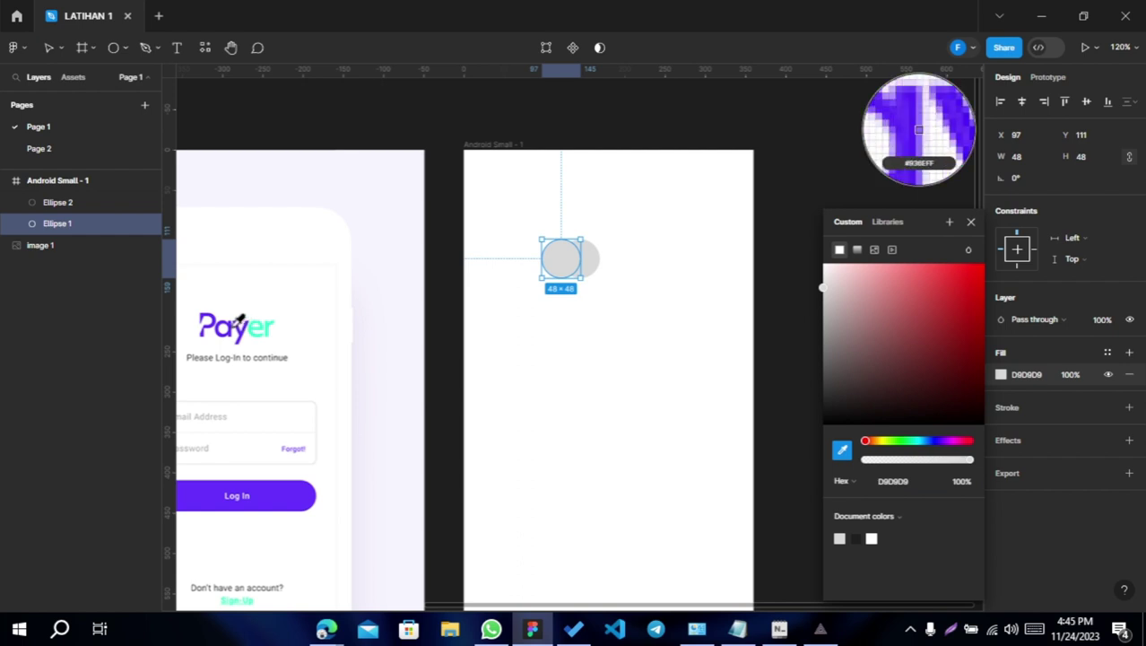
left_click(232, 331)
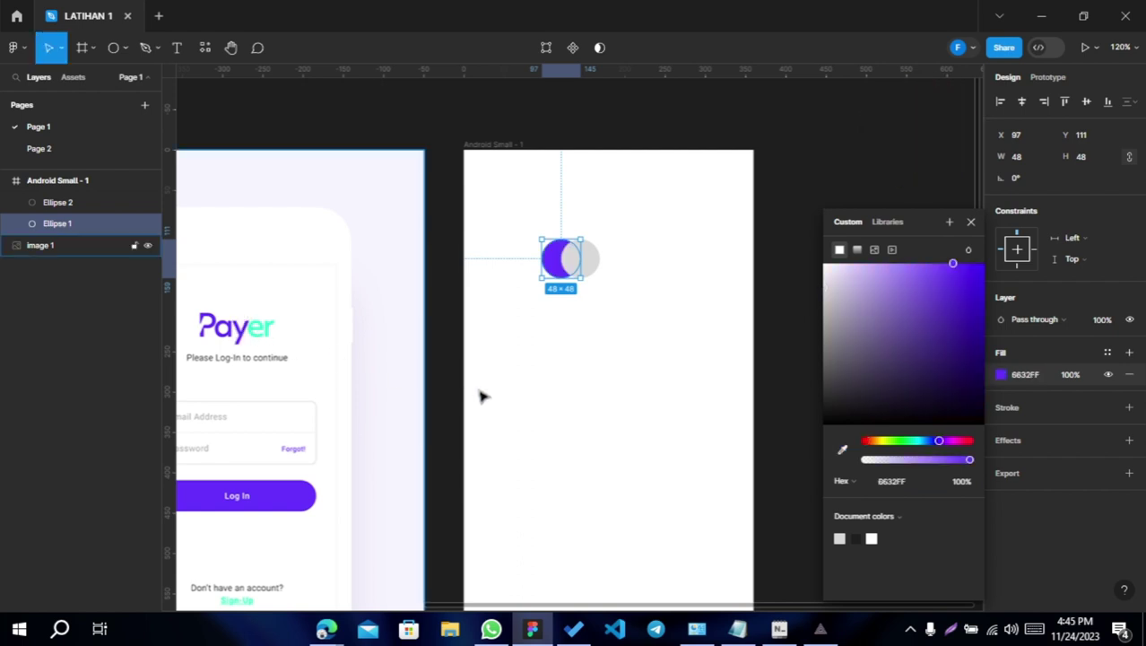
left_click(574, 394)
left_click(593, 272)
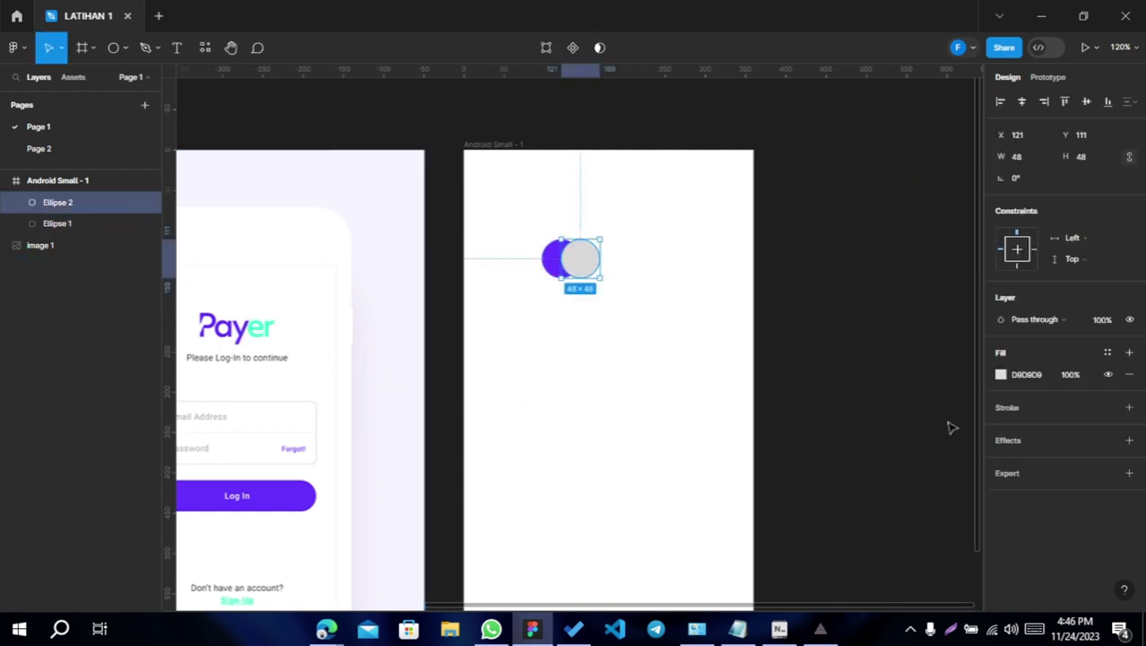
left_click(1001, 376)
left_click(842, 452)
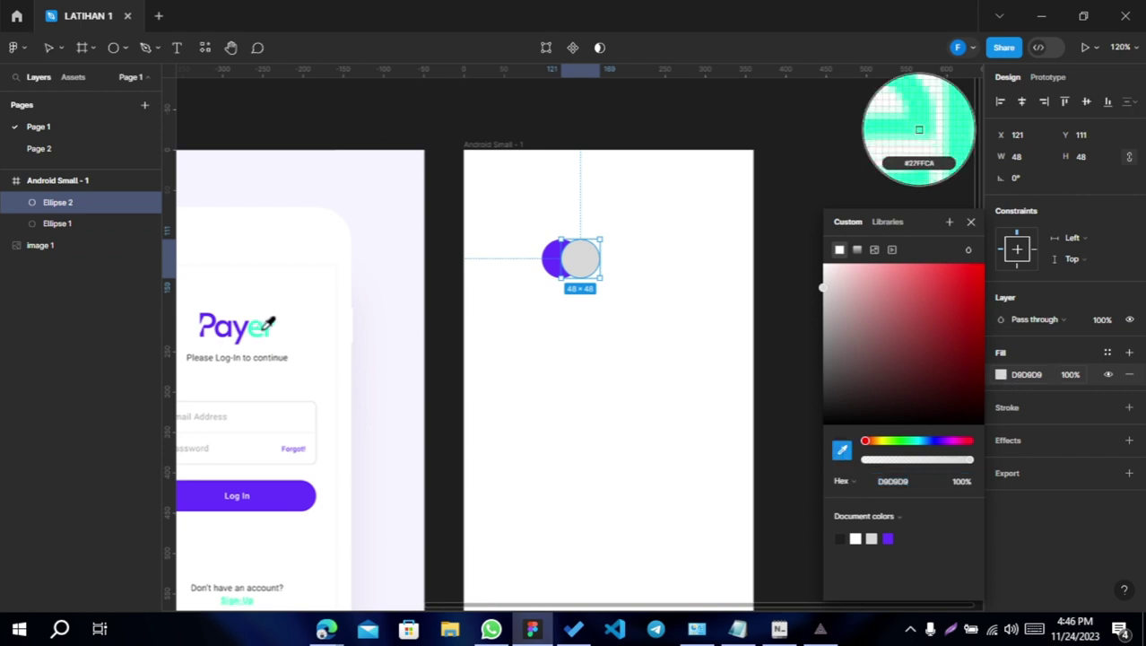
left_click(264, 322)
left_click(683, 396)
mouse_move(665, 325)
left_mouse_down()
mouse_move(525, 241)
mouse_move(648, 335)
mouse_move(614, 292)
mouse_move(623, 300)
left_mouse_up()
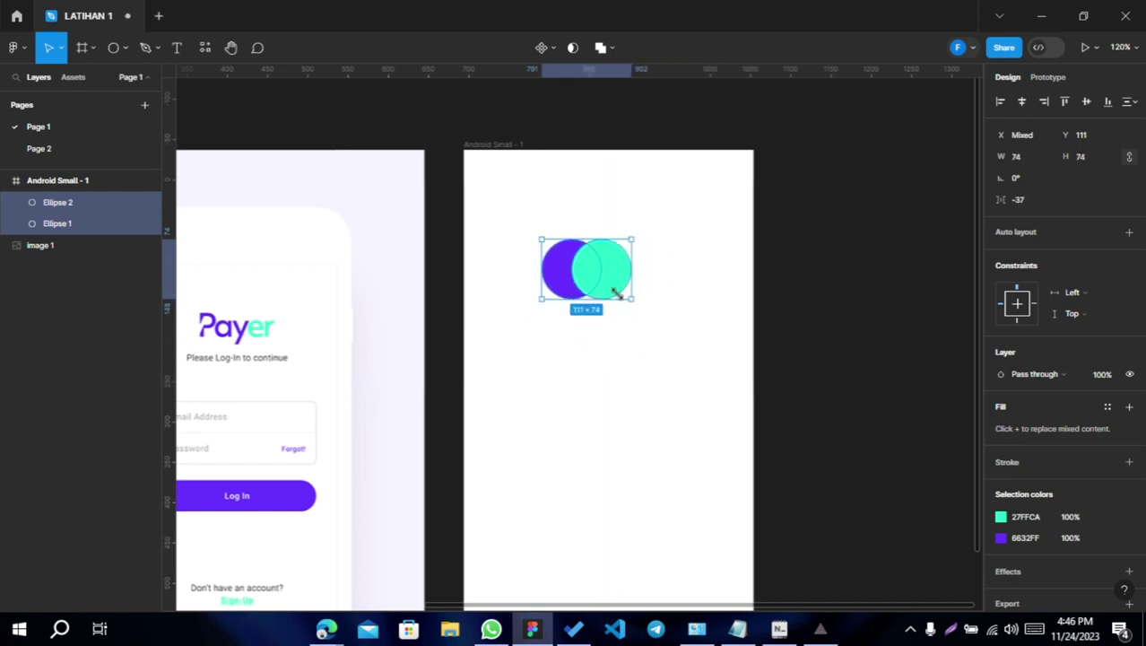
- Resize the two circles together, undoing back to a 120×80 span
mouse_move(623, 300)
left_mouse_down()
mouse_move(643, 307)
mouse_move(675, 284)
mouse_move(632, 306)
left_mouse_up()
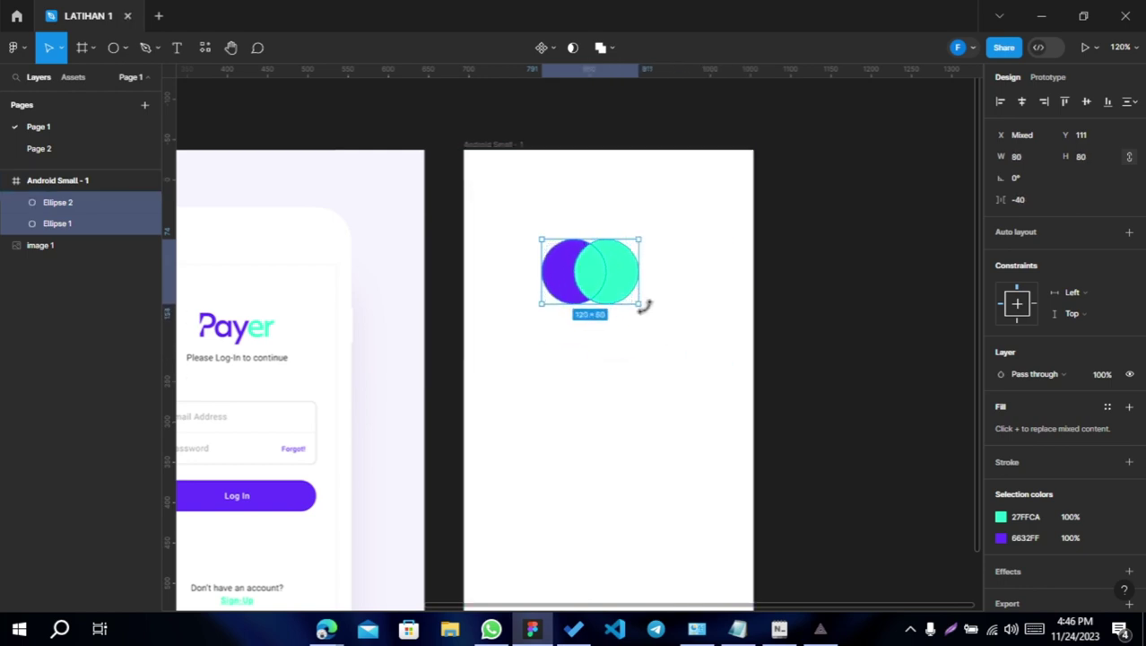
mouse_move(641, 306)
left_mouse_down()
mouse_move(660, 270)
mouse_move(655, 354)
mouse_move(686, 306)
left_mouse_up()
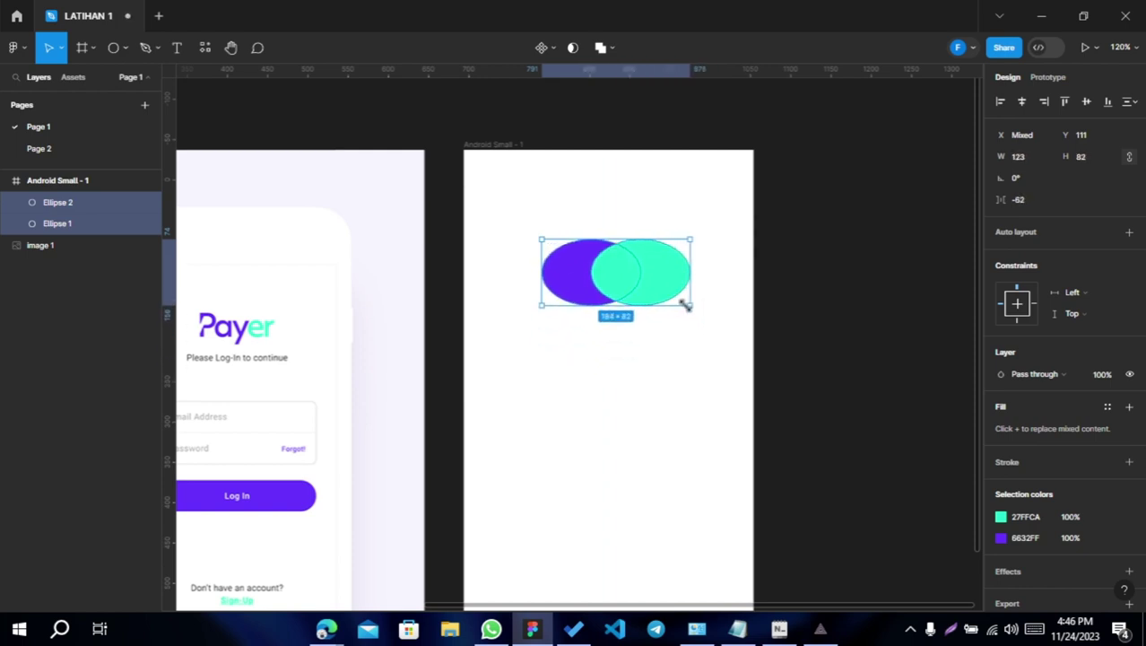
key("ctrl+z")
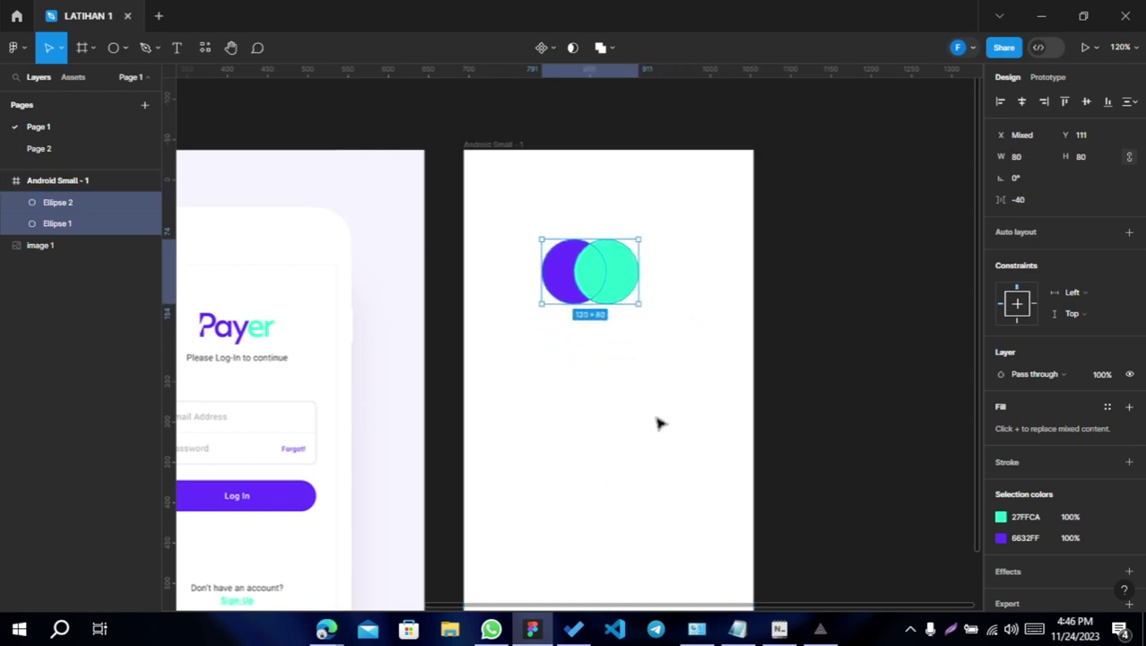
- Group the circles as Group 1 and centre it horizontally at X 120, Y 114
left_click_drag(687, 418, 498, 197)
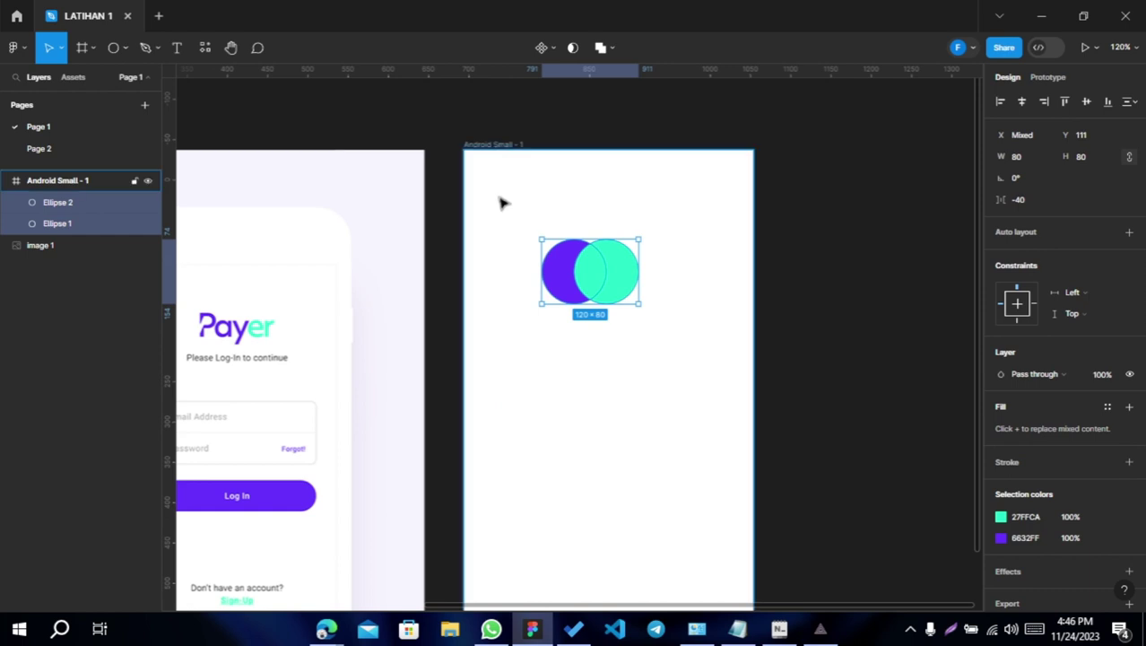
key("ctrl+g")
right_click(588, 269)
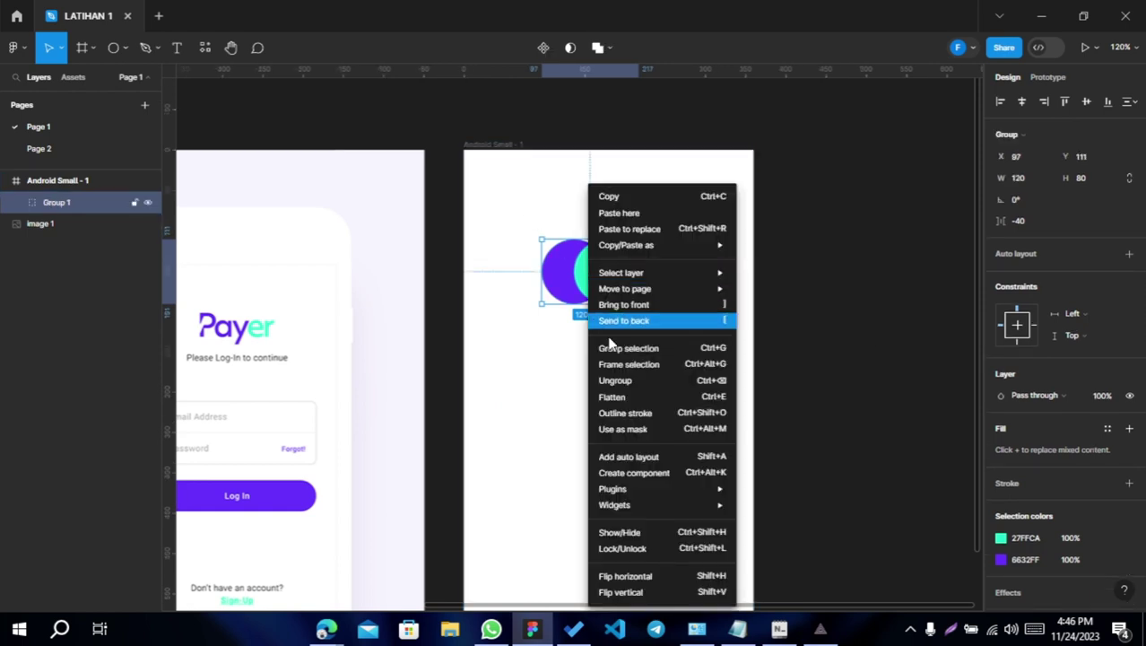
left_click(544, 359)
left_click_drag(610, 278, 611, 280)
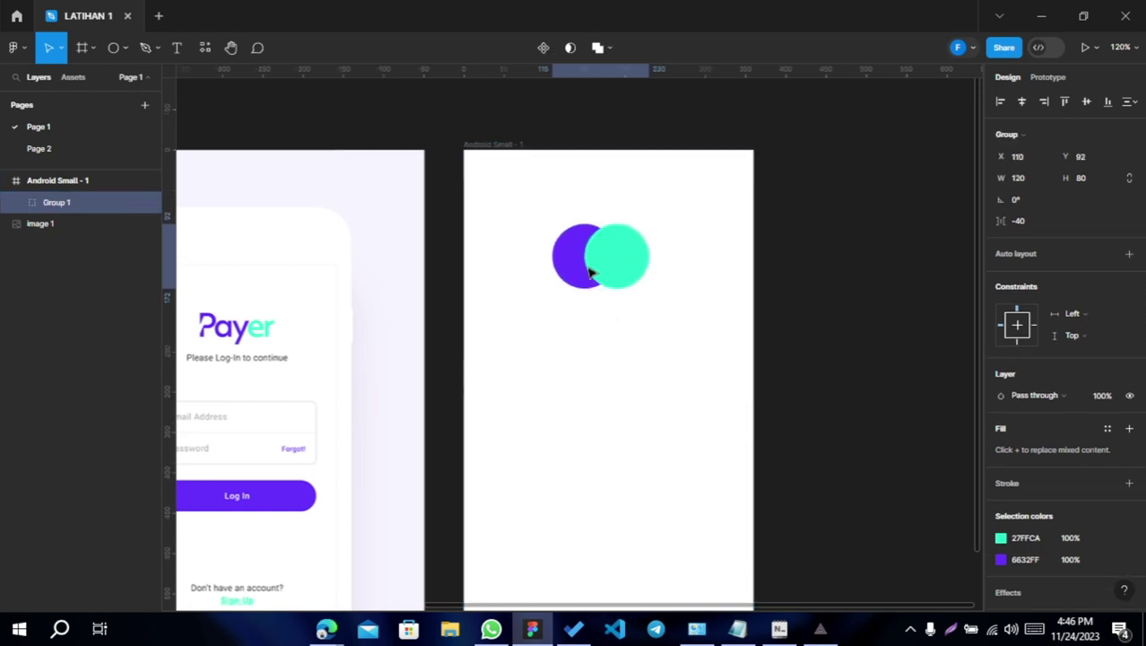
left_click(1019, 105)
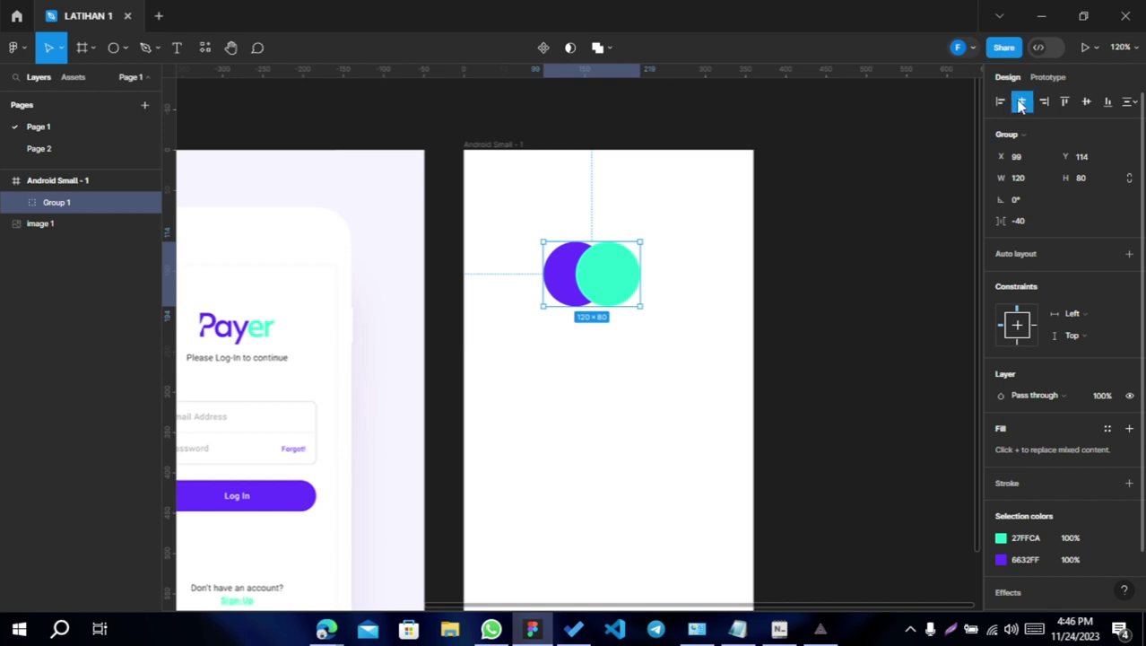
scroll(388, 143, "down", 1)
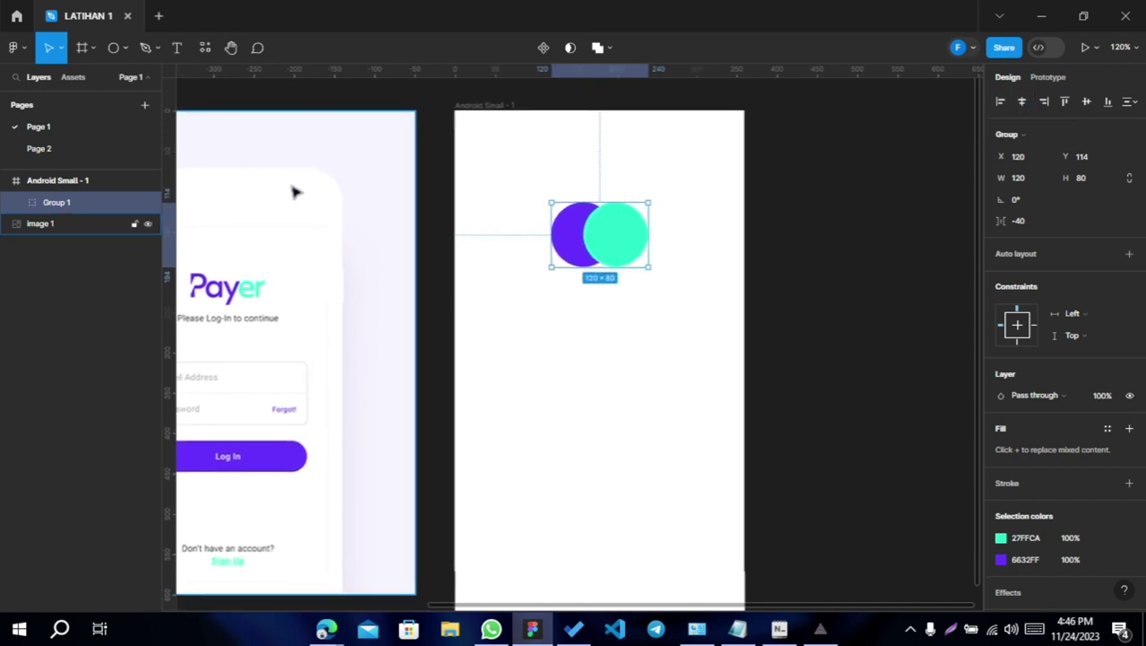
scroll(296, 192, "left", 3)
- Add an Inter 12 text layer reading 'Please Log-in to continue' under the circles
left_click(189, 52)
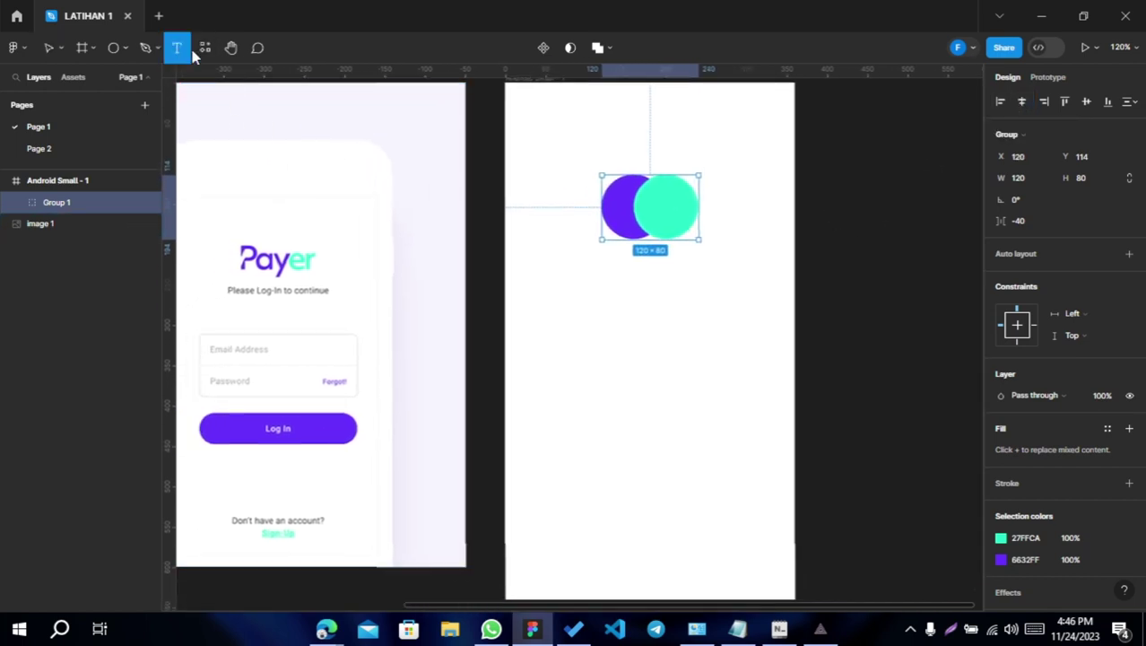
left_click(614, 250)
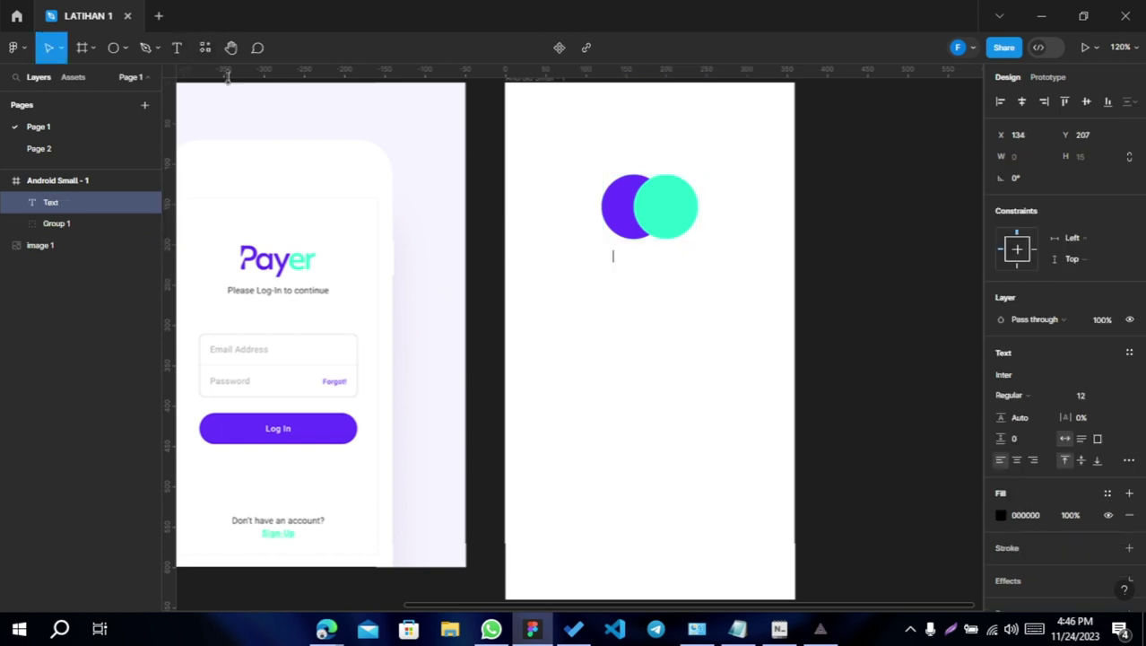
type("Please Log-i")
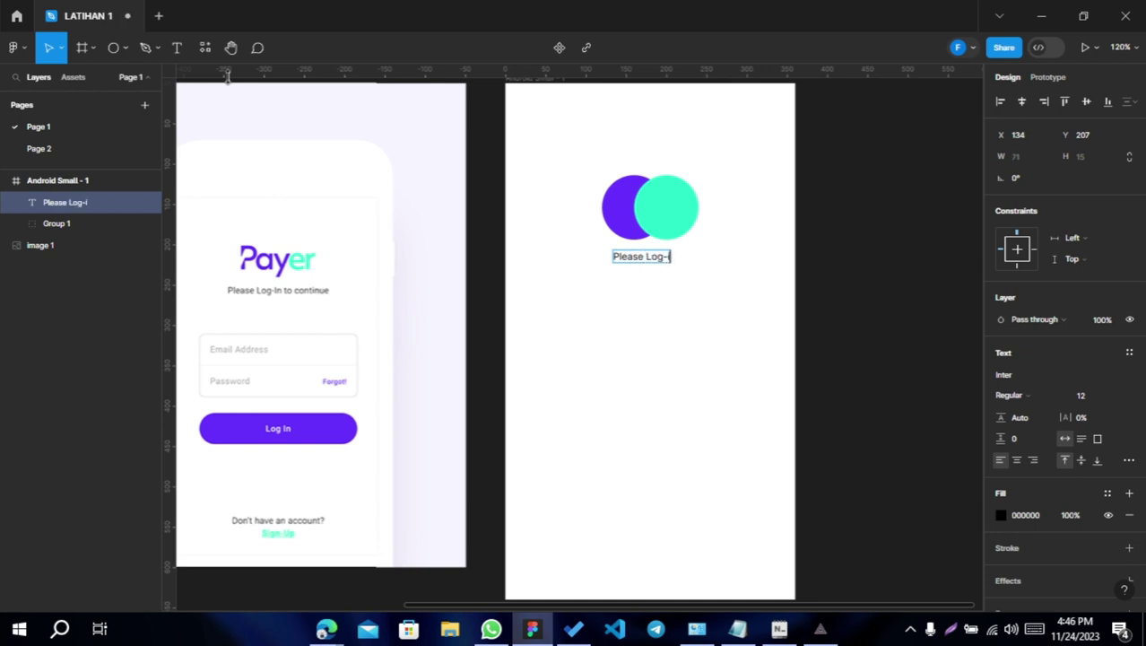
type("n to cont")
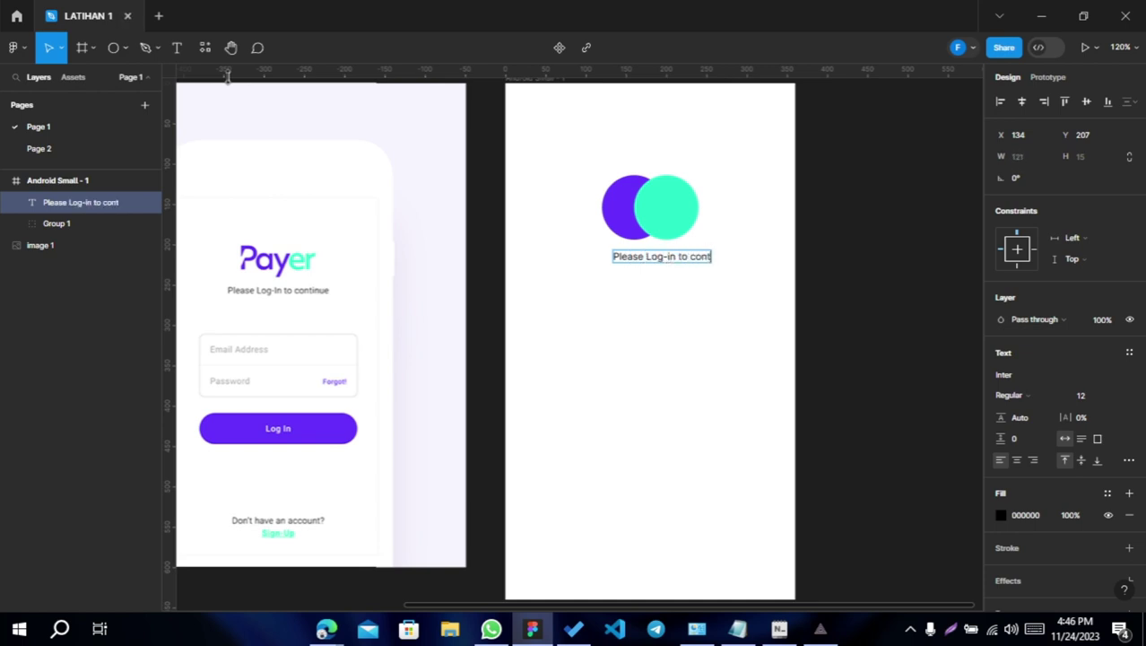
type("inue")
key("Escape")
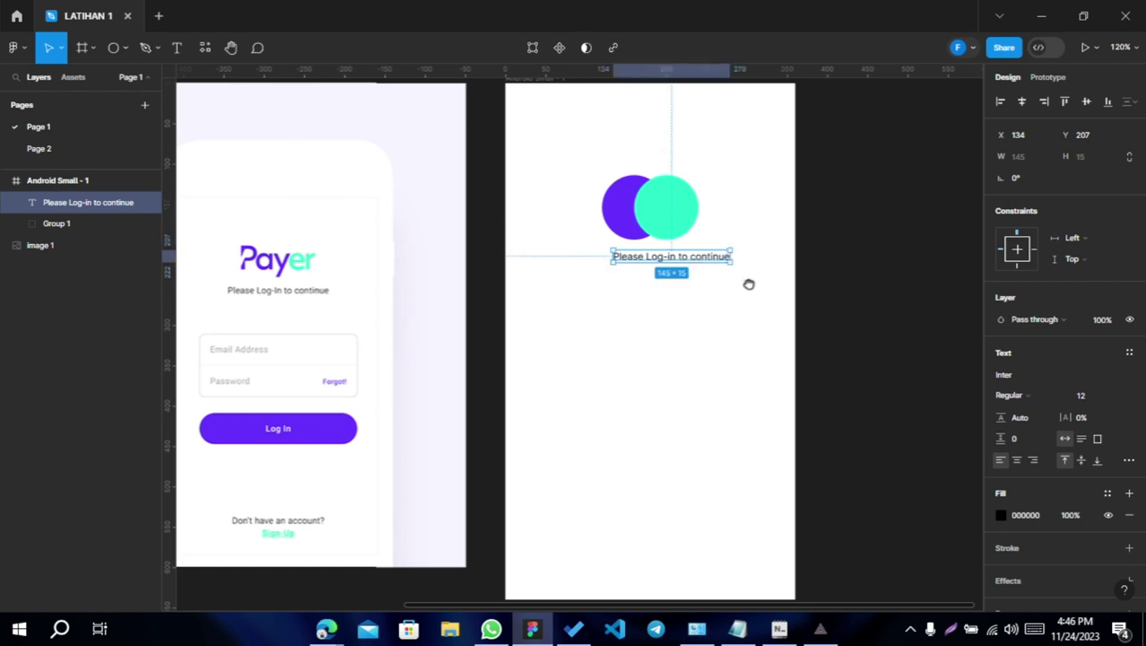
scroll(747, 281, "up", 2)
scroll(747, 281, "right", 2)
- Centre the caption horizontally and set its font size to 16
left_click(1021, 103)
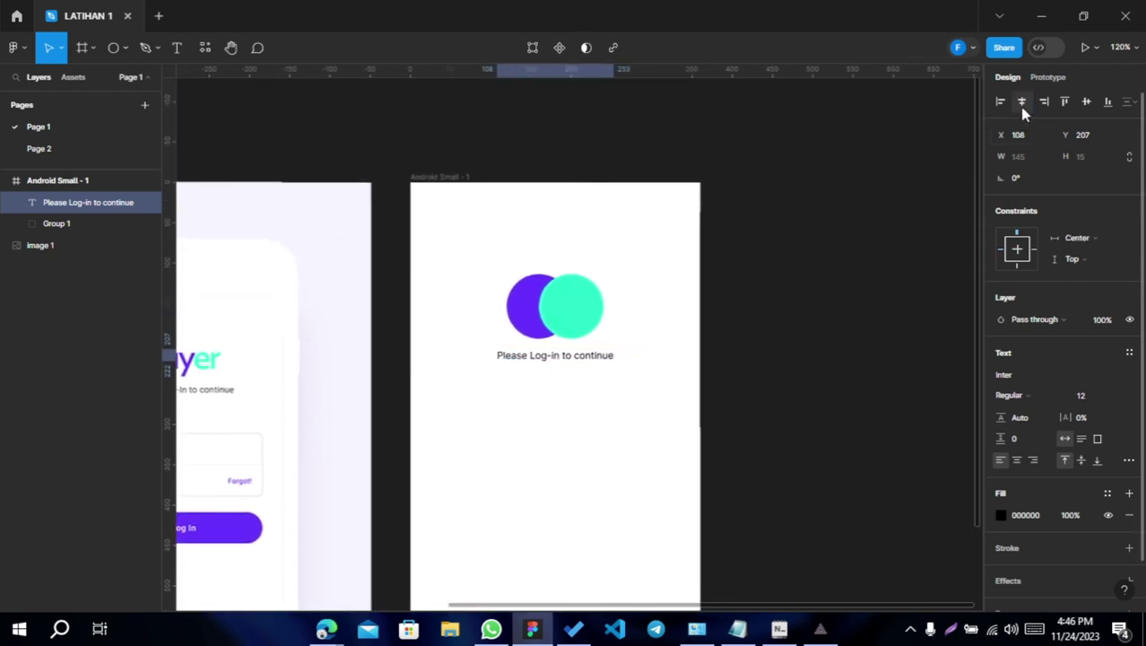
scroll(310, 378, "down", 2)
scroll(309, 378, "left", 3)
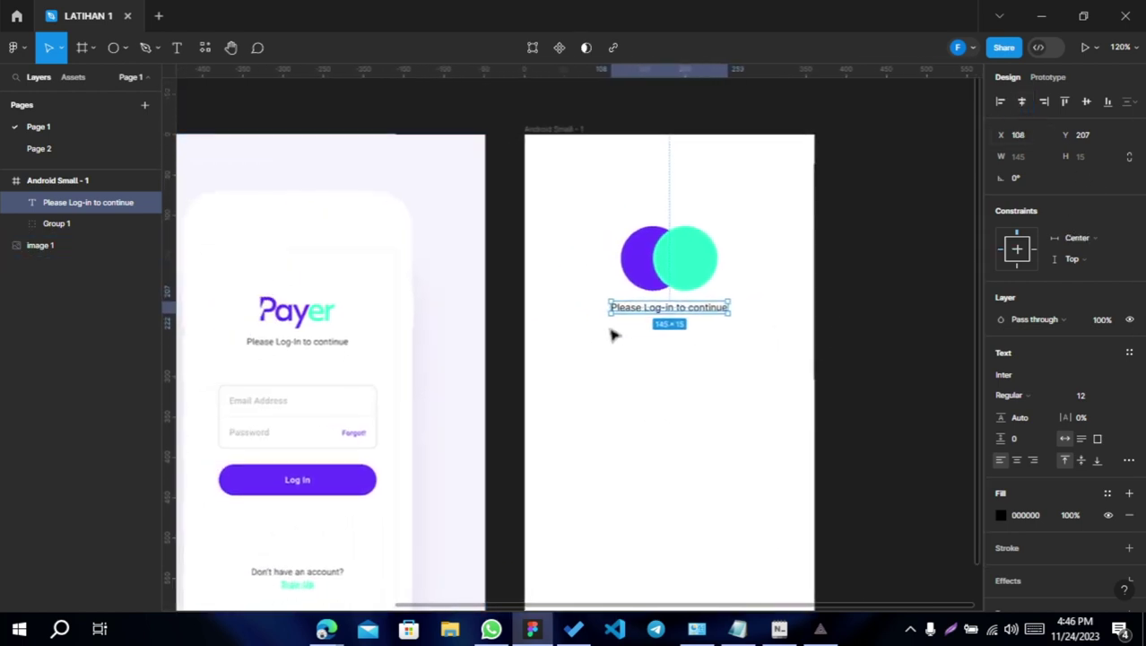
mouse_move(1096, 396)
left_click(1116, 397)
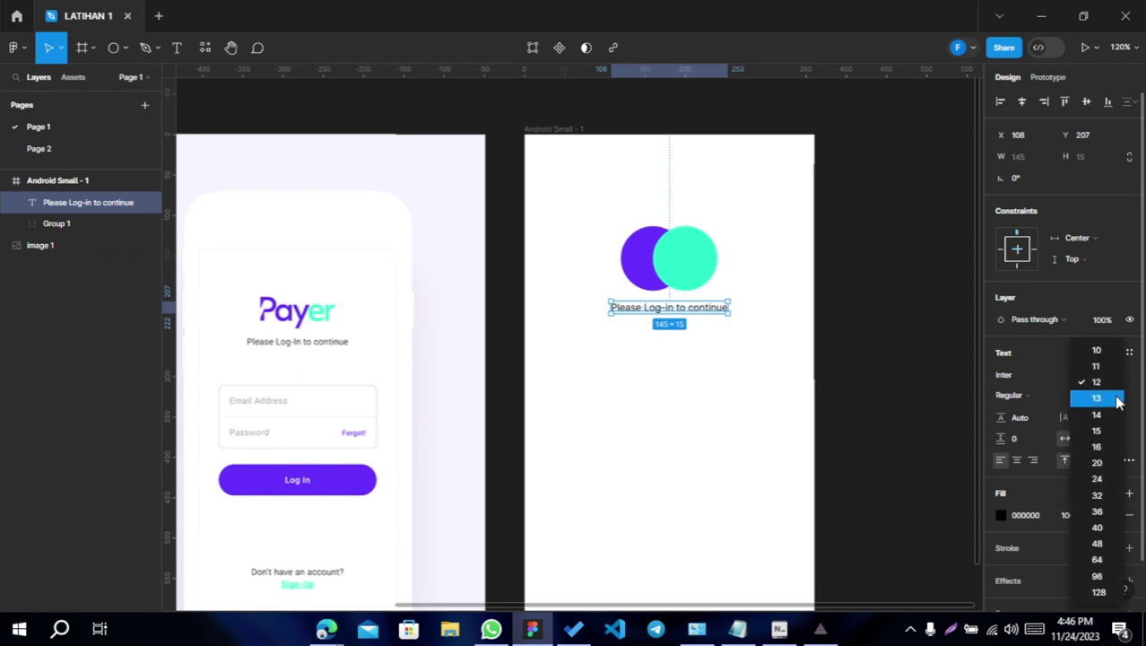
left_click(1100, 448)
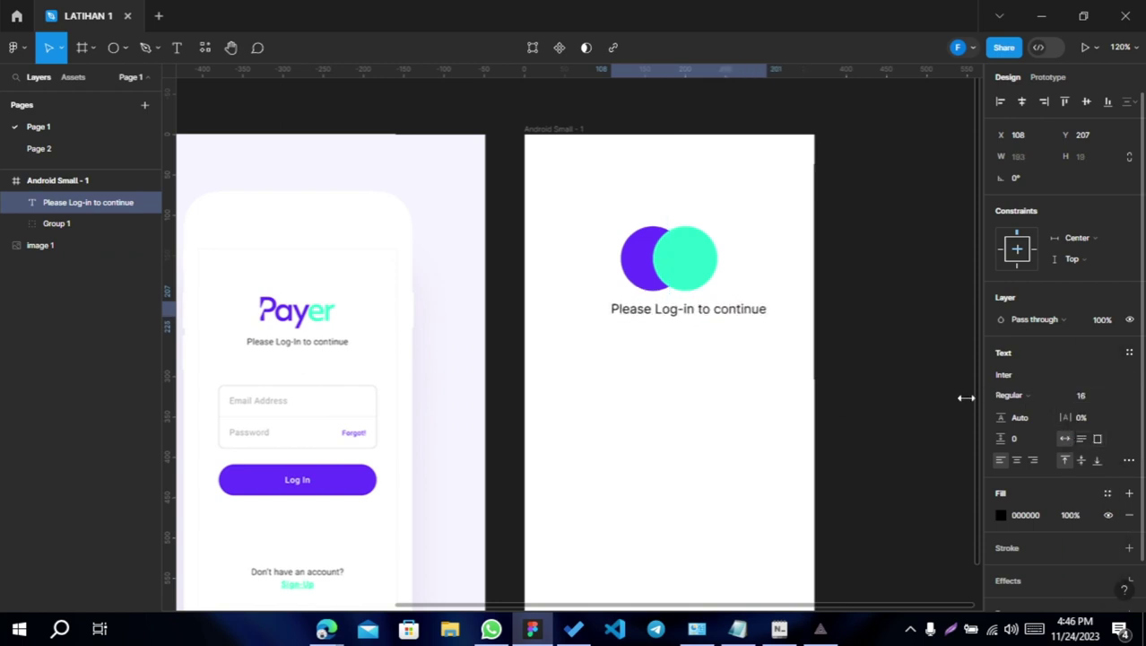
left_click(960, 158)
mouse_move(797, 373)
left_mouse_down()
mouse_move(775, 309)
mouse_move(806, 189)
left_mouse_up()
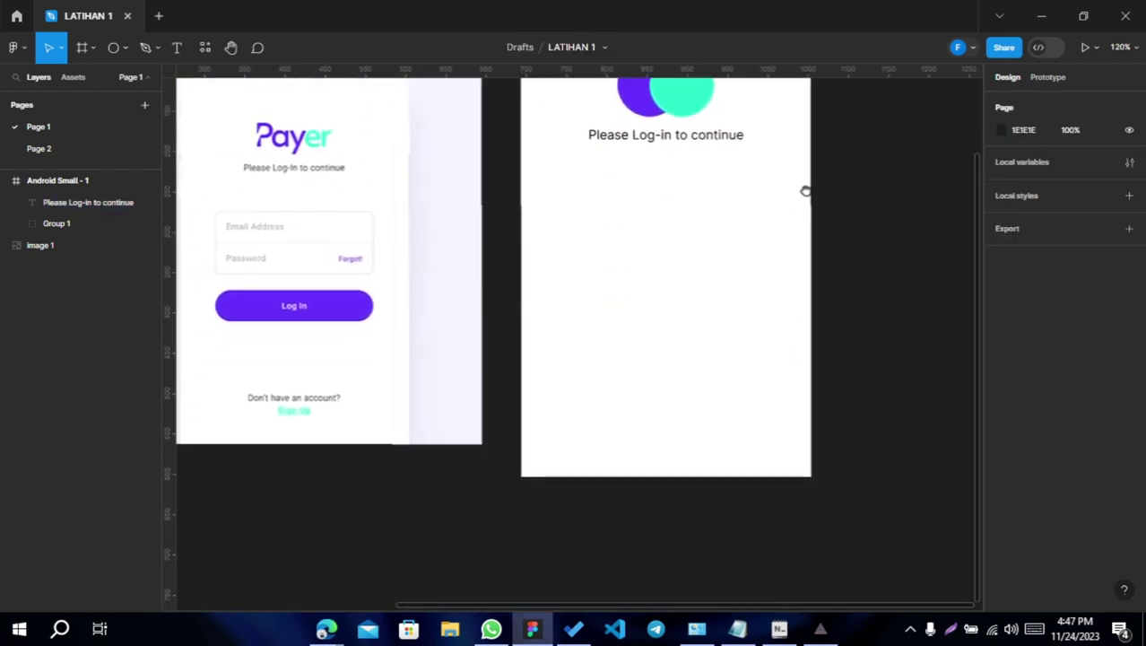
scroll(456, 320, "left", 2)
scroll(300, 299, "up", 5, "ctrl")
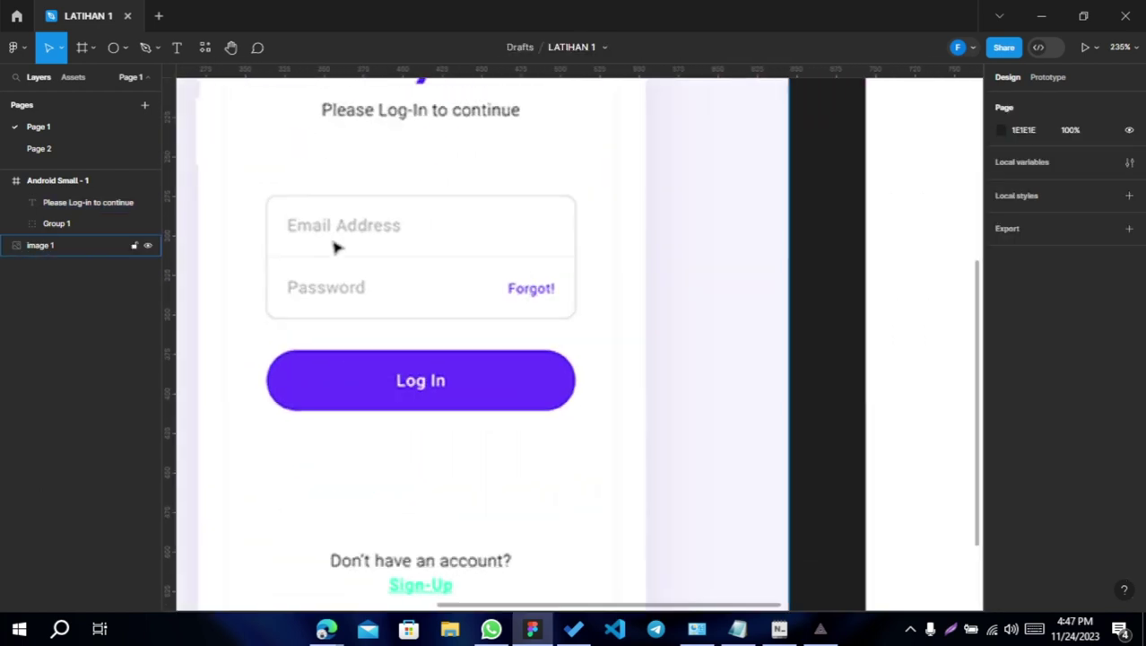
scroll(371, 257, "up", 1, "ctrl")
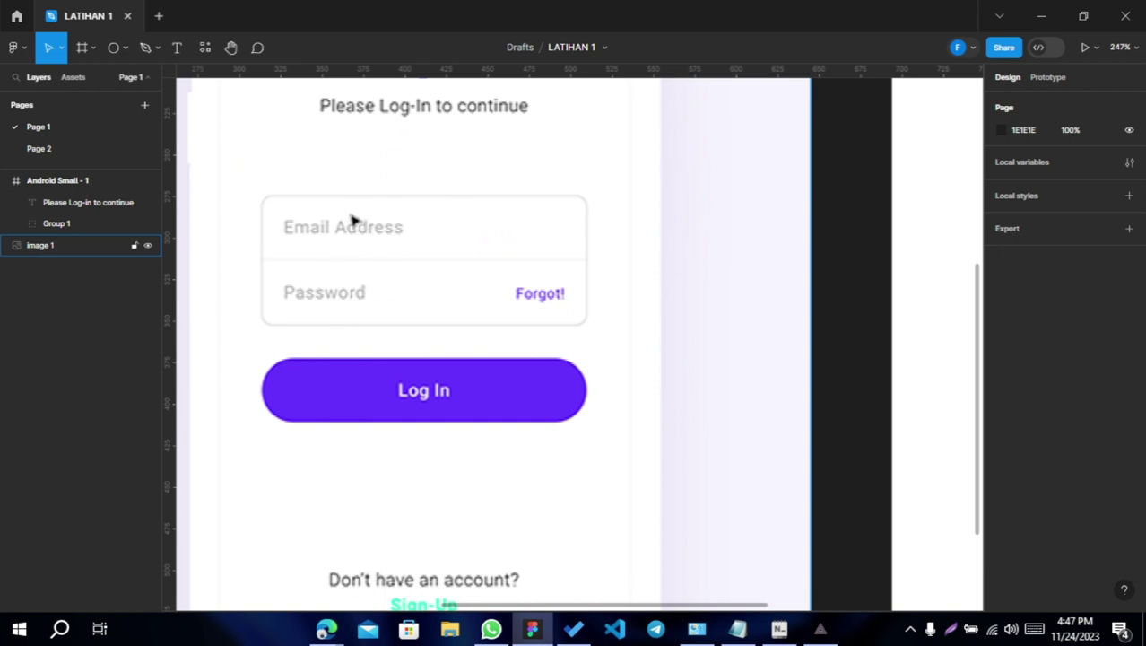
scroll(781, 303, "down", 3, "ctrl")
scroll(614, 343, "down", 3, "ctrl")
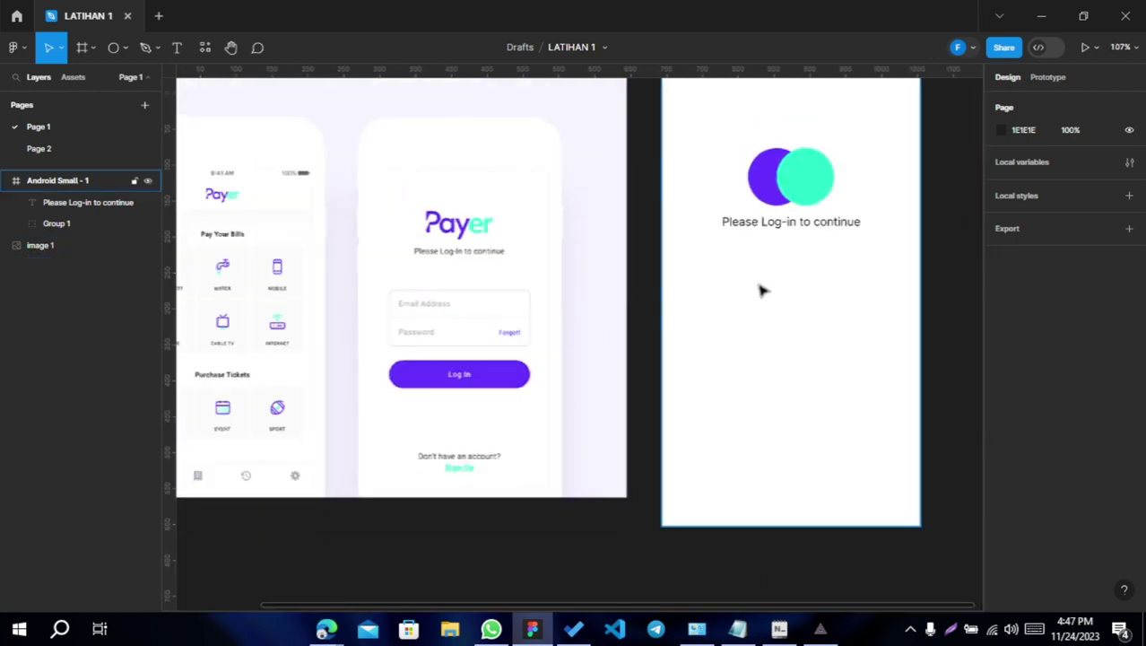
scroll(759, 288, "right", 2)
scroll(593, 320, "up", 1, "ctrl")
scroll(500, 319, "left", 2)
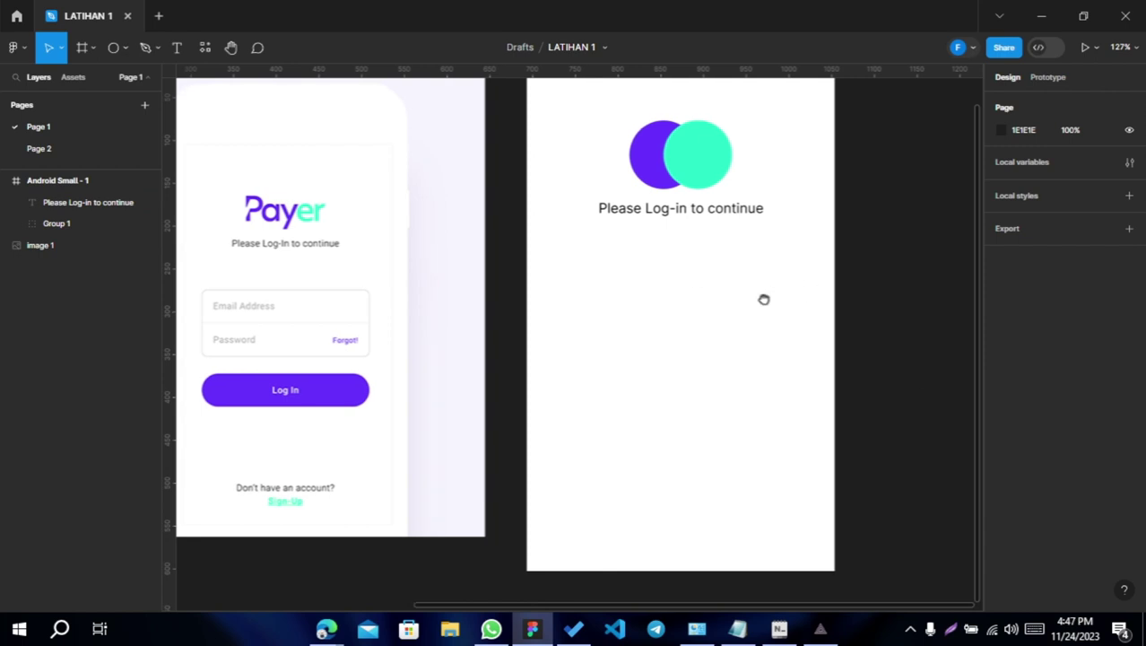
left_click_drag(769, 299, 744, 309)
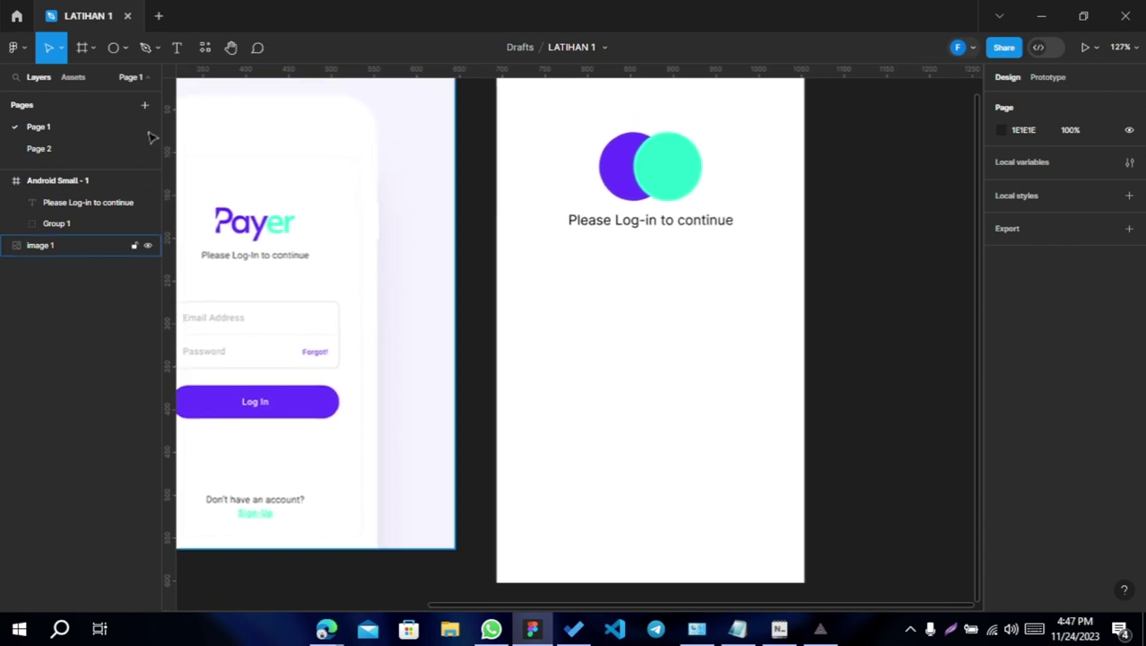
- Draw a new frame below the login caption and size it to 280 × 50
left_click(81, 49)
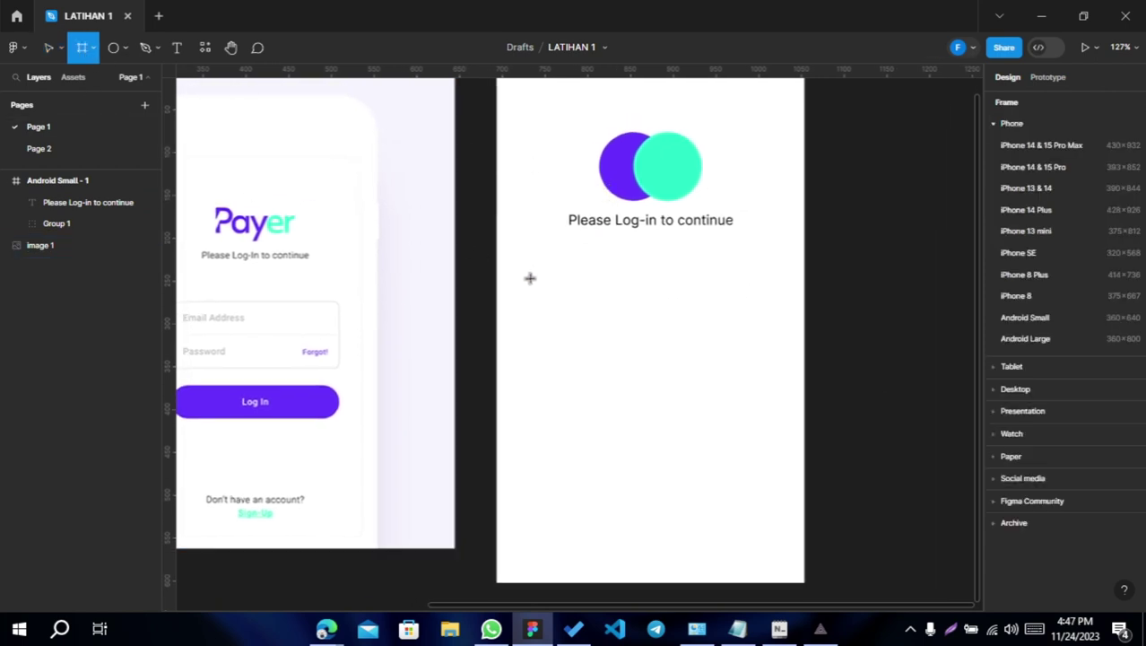
left_click_drag(540, 258, 760, 303)
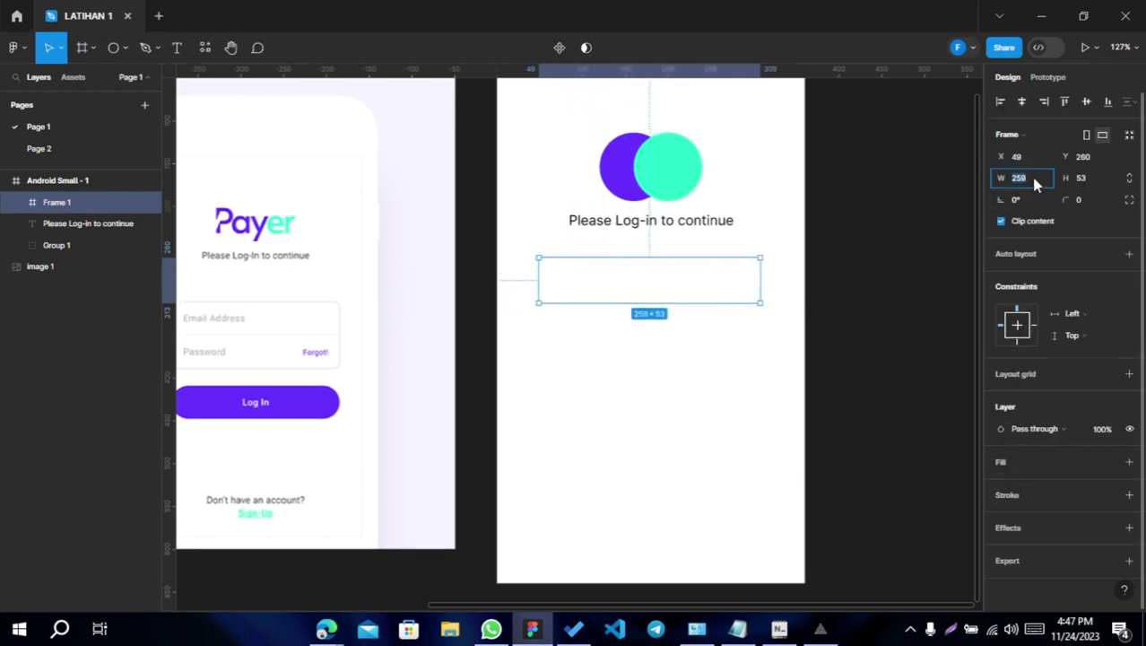
type("0")
key("Tab")
type("64")
key("Return")
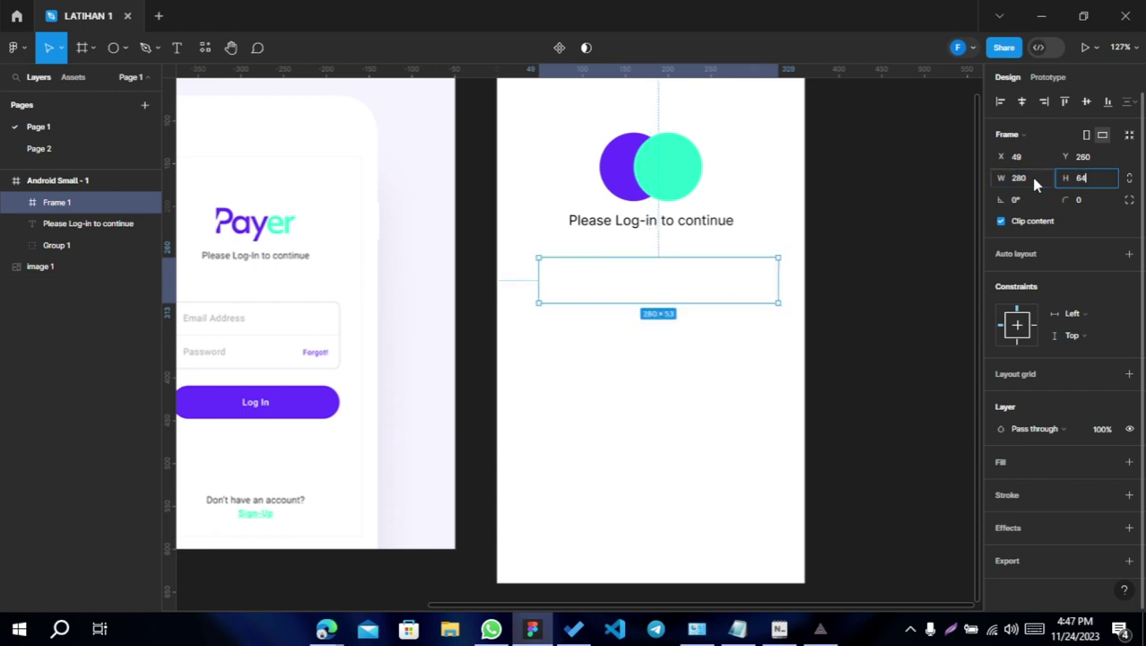
scroll(718, 296, "left", 1)
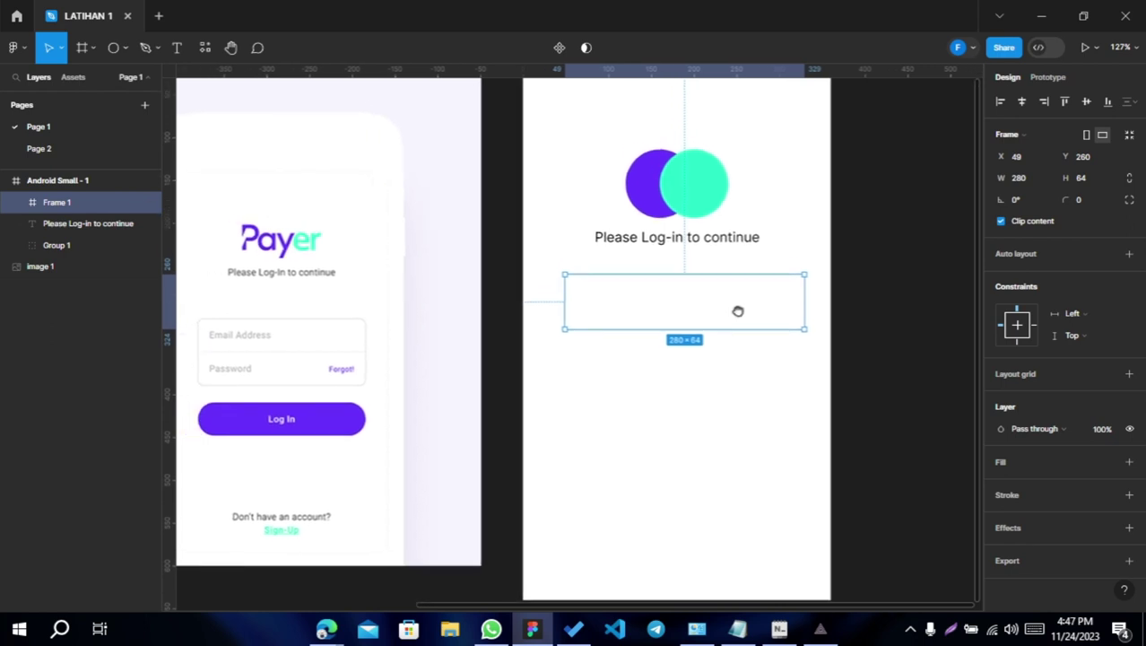
scroll(771, 300, "left", 2)
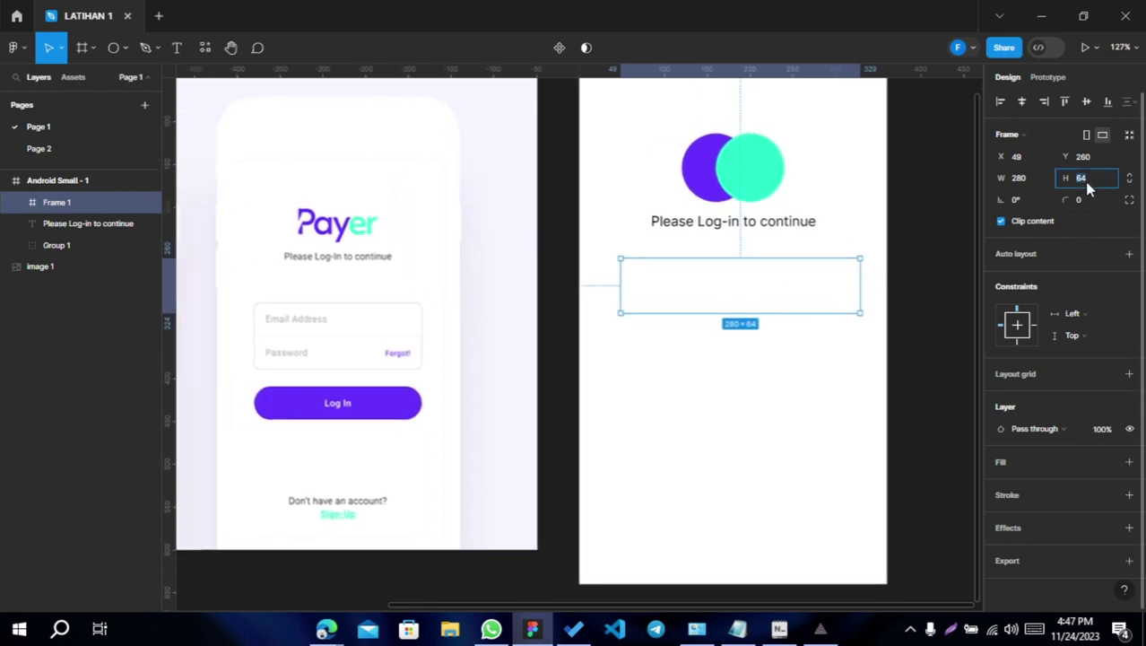
type("50")
key("Return")
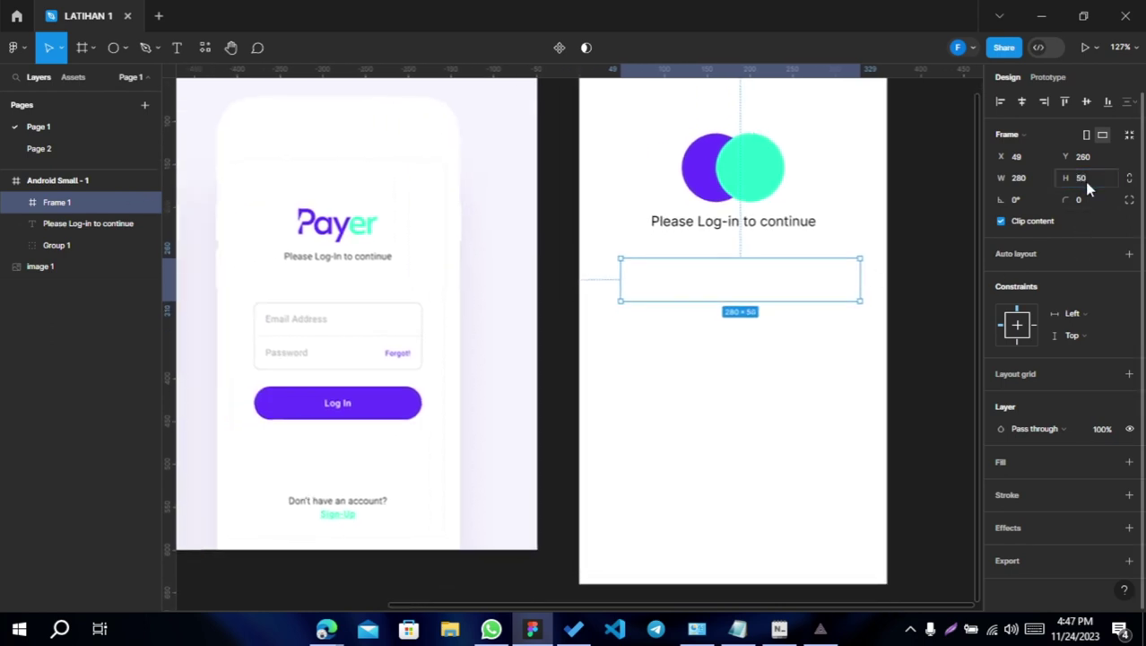
scroll(319, 327, "up", 5, "ctrl")
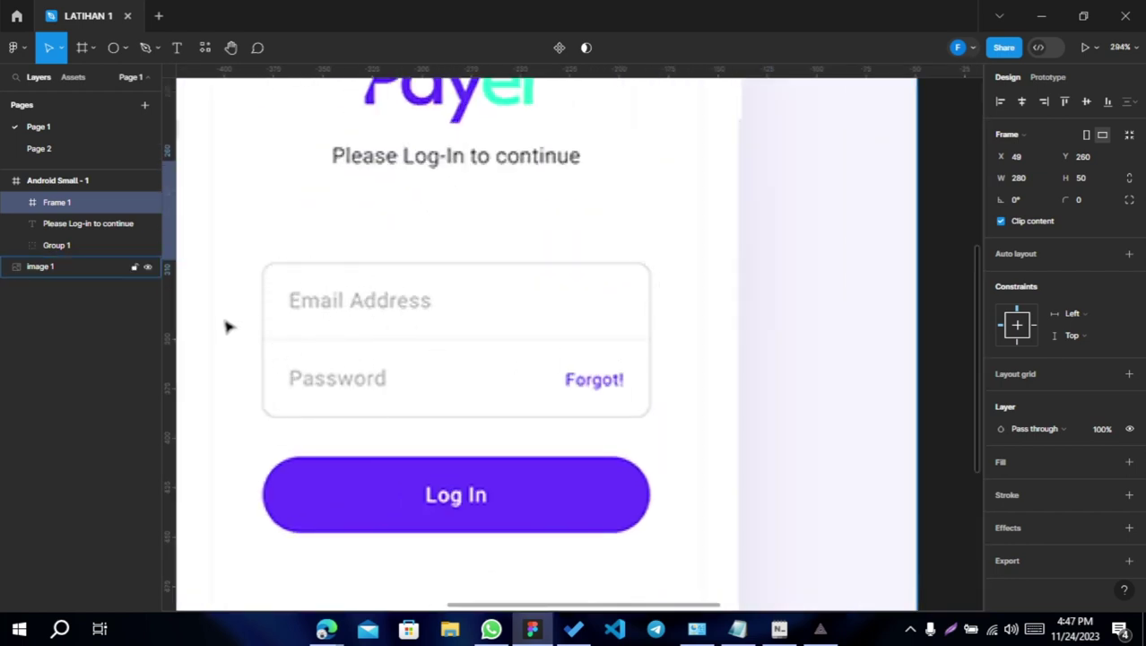
scroll(849, 232, "down", 3, "ctrl")
scroll(658, 263, "down", 1, "ctrl")
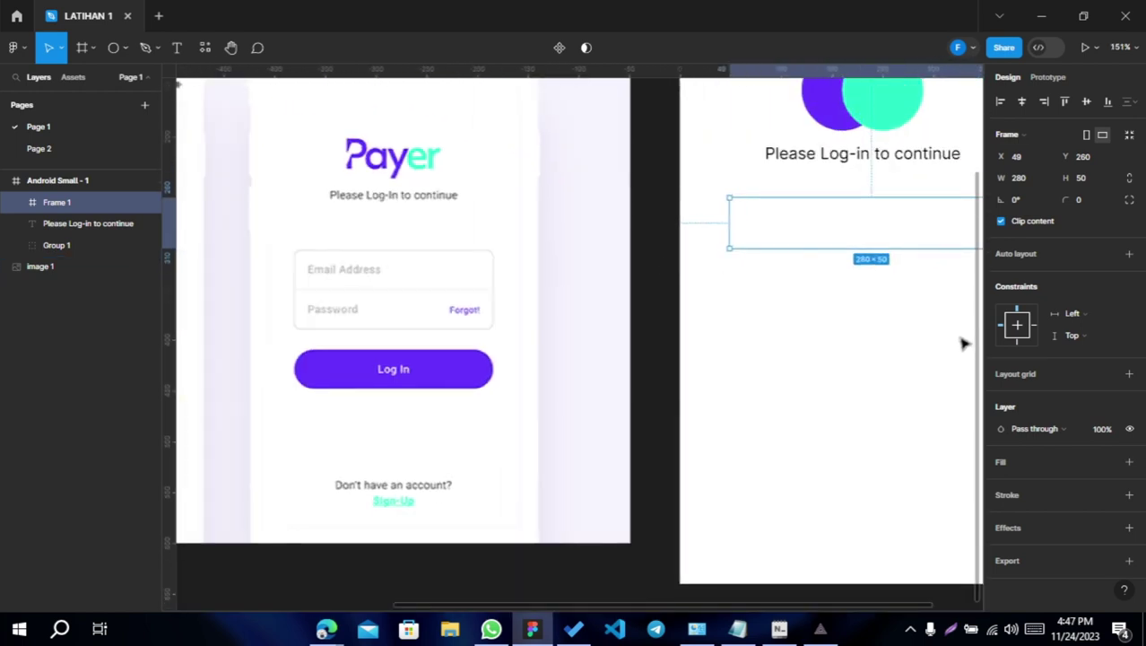
scroll(962, 341, "down", 1, "ctrl")
scroll(878, 360, "down", 1, "ctrl")
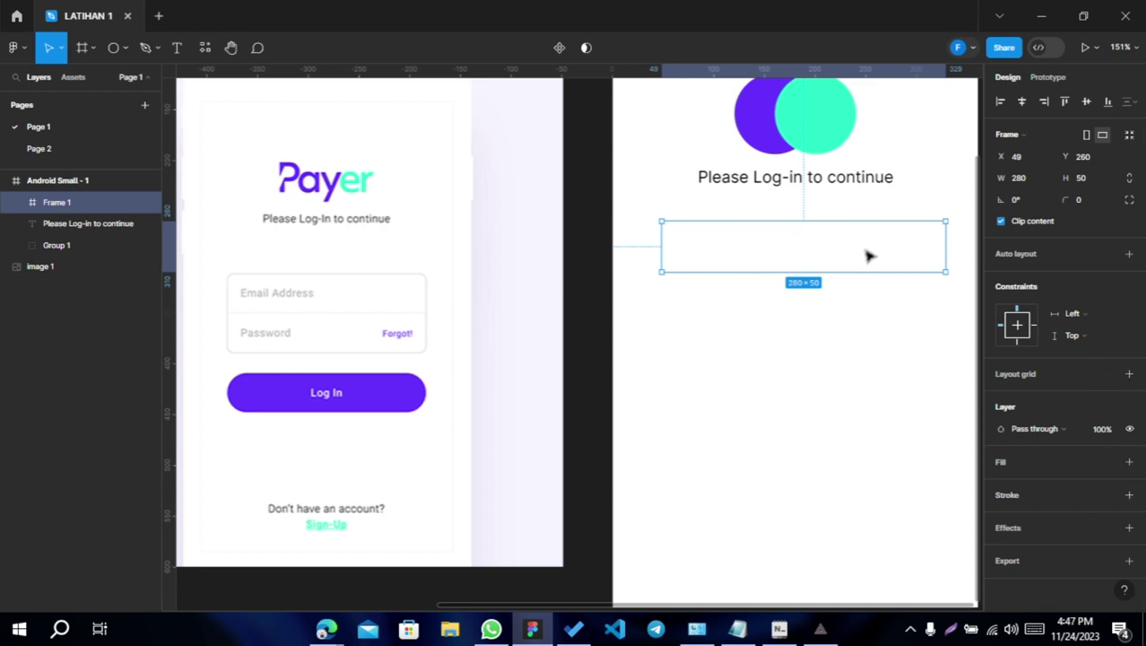
- Add a 1.5-weight stroke in light grey D0D0D0 to the input box
left_click(1129, 494)
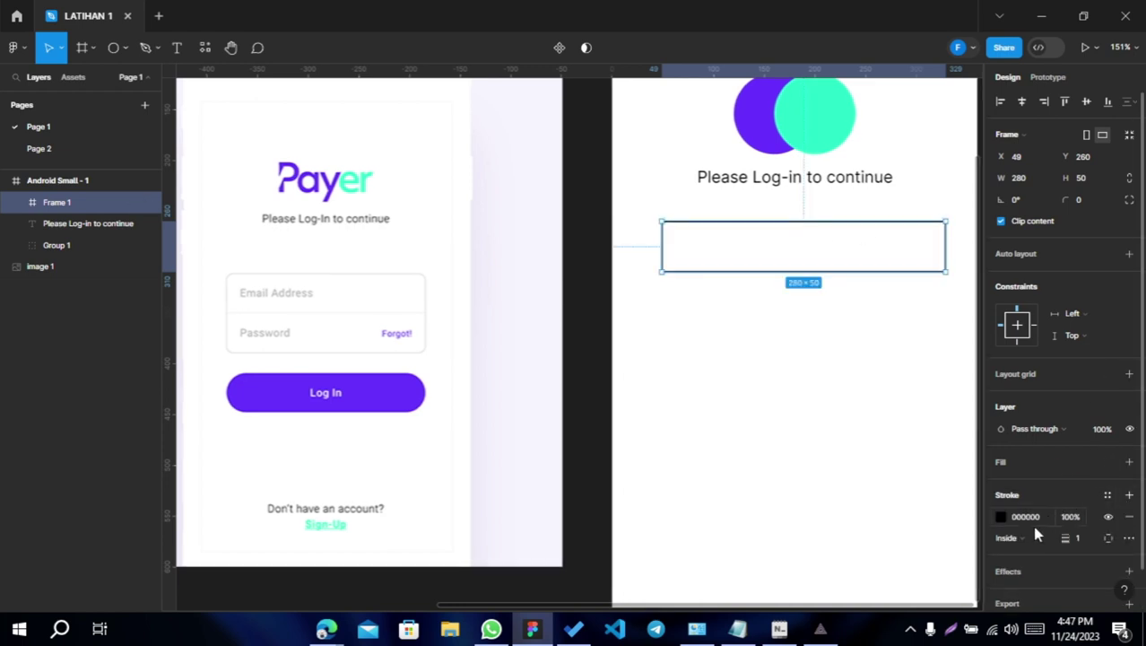
left_click(1082, 534)
key("Return")
scroll(863, 416, "right", 1)
scroll(862, 416, "up", 1)
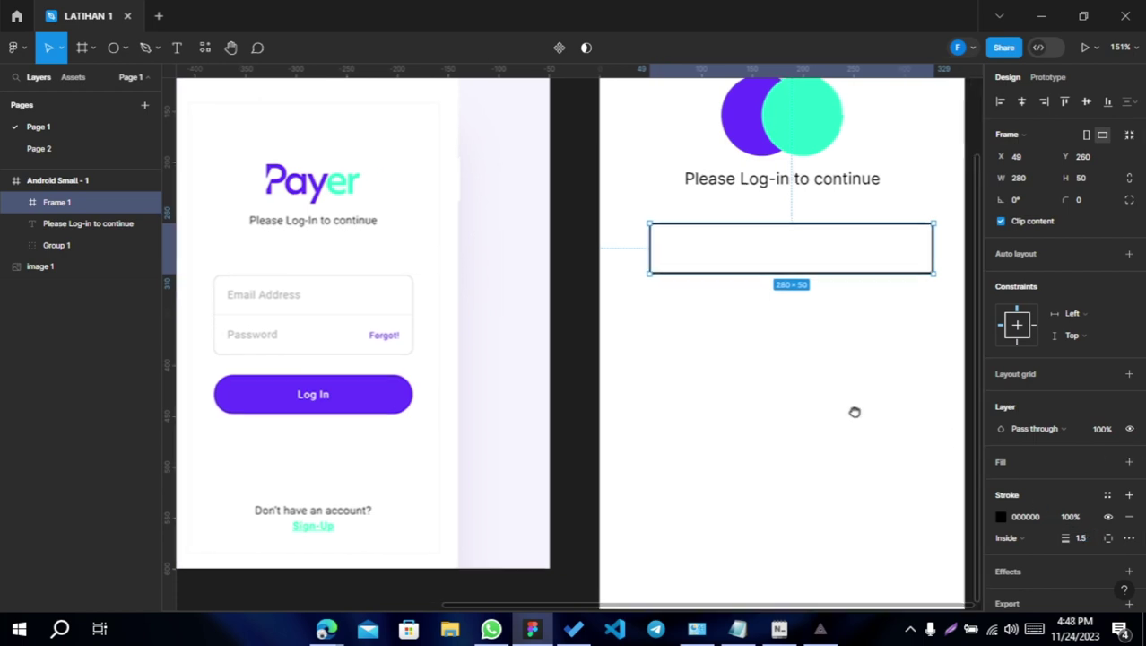
left_click(1000, 518)
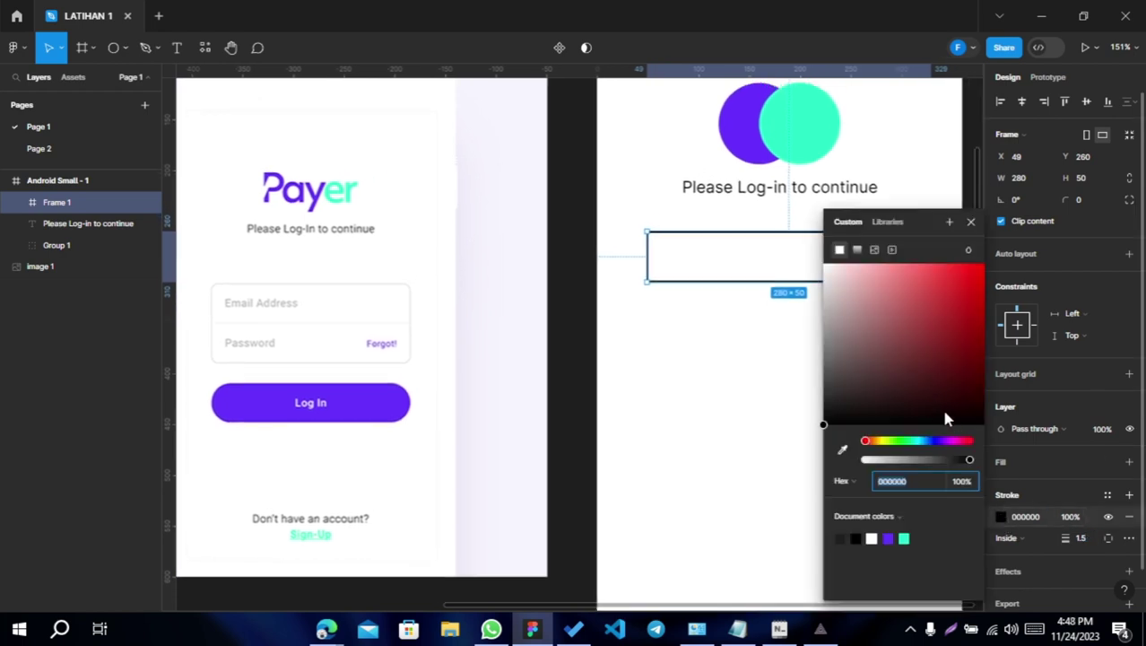
left_click_drag(898, 400, 780, 305)
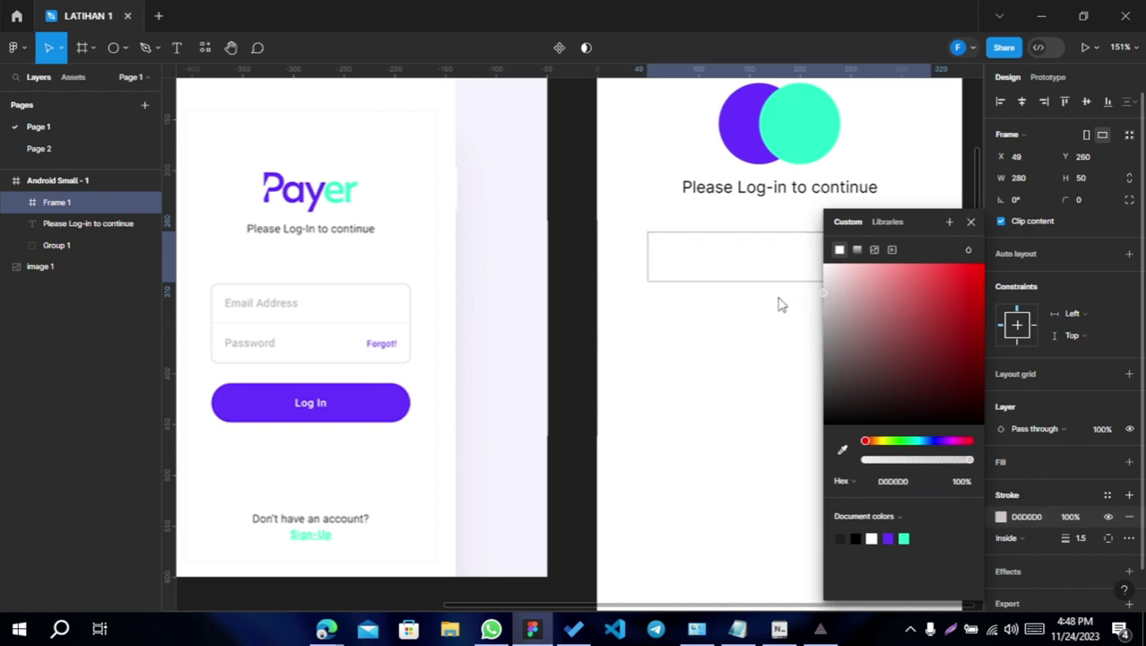
left_click(722, 430)
left_click(736, 269)
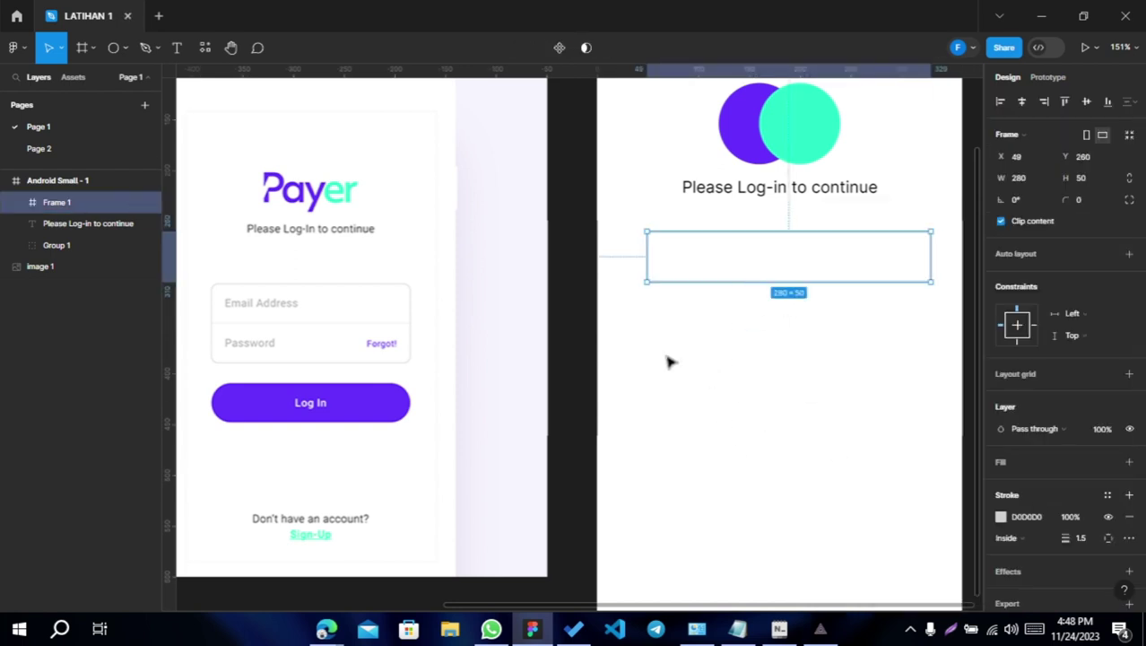
- Add 'Email address' text inside the box at font size 13
left_click(177, 46)
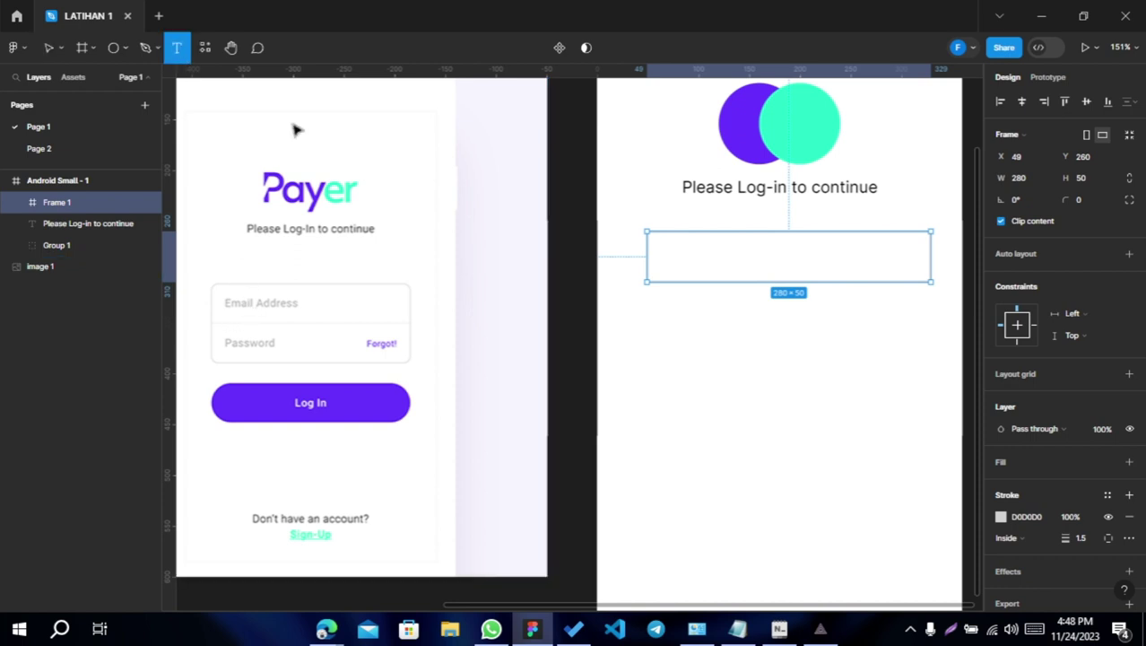
left_click(676, 253)
type("Email")
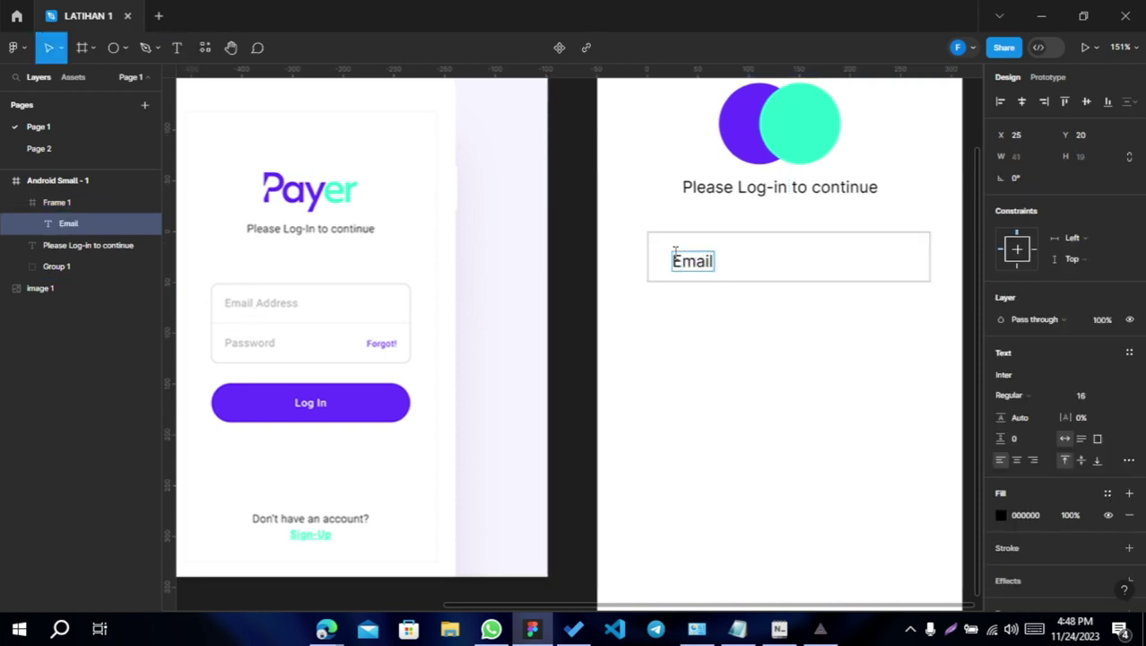
type(" address")
key("ctrl+a")
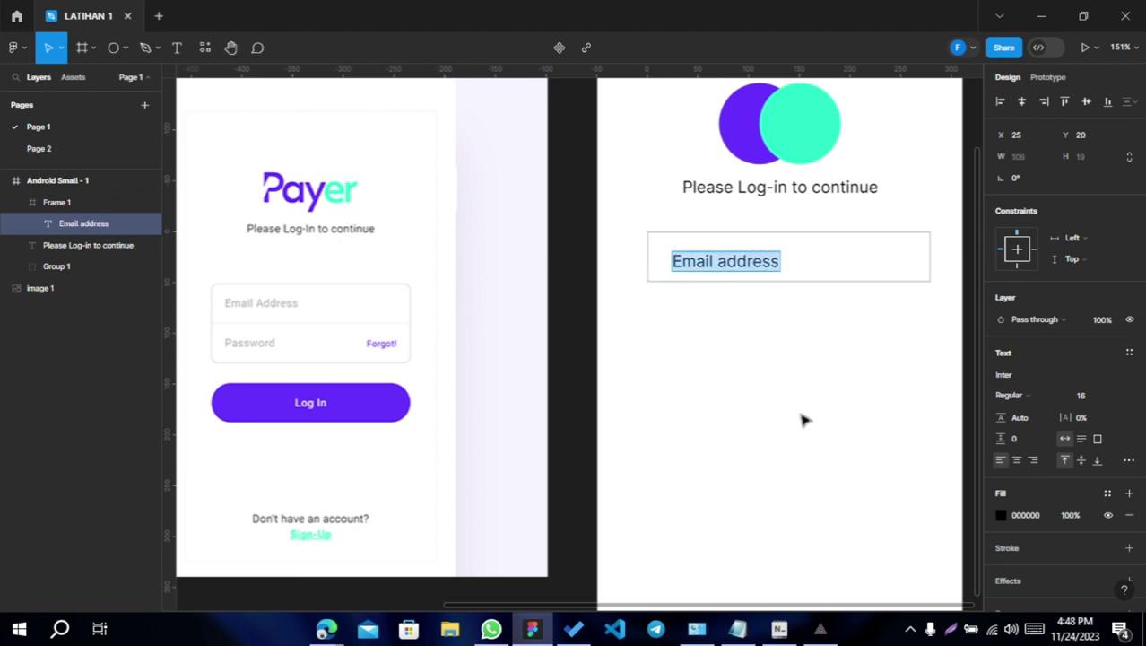
key("Escape")
left_click(1119, 397)
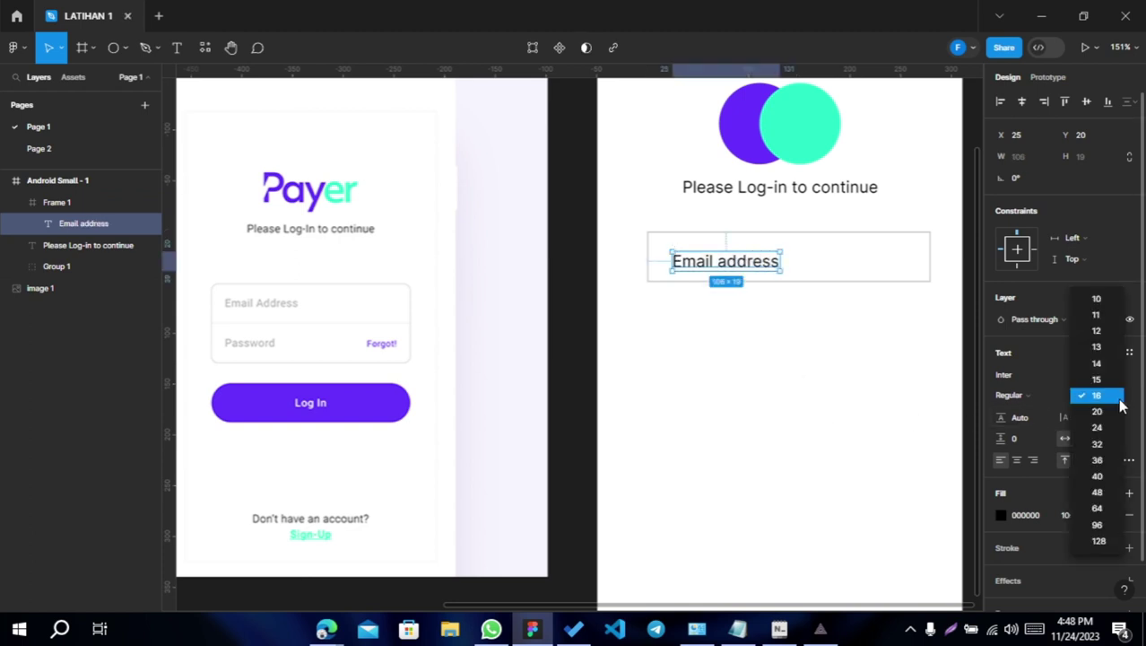
left_click(1100, 348)
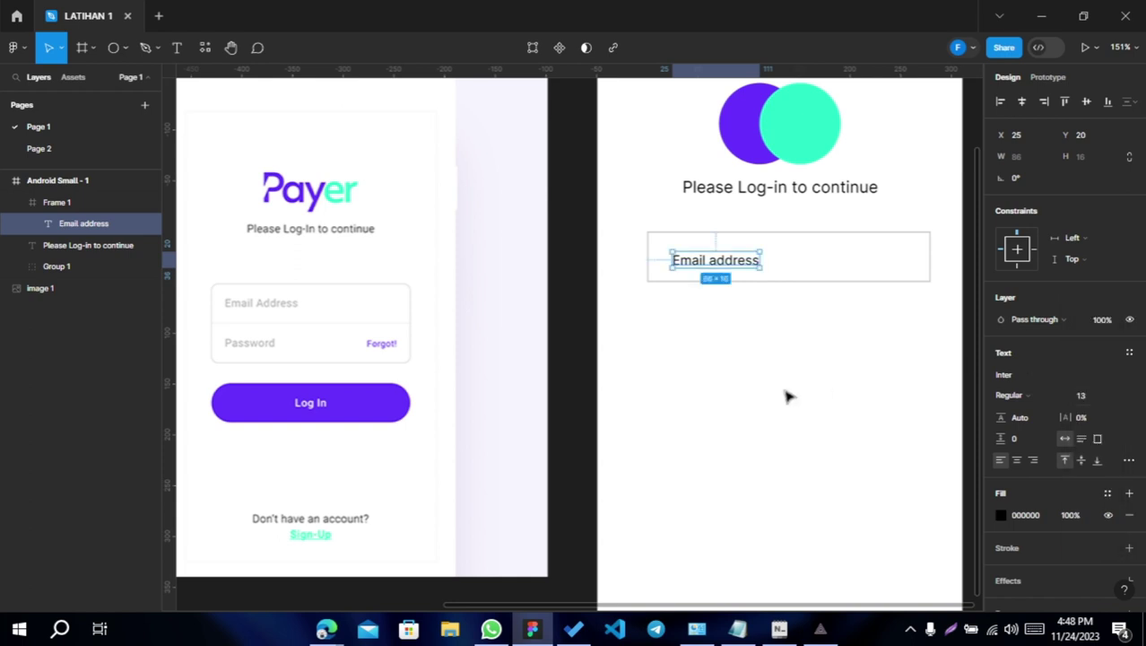
- Centre the text vertically and nudge it to 14 px from the box's left edge
left_click(1086, 102)
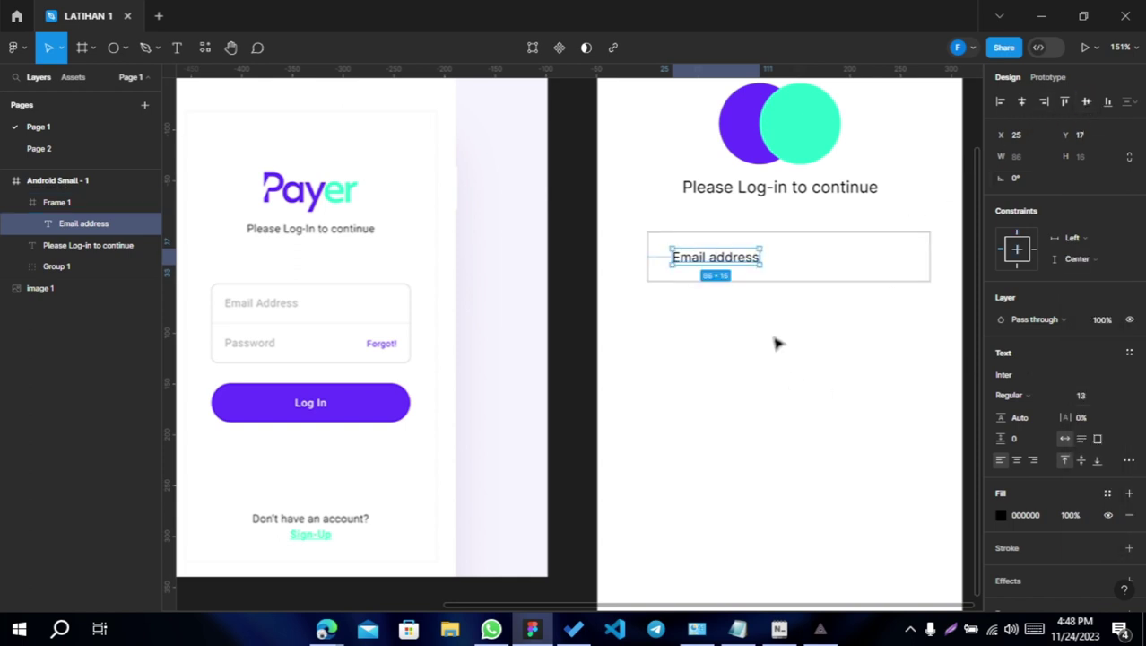
key("Left")
key("Left")
key("Left")
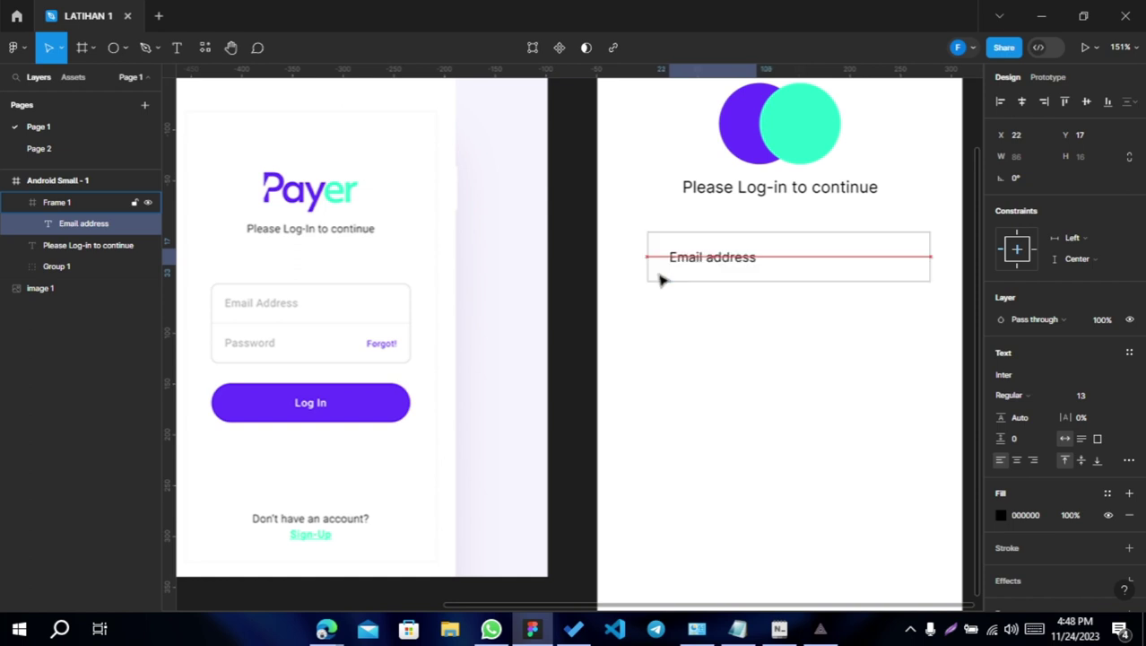
key("Left")
key("Left")
key("Left")
key("Left")
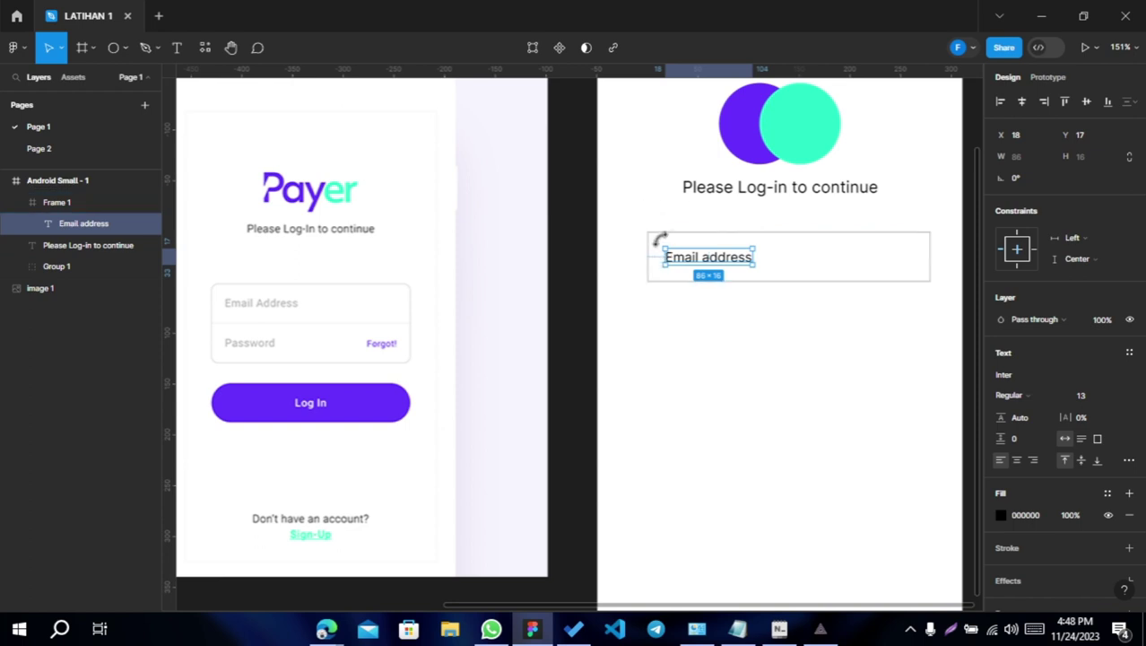
key("alt")
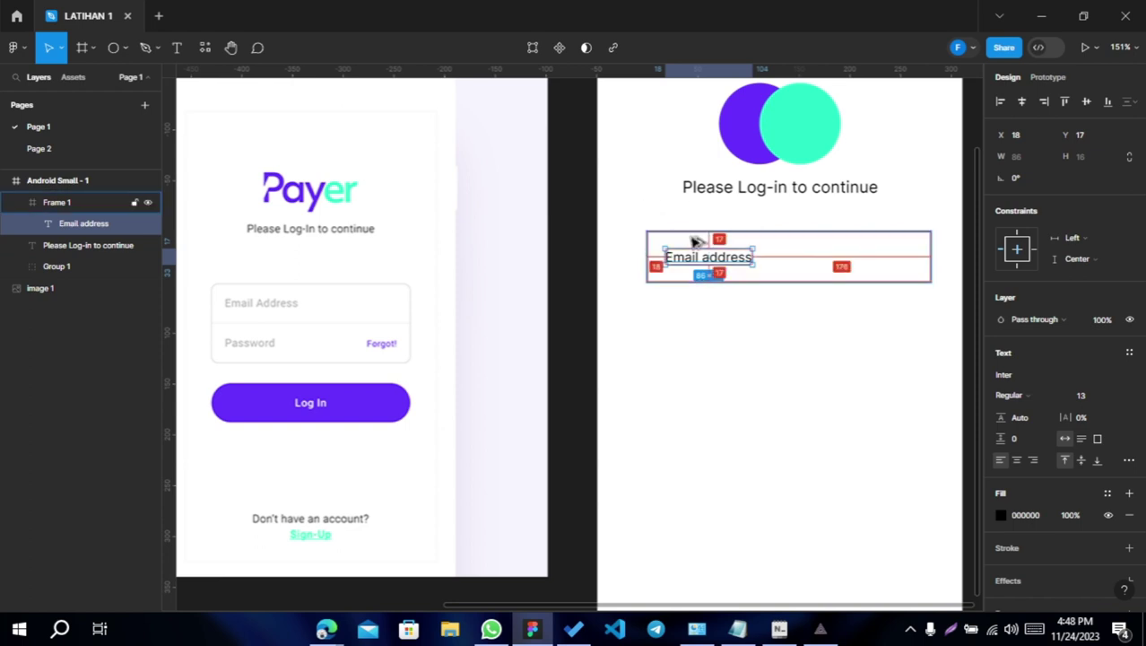
key("Left")
key("Left")
key("Left")
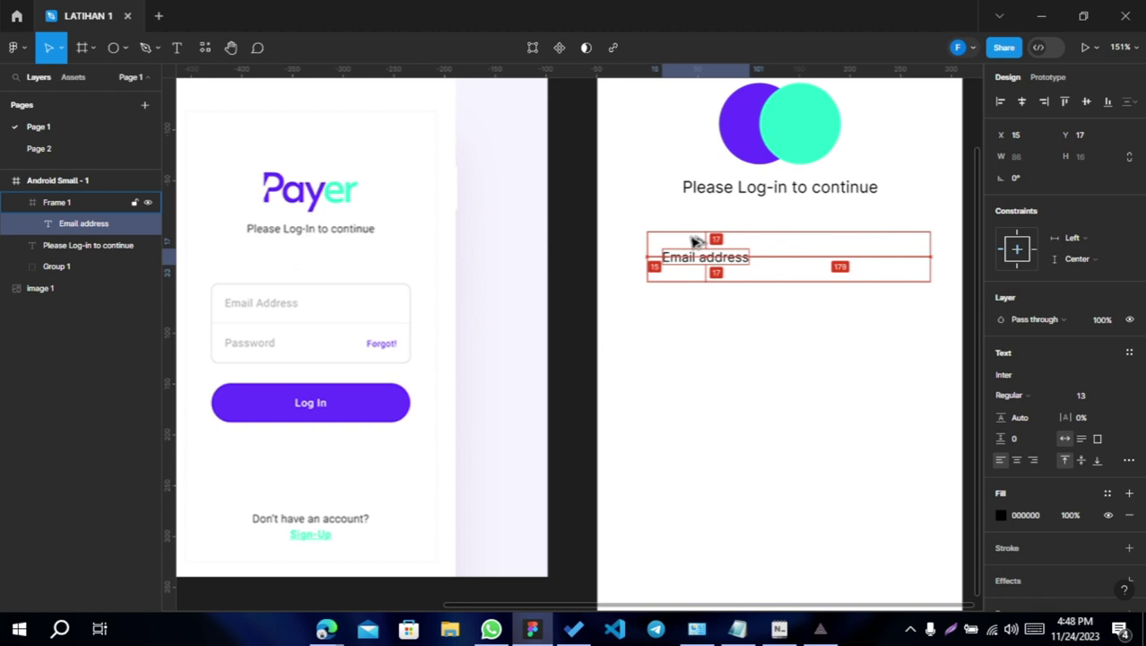
key("Left")
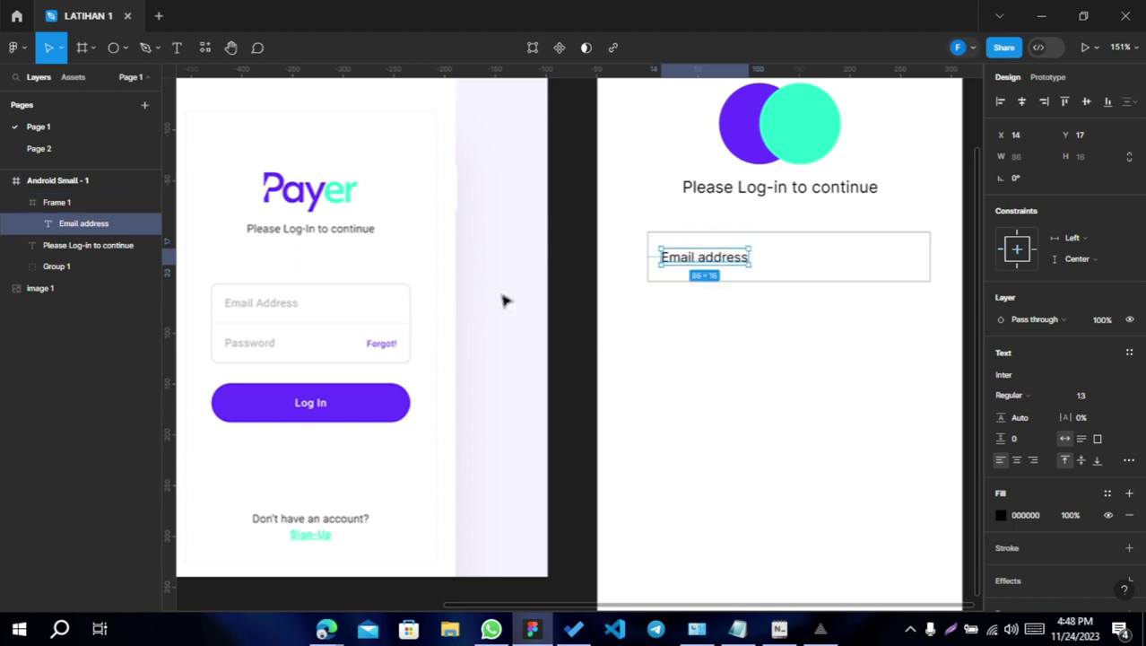
- Set the Email address text colour to grey 777777
left_click(1032, 516)
type("7")
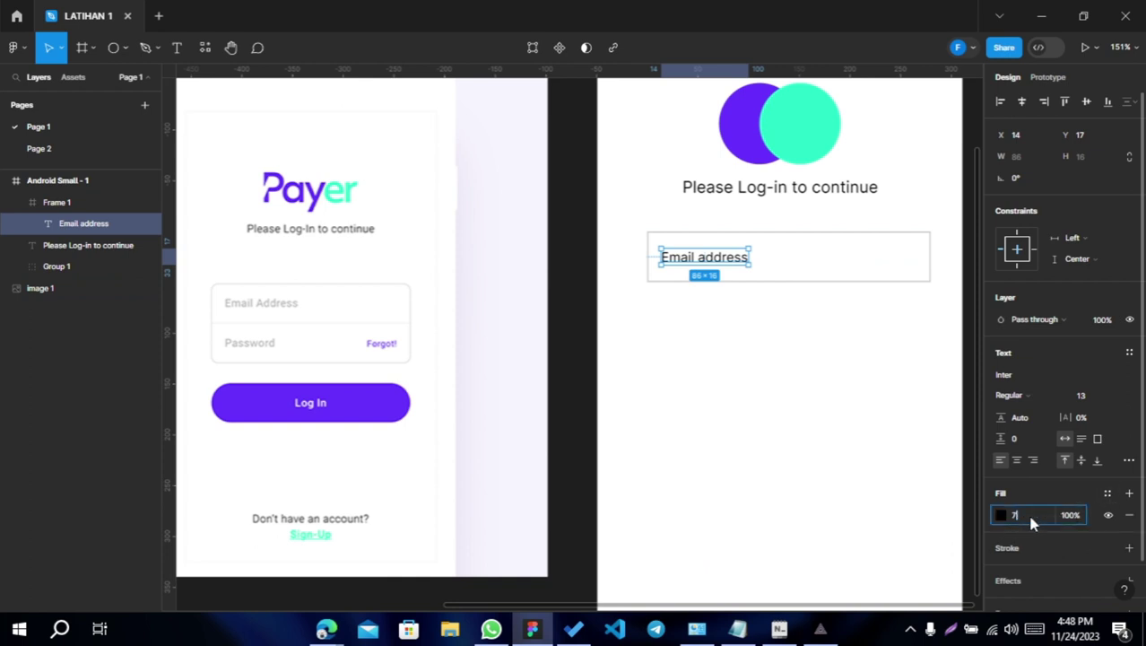
type("777")
key("Return")
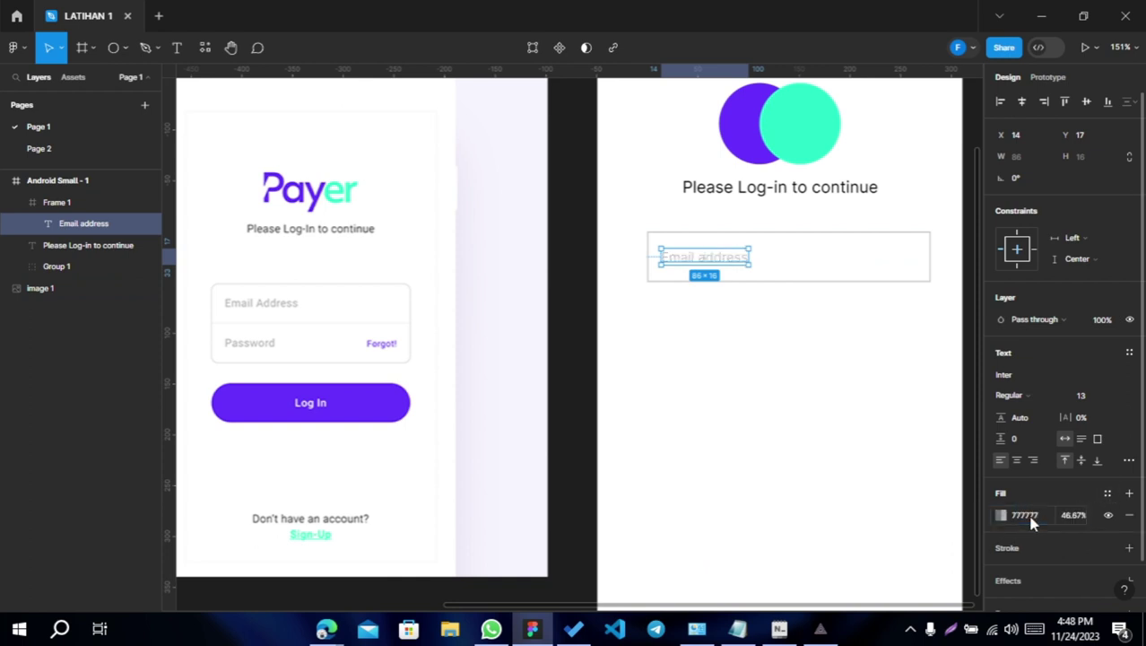
left_click(751, 440)
- Duplicate the email input box as Frame 2 just below the original
left_click(758, 251)
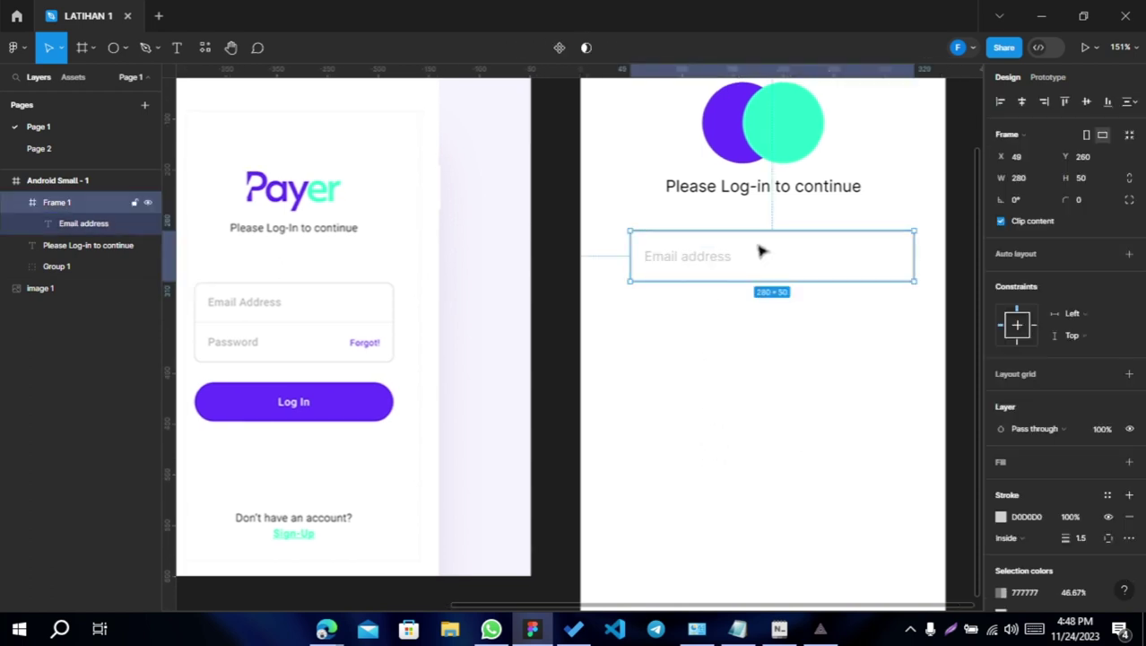
left_click_drag(732, 261, 769, 291)
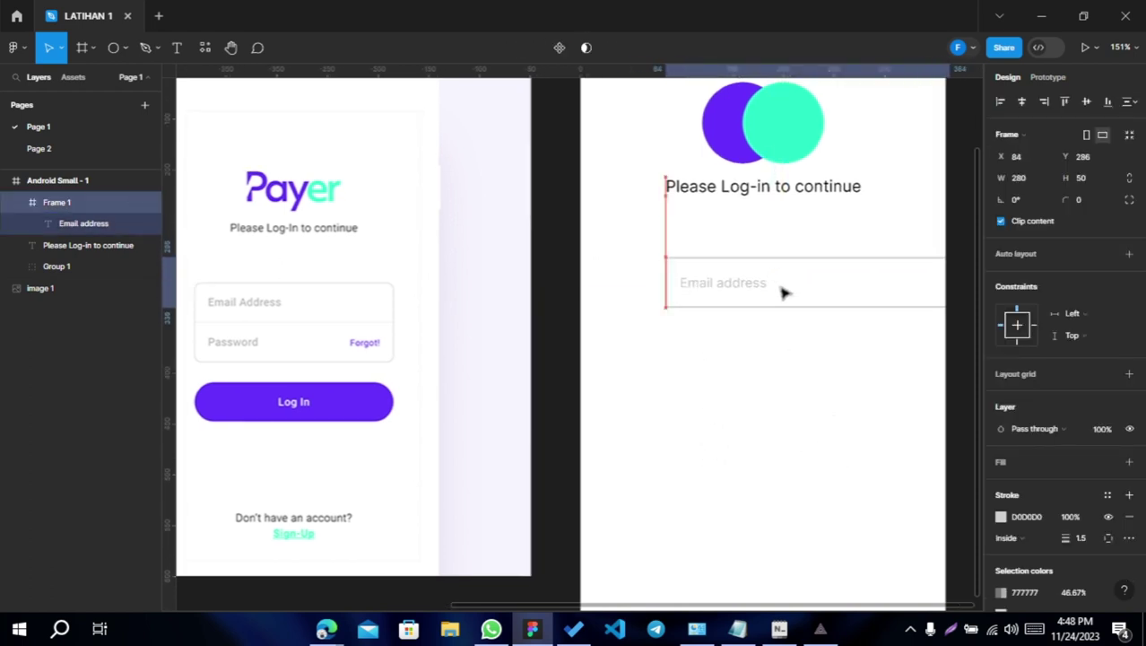
scroll(779, 270, "right", 2)
scroll(780, 270, "up", 1)
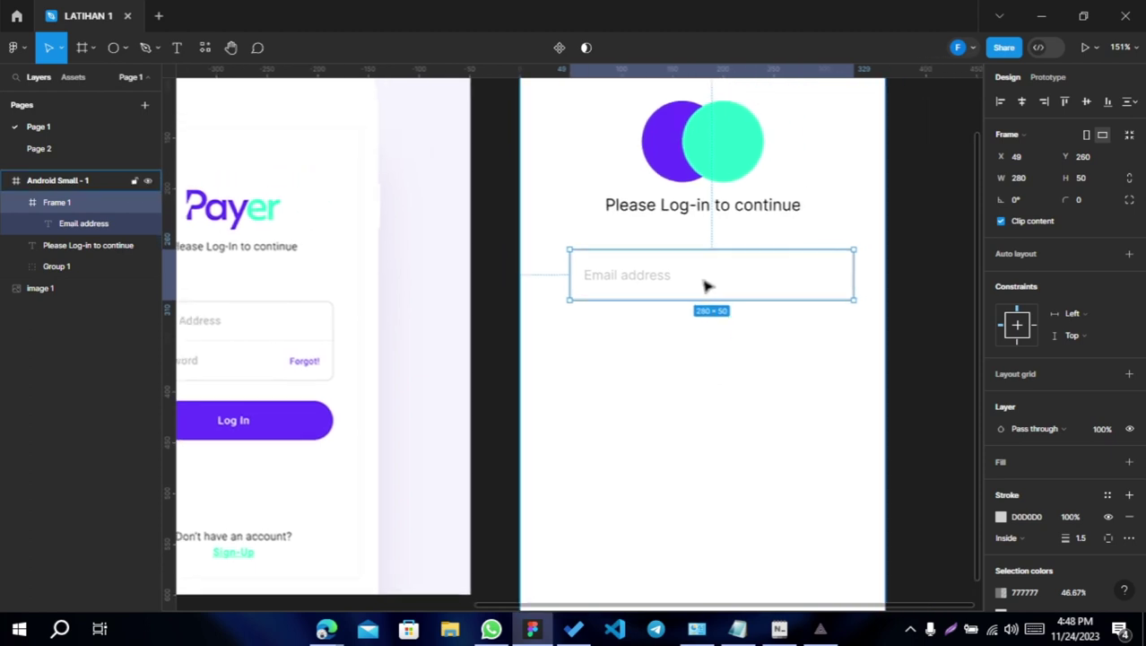
scroll(706, 356, "right", 2)
scroll(705, 357, "up", 1)
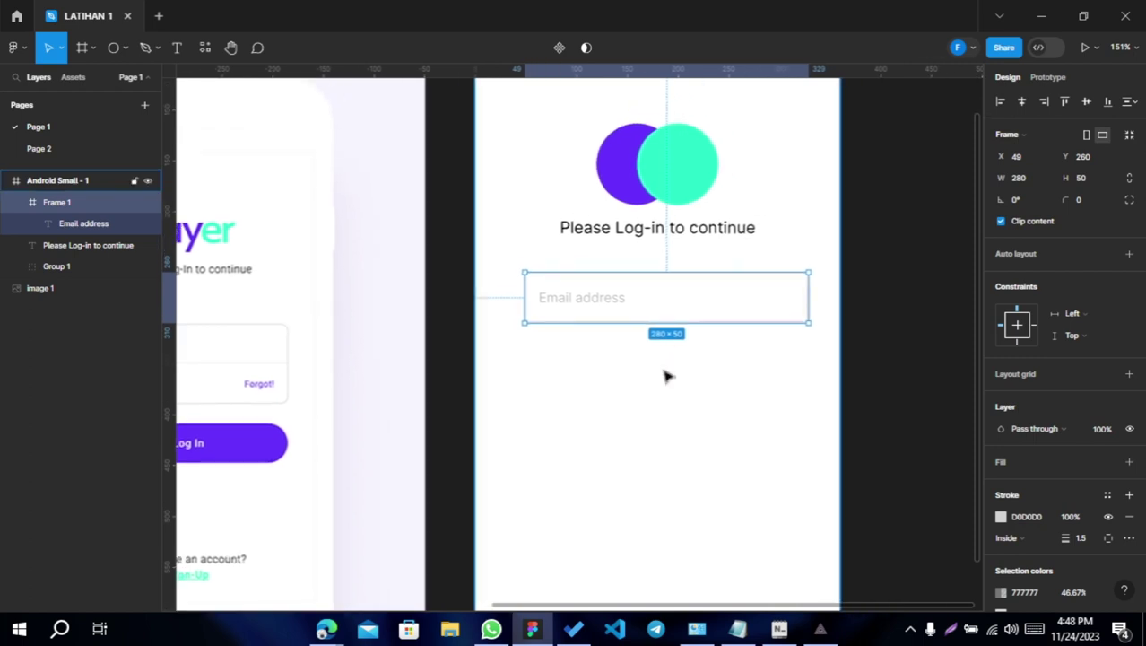
key("ctrl+d")
mouse_move(641, 309)
left_mouse_down()
mouse_move(627, 371)
mouse_move(621, 346)
left_mouse_up()
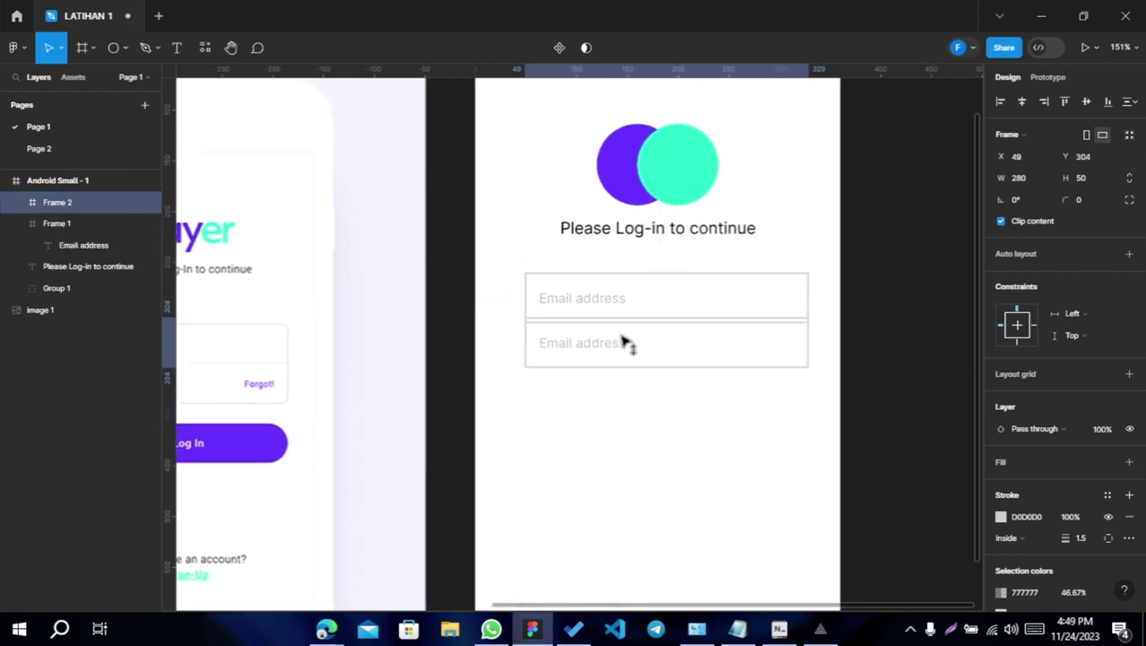
left_click(625, 445)
left_click_drag(639, 461, 723, 405)
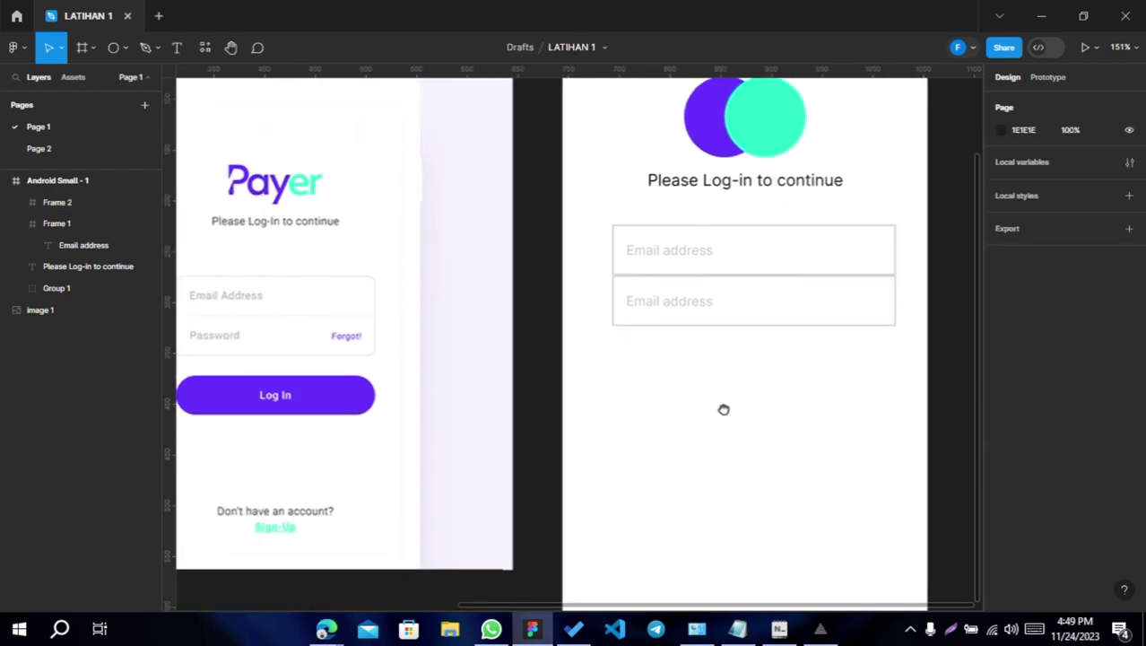
left_click(754, 308)
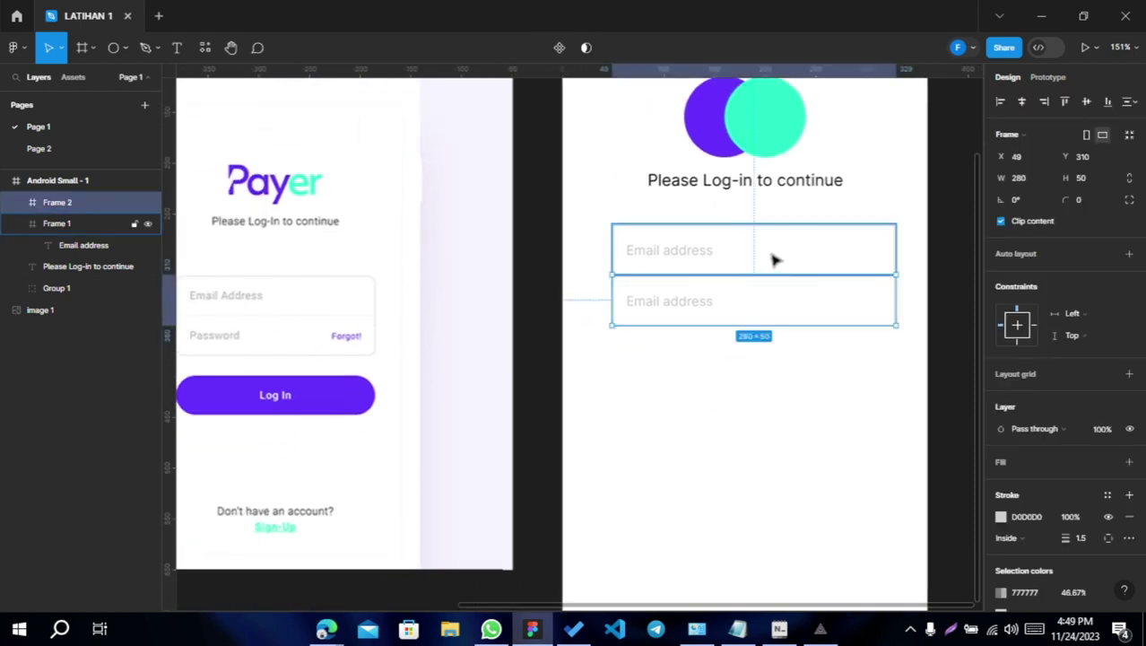
left_click(773, 262, "shift")
left_click(814, 396)
scroll(820, 305, "up", 3, "ctrl")
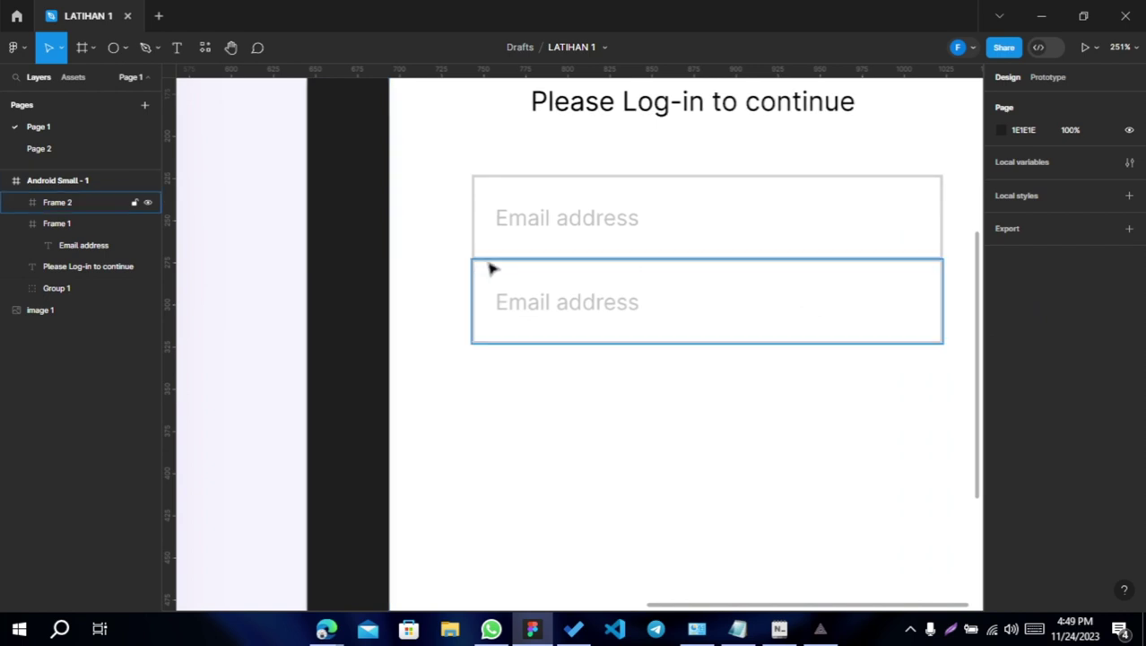
scroll(488, 267, "up", 3, "ctrl")
scroll(511, 263, "up", 1, "ctrl")
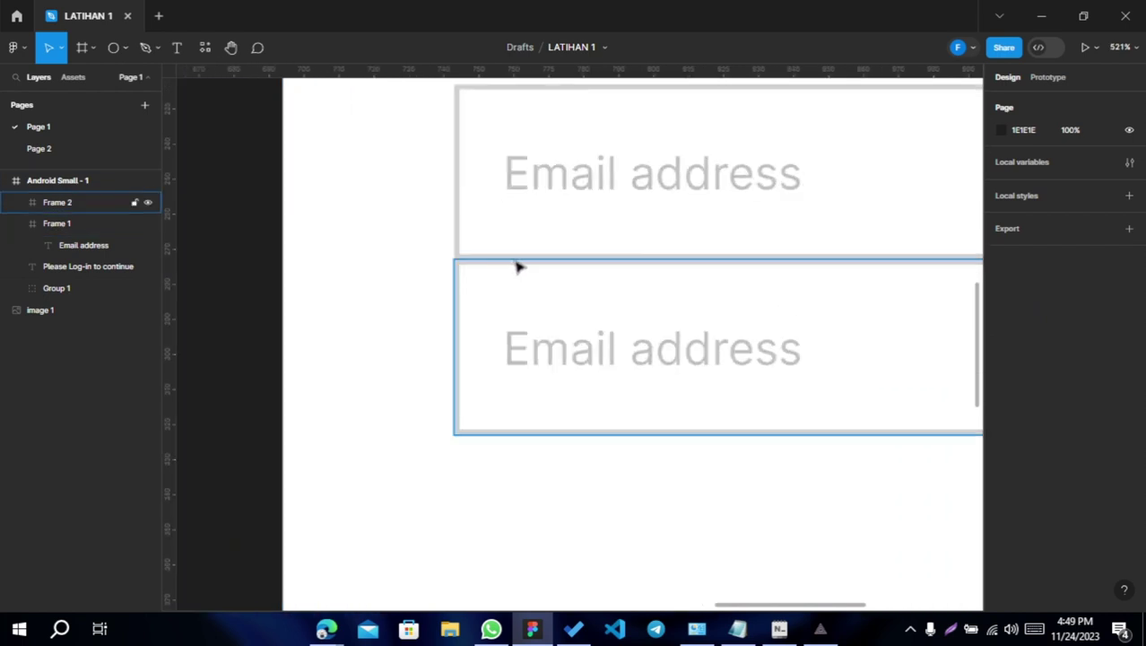
left_click(527, 255)
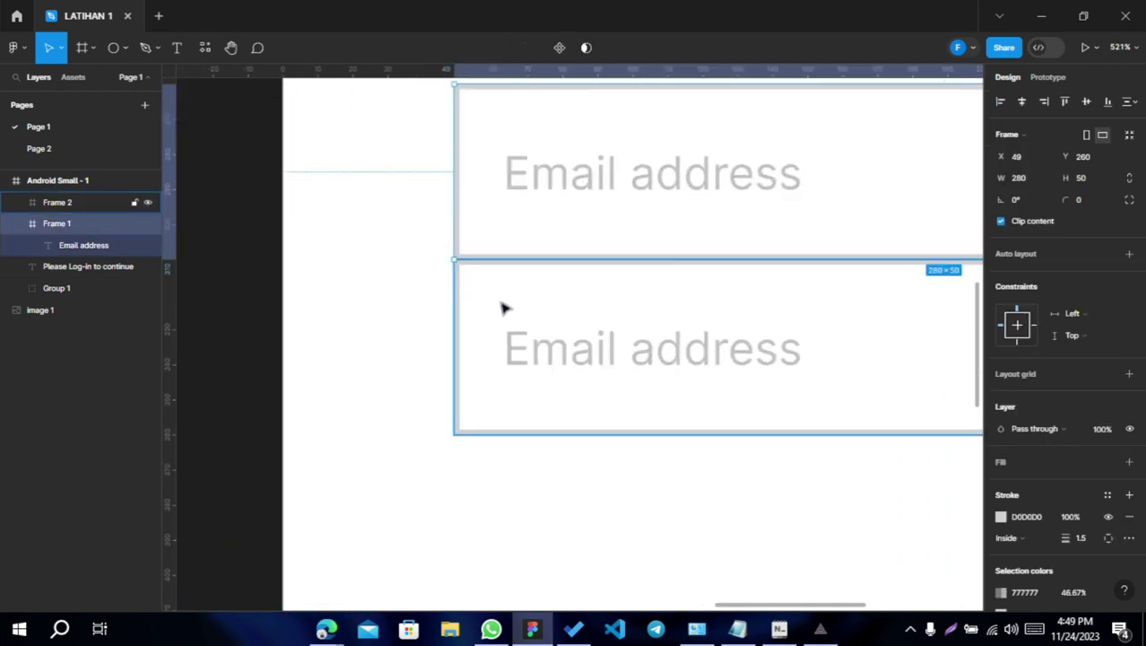
left_click(502, 308, "shift")
scroll(1059, 493, "down", 1)
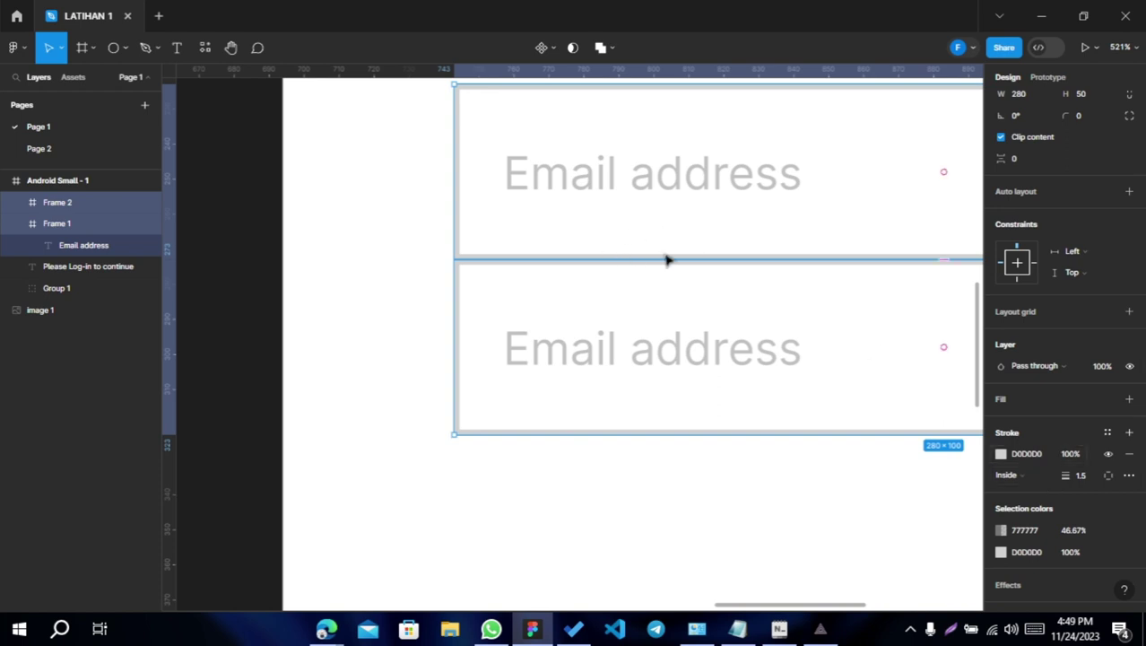
- Set both fields' stroke position to Outside and nudge the lower field down 1 px
left_click(1031, 475)
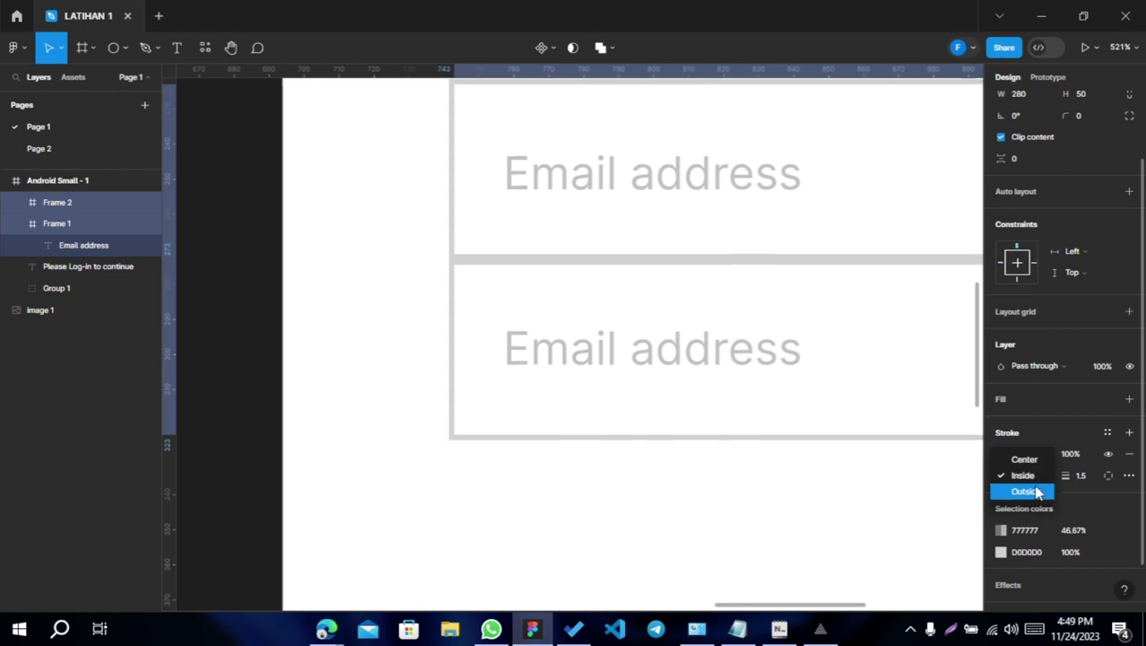
left_click(1037, 491)
left_click(621, 502)
left_click(527, 341)
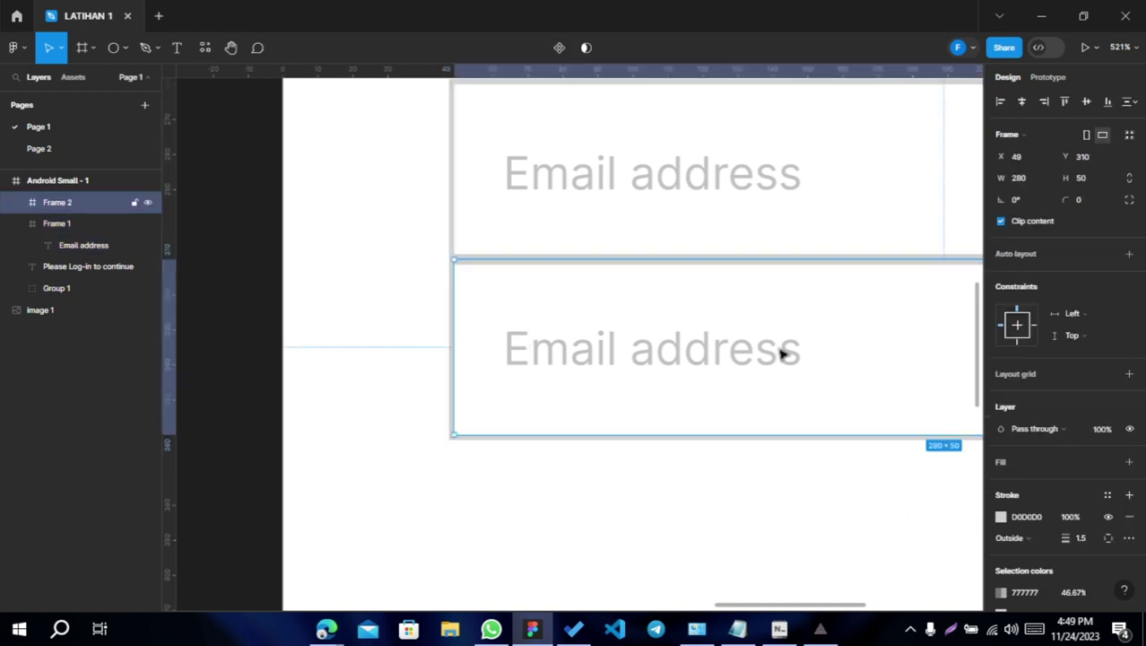
left_click(499, 180, "shift")
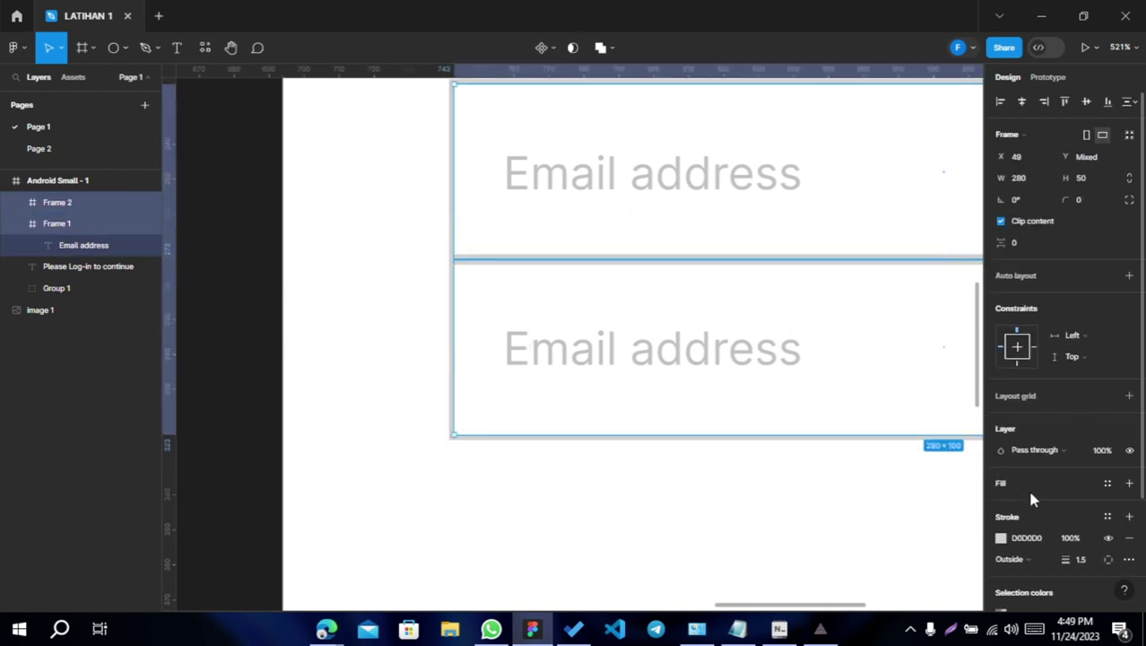
left_click(764, 413)
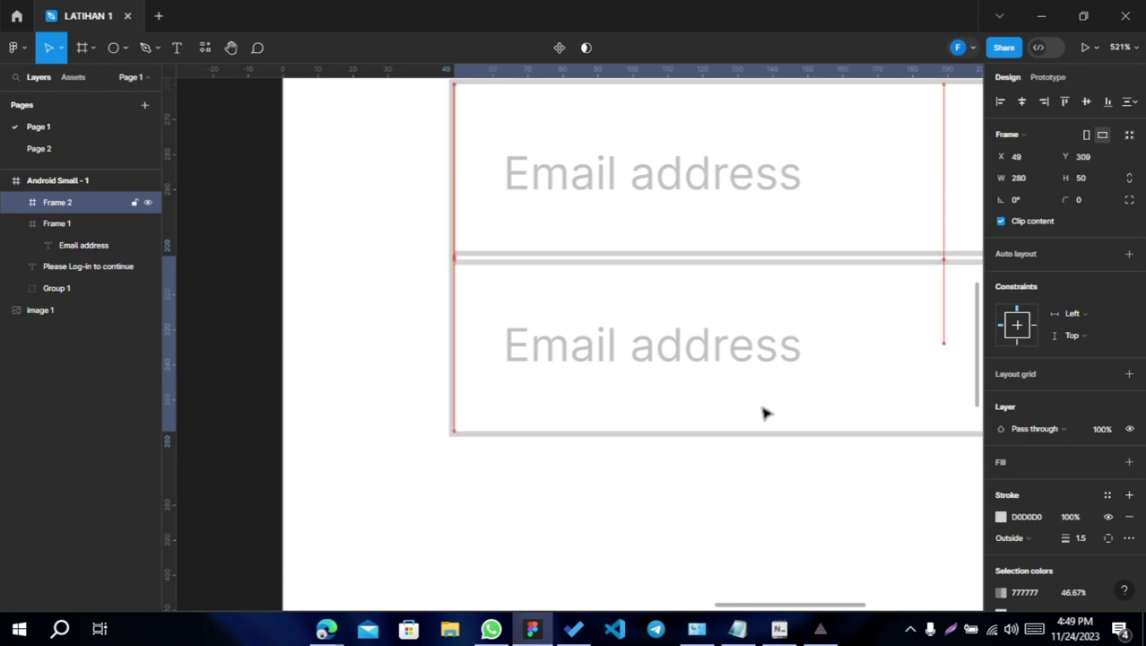
key("Down")
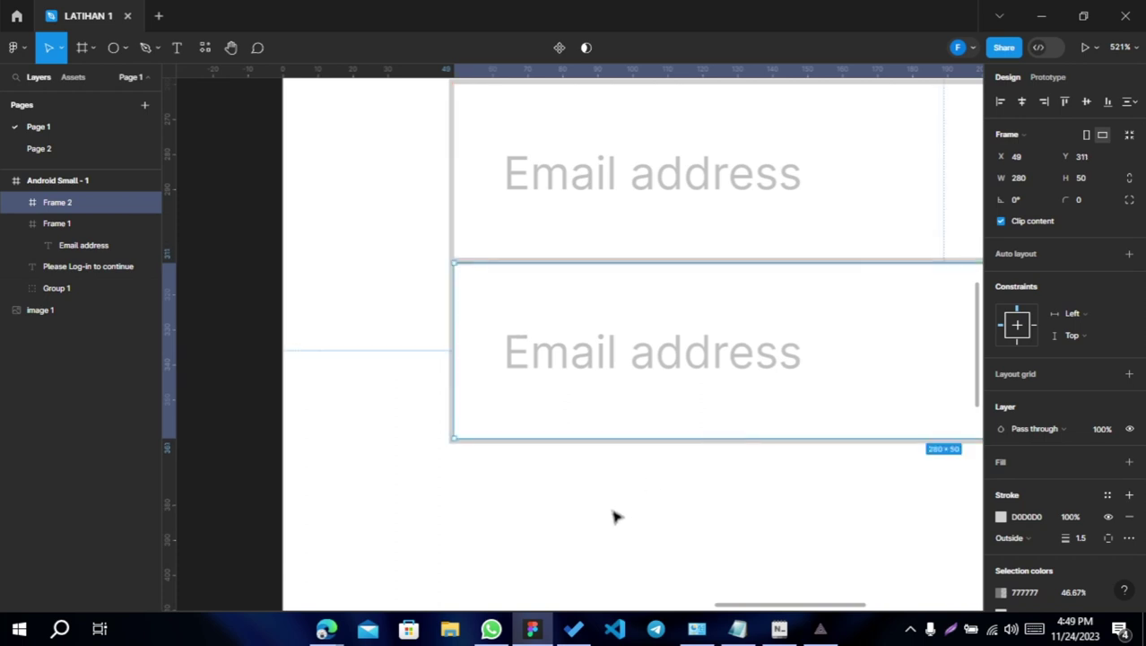
- Select both email fields and group them as Group 2
scroll(614, 515, "right", 3)
key("Escape")
scroll(425, 500, "down", 3, "ctrl")
scroll(639, 500, "down", 2, "ctrl")
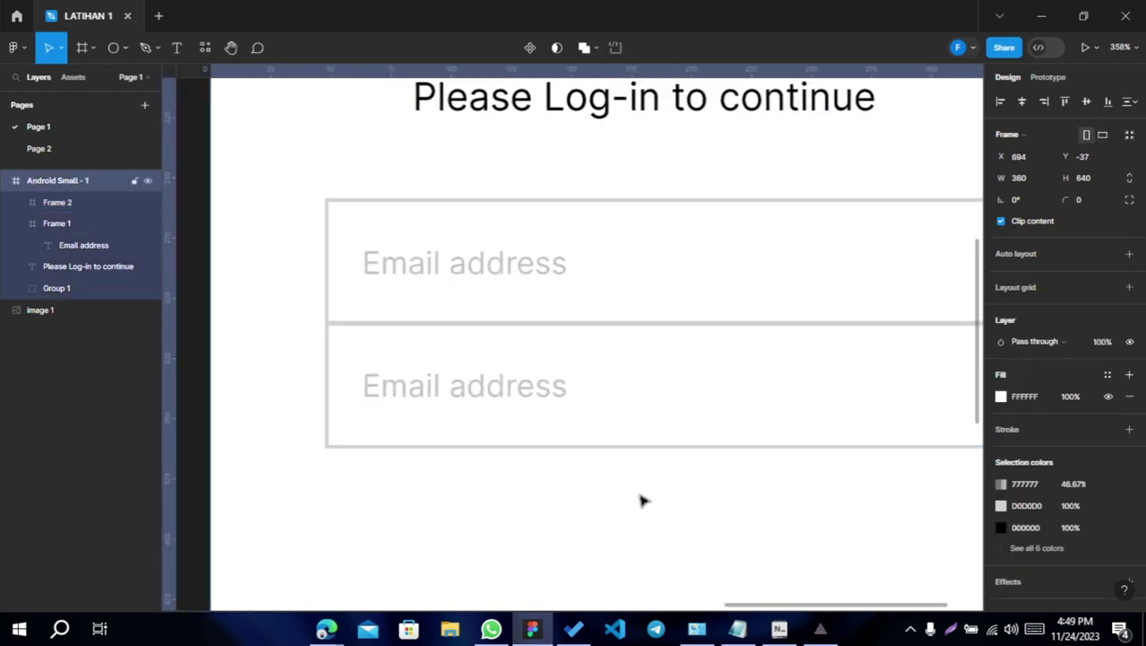
scroll(654, 494, "down", 2, "ctrl")
scroll(666, 546, "right", 2)
left_click_drag(665, 545, 567, 206)
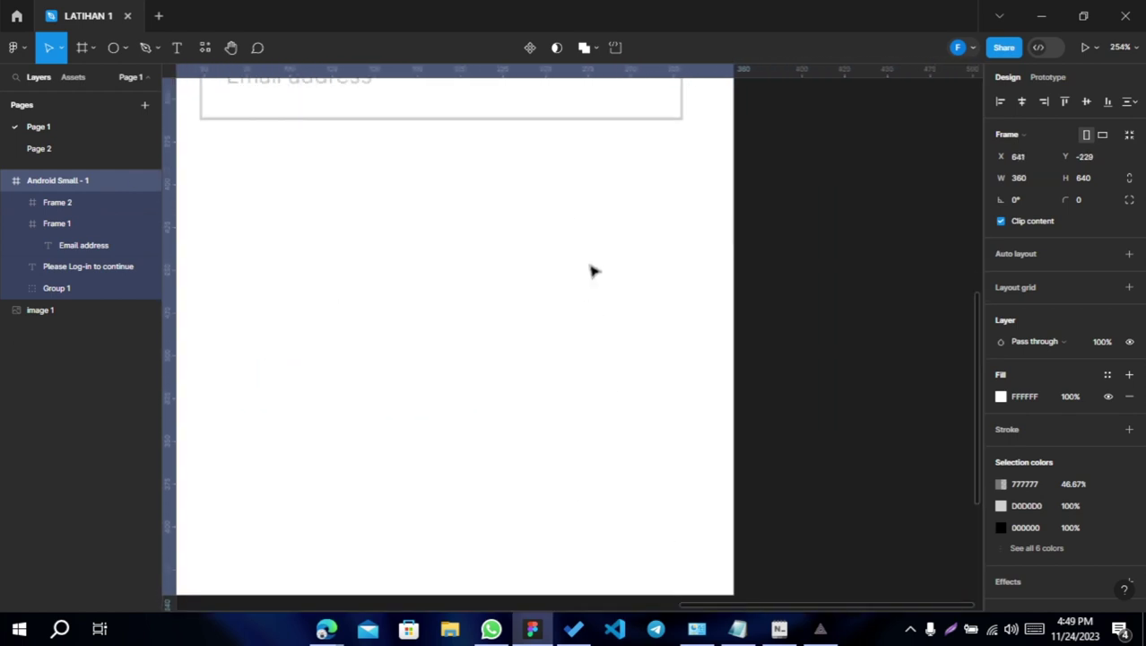
scroll(591, 269, "up", 5)
mouse_move(872, 355)
left_mouse_down()
mouse_move(704, 481)
mouse_move(682, 466)
left_mouse_up()
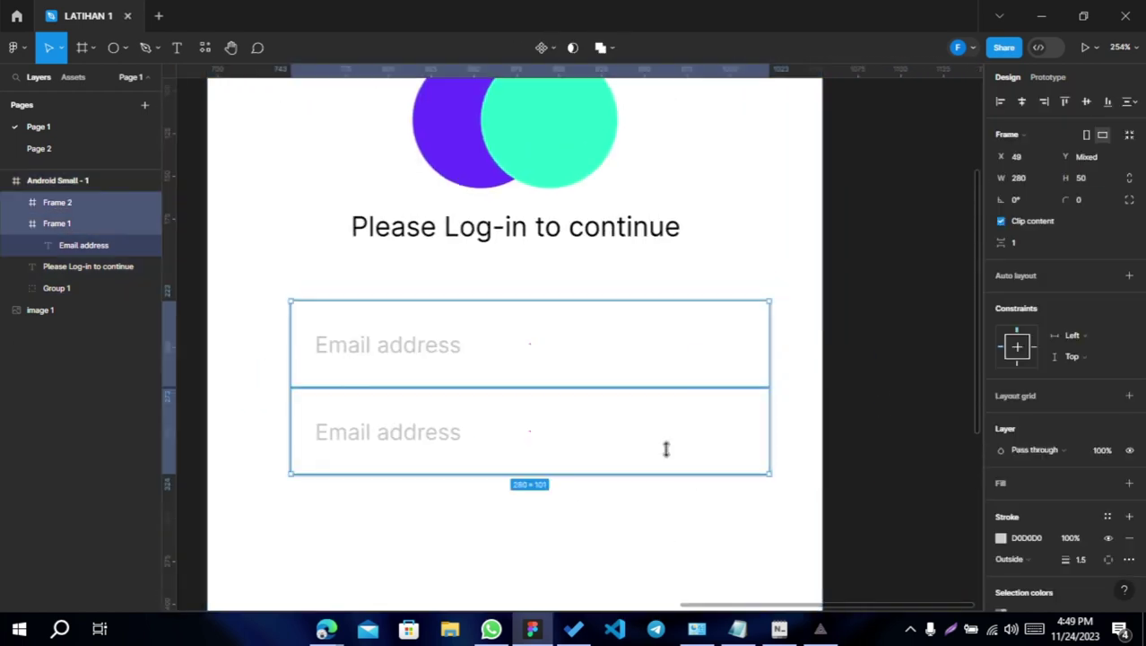
left_click(635, 413)
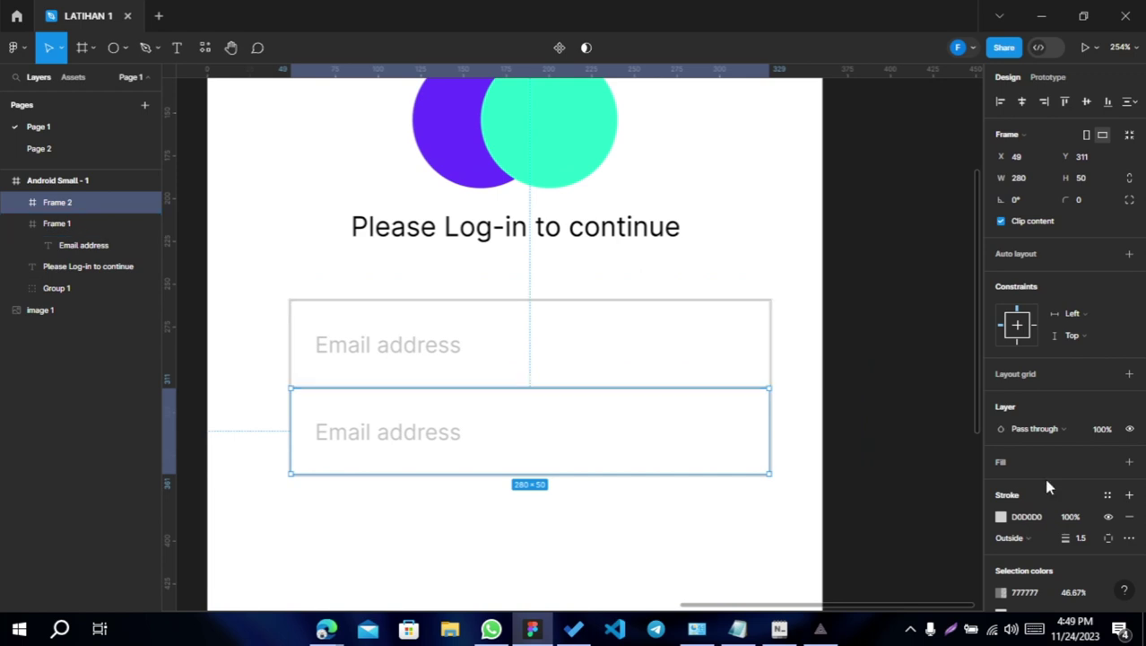
scroll(813, 300, "down", 2)
scroll(813, 299, "left", 2)
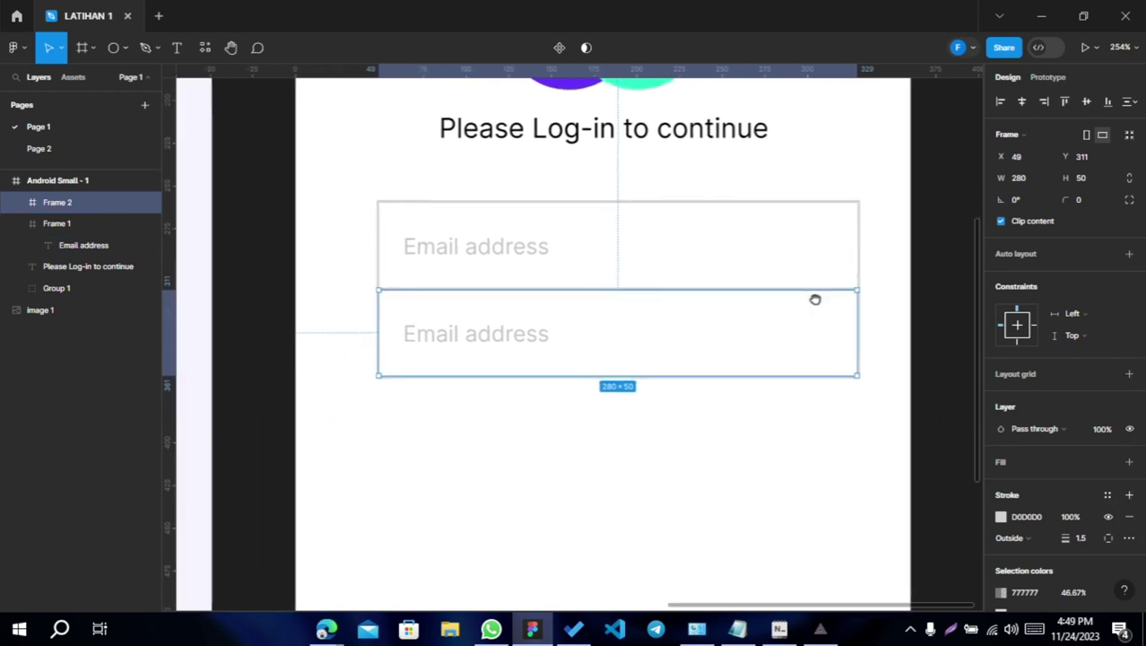
left_click(777, 248, "shift")
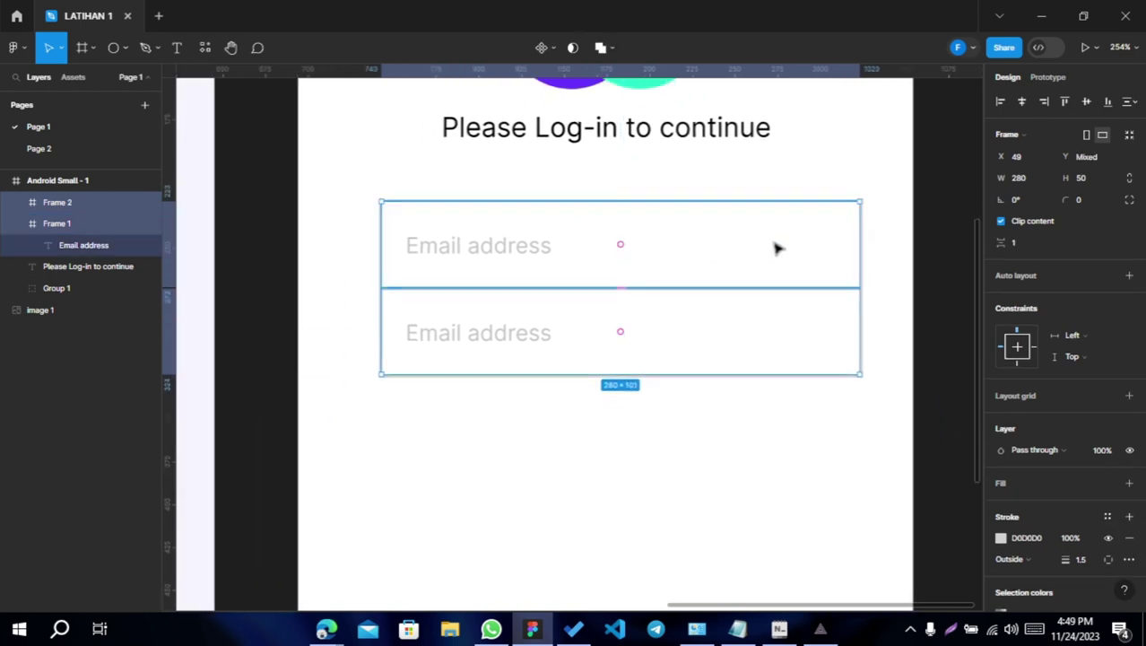
key("ctrl+g")
scroll(617, 494, "down", 1)
scroll(617, 494, "left", 3)
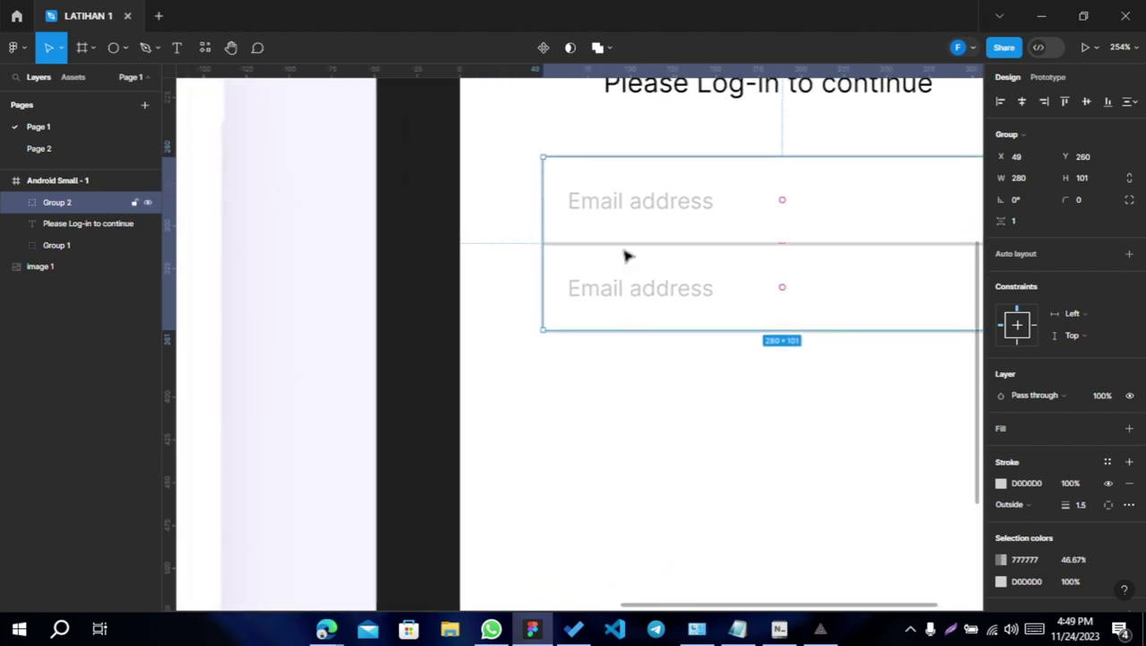
- Rewrite the lower field's placeholder text to read 'Password'
double_click(628, 297)
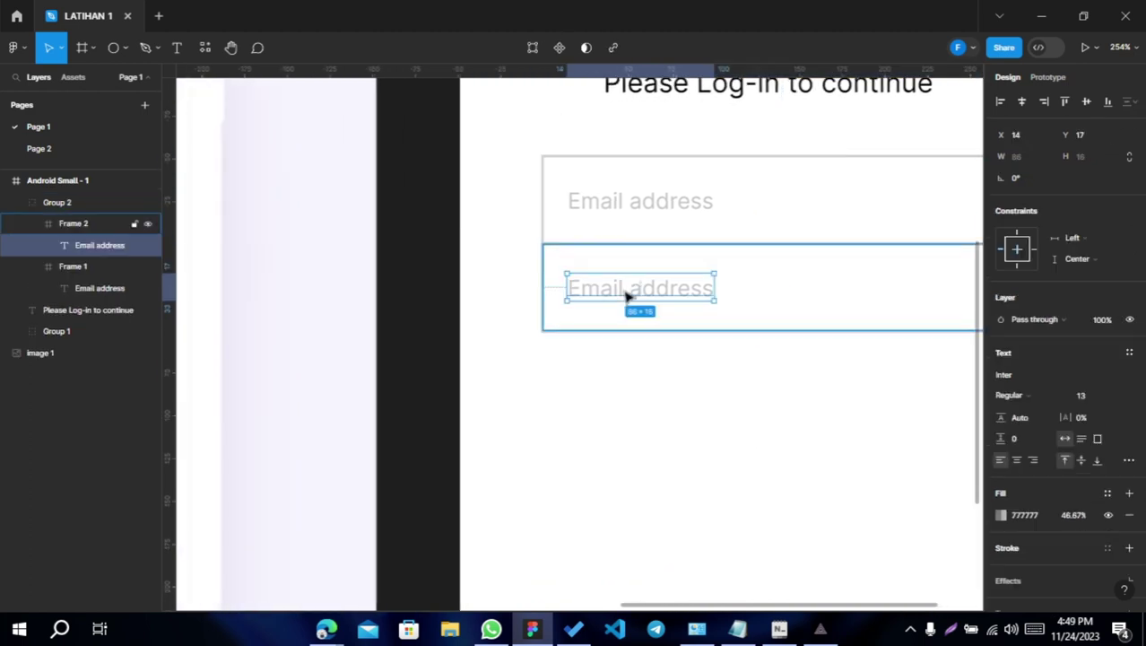
type("ad")
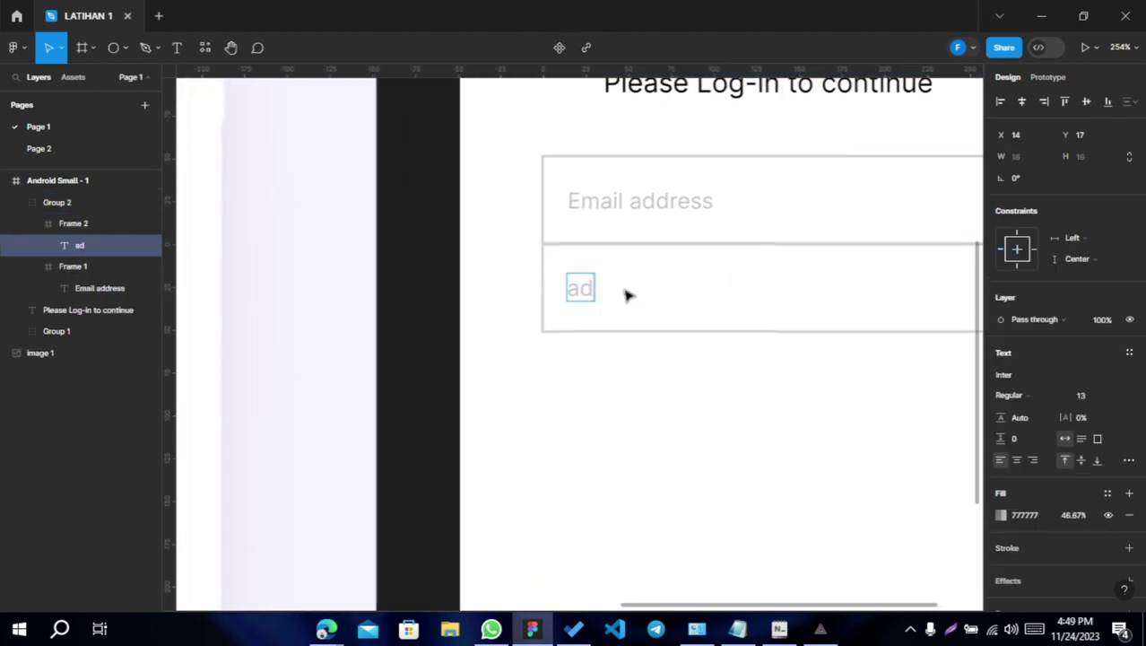
type("dress")
left_click(620, 439)
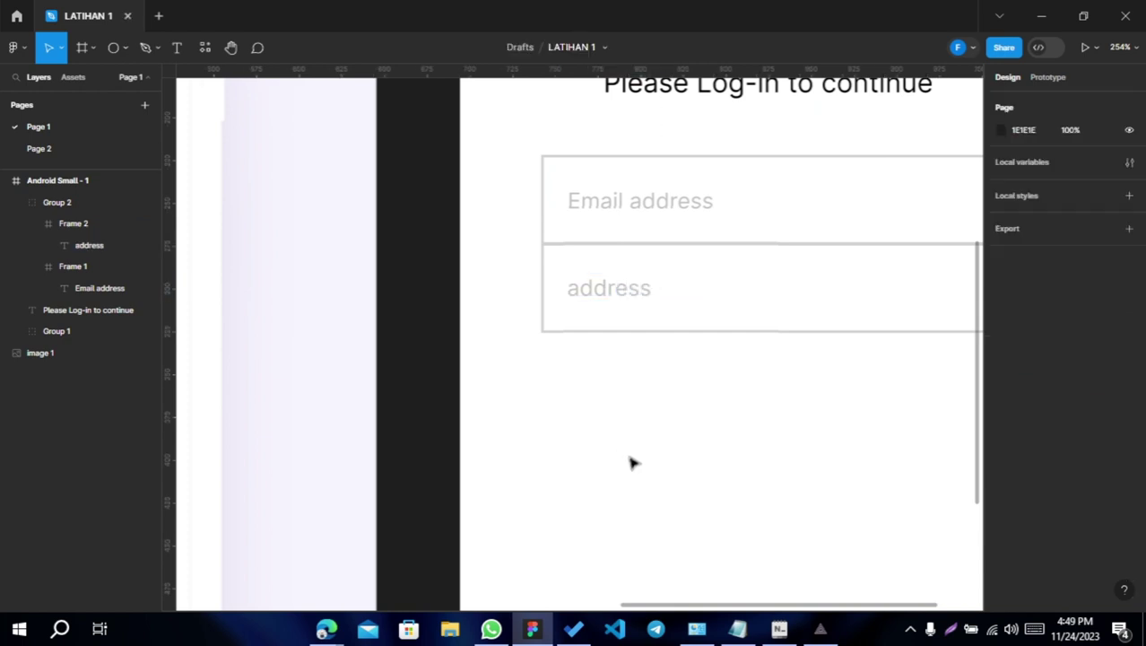
scroll(531, 494, "down", 2)
scroll(532, 493, "down", 2)
left_click_drag(532, 492, 661, 449)
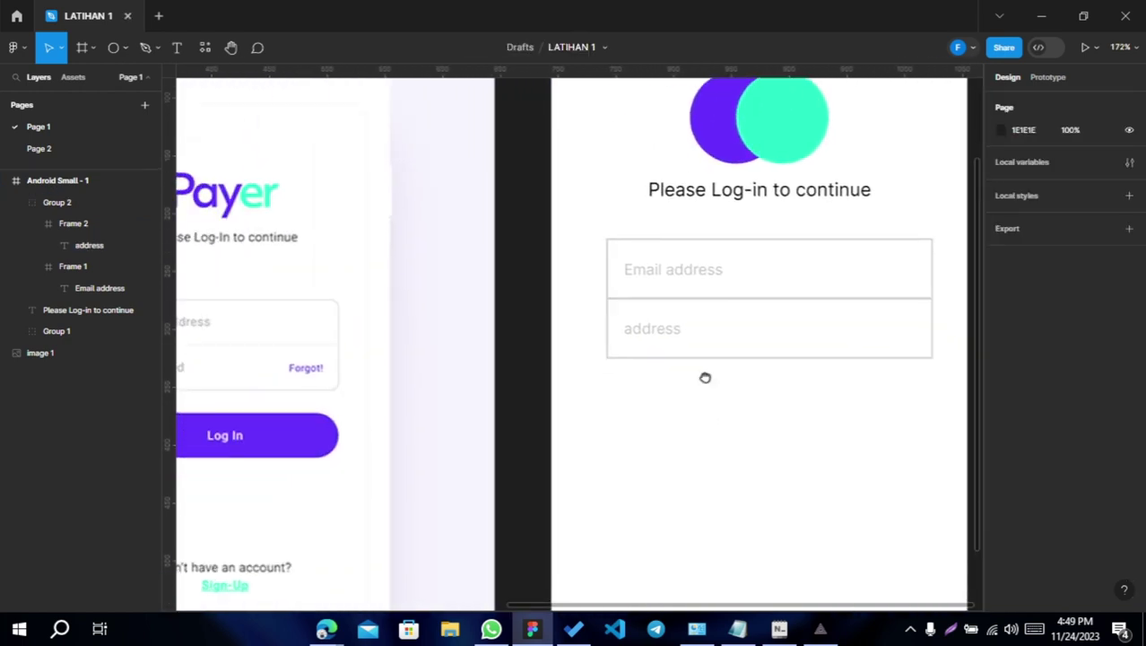
left_click_drag(703, 376, 818, 340)
double_click(767, 296)
left_click(766, 295)
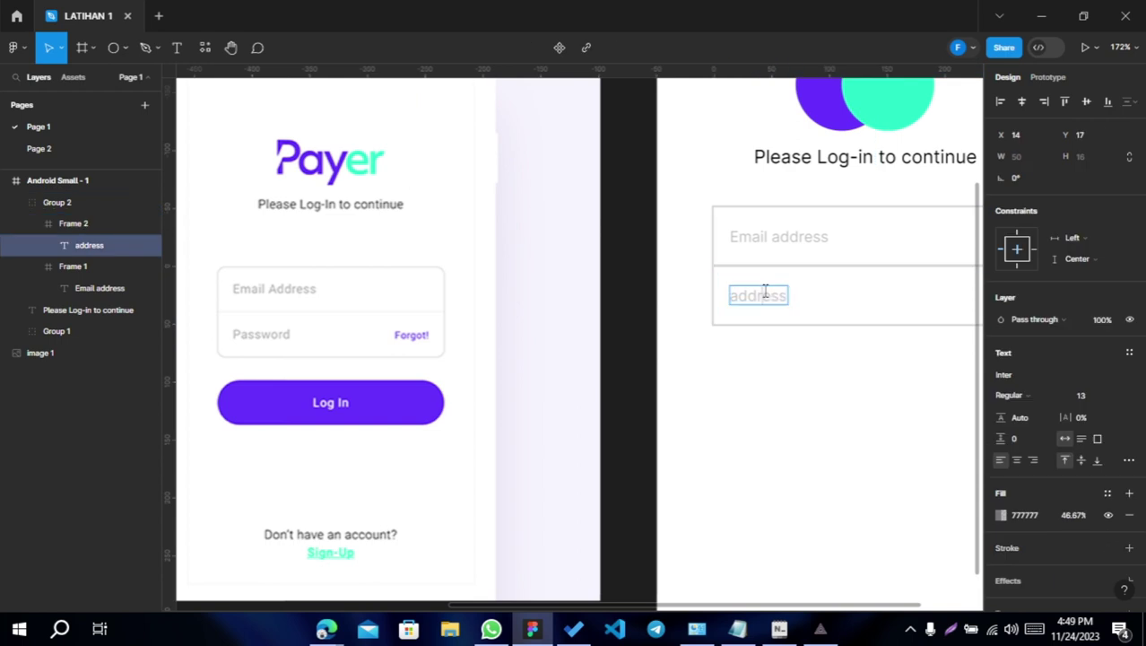
double_click(765, 290)
type("Passwor")
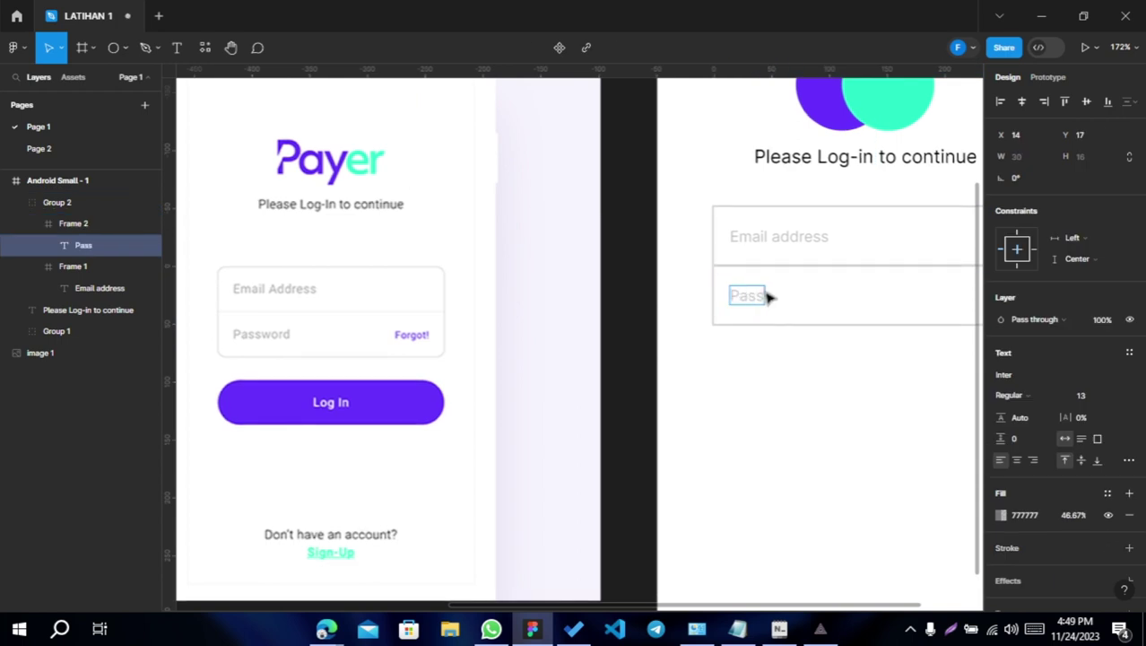
key("Escape")
key("Escape")
- Duplicate the Password text and rename the copy to 'Forgot'
scroll(699, 438, "down", 2)
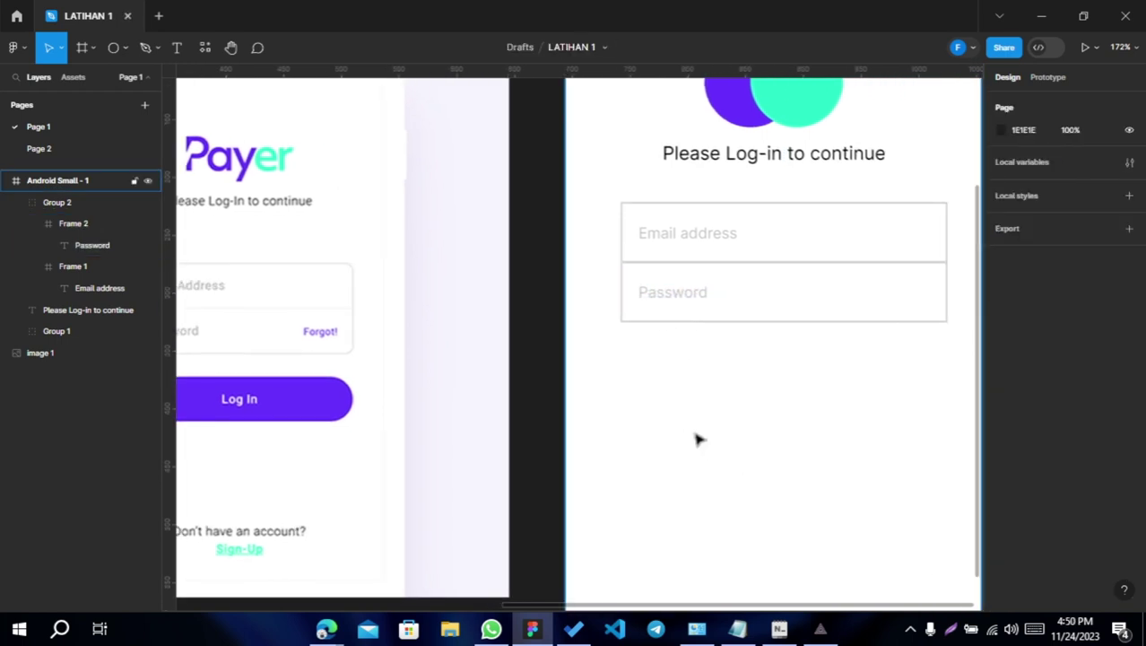
left_click(688, 321)
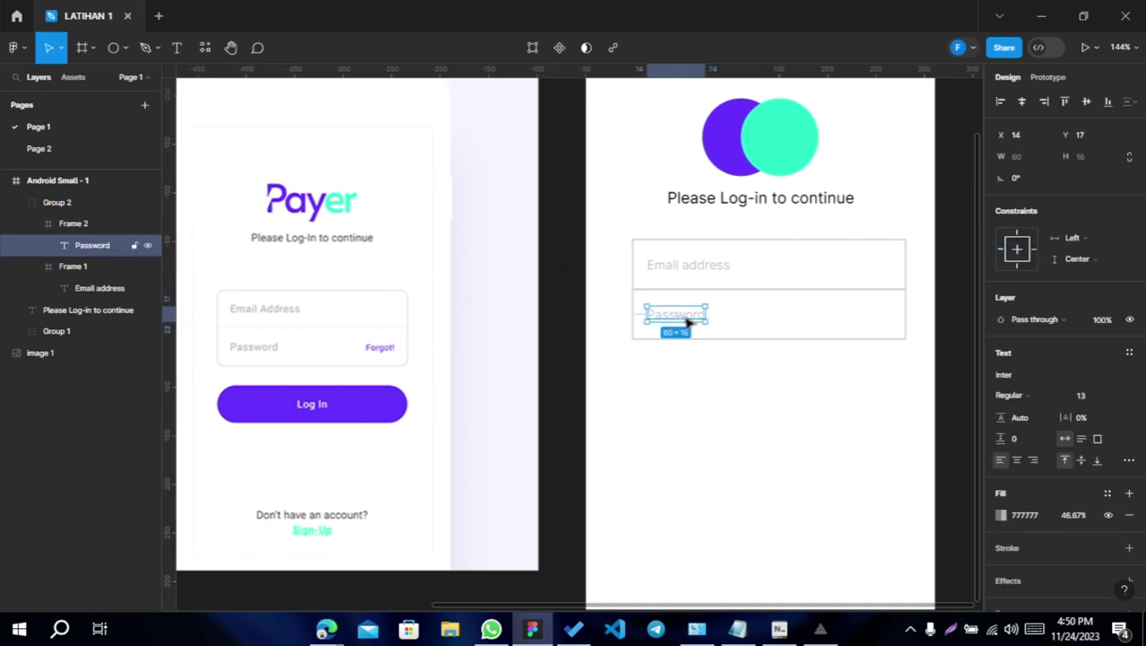
key("ctrl+d")
left_click_drag(681, 321, 861, 328)
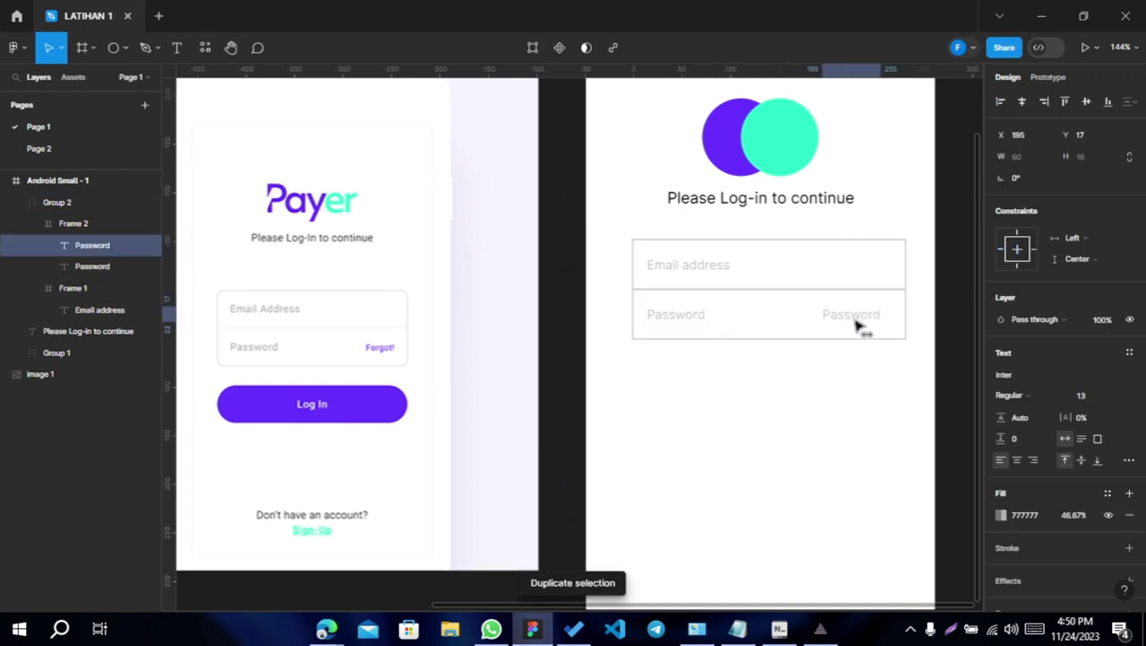
key("Return")
type("F")
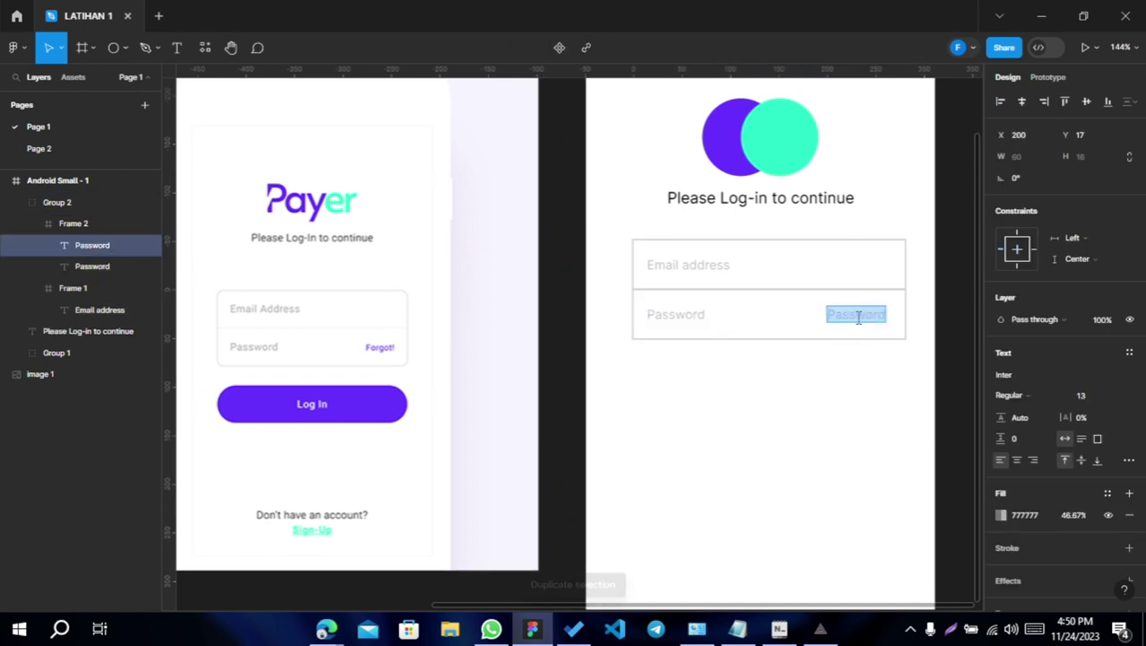
type("orgot")
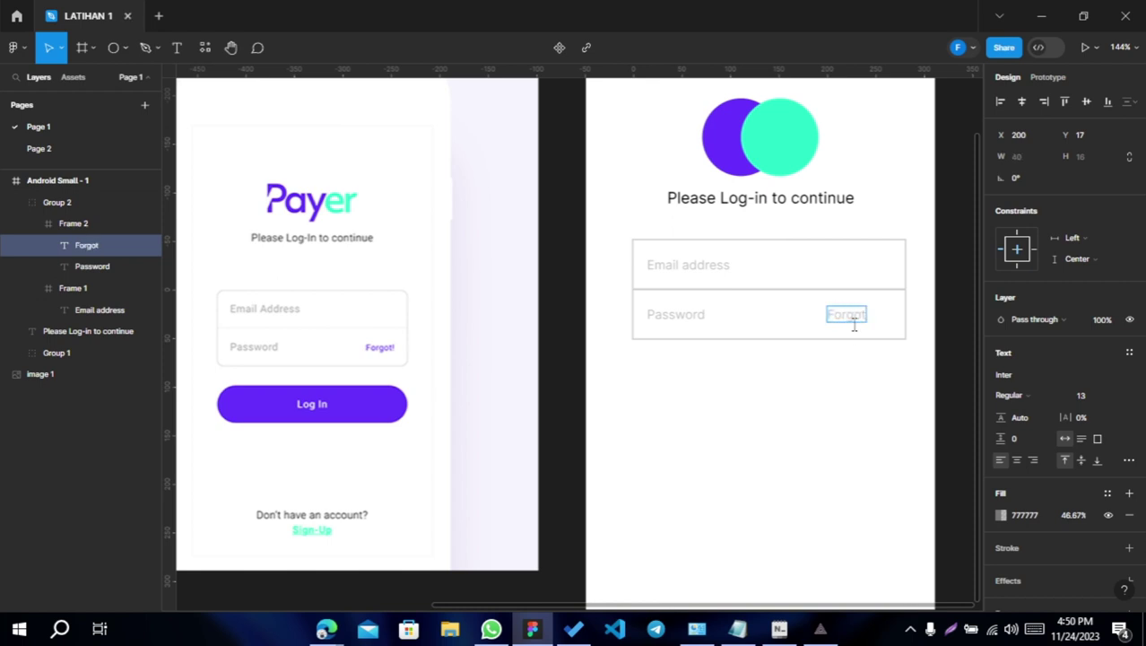
key("Escape")
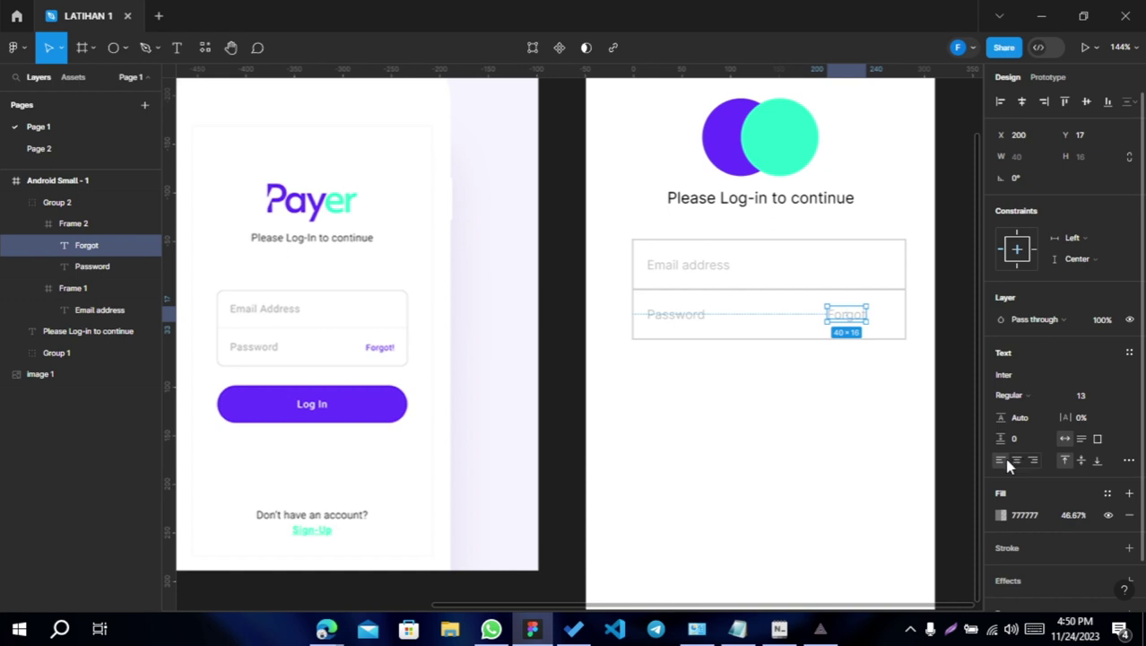
- Right-align the Forgot label and move it to the password field's right end
left_click(1032, 461)
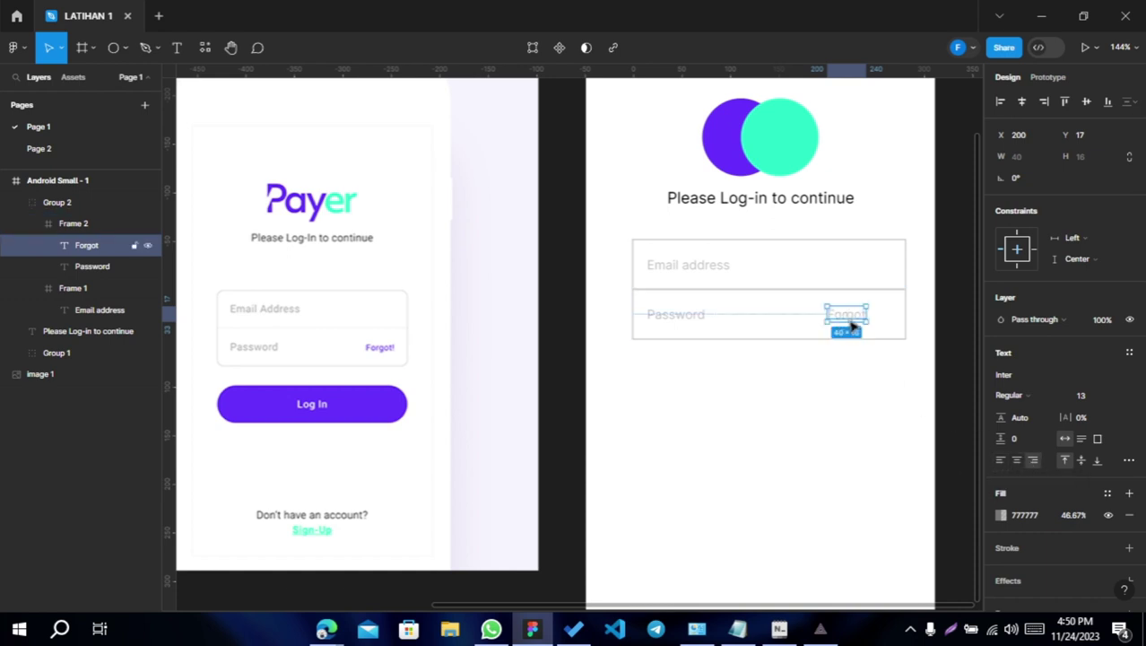
left_click_drag(844, 324, 879, 327)
left_click(655, 319)
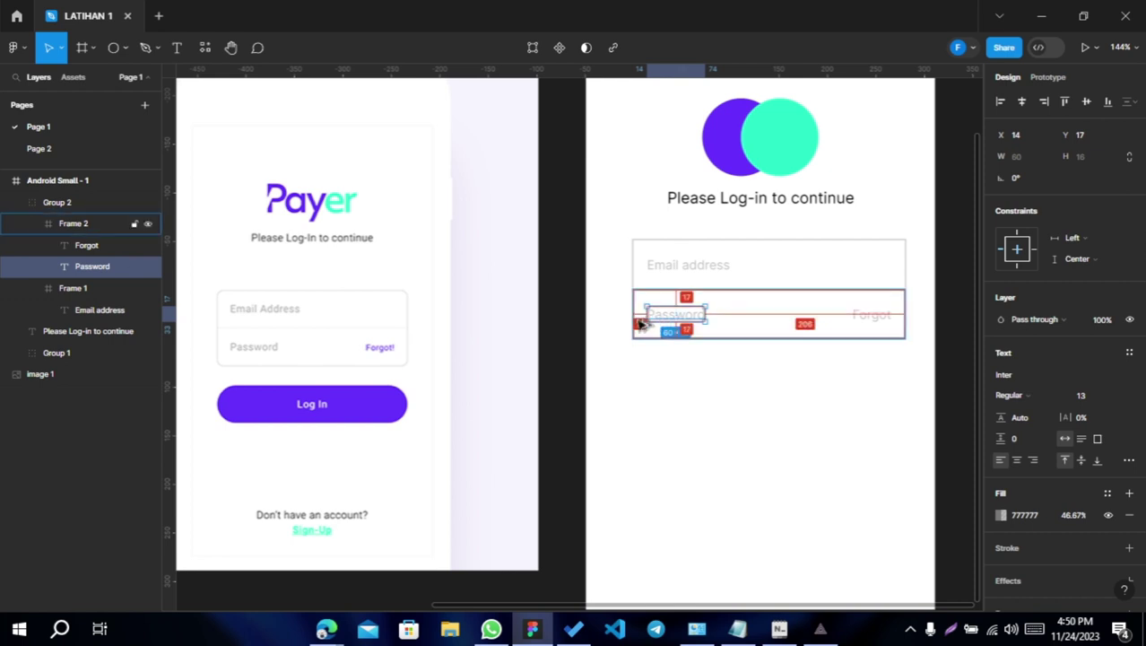
left_click(864, 319)
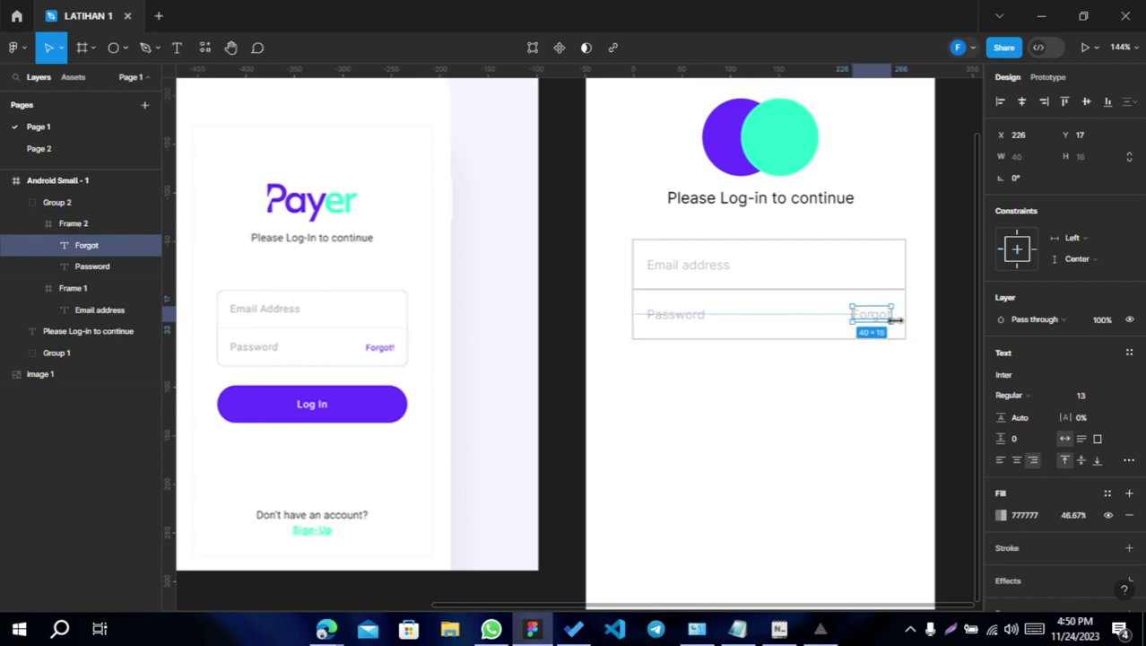
- Give the Forgot label 100% opacity and purple #6633FF sampled from the Log In button
left_click(1073, 515)
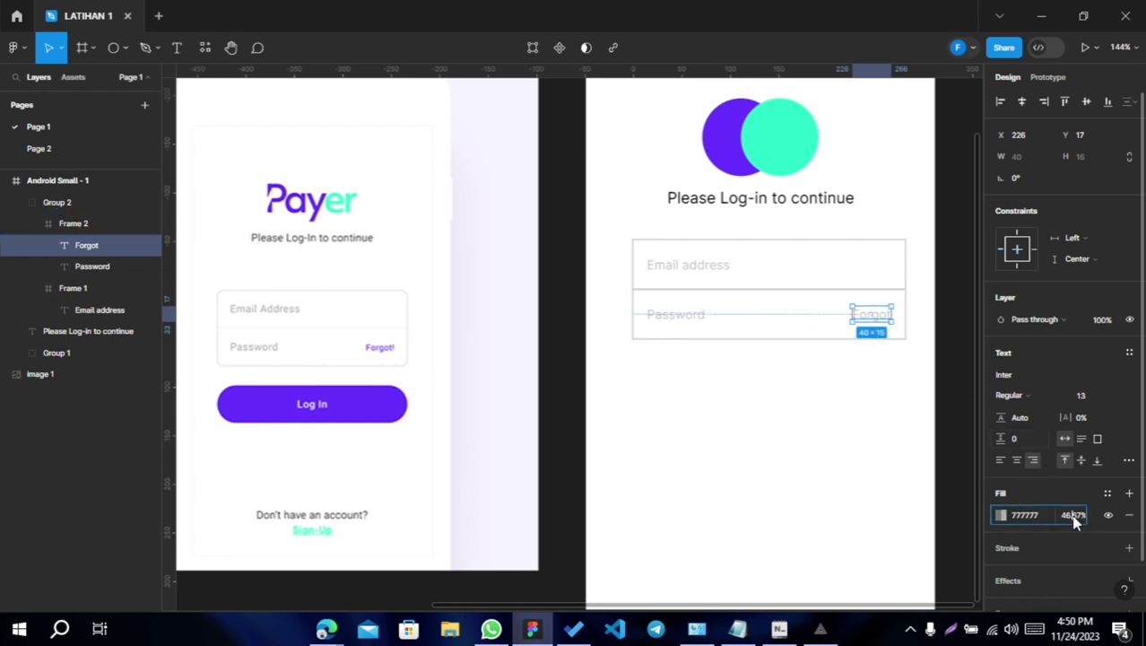
type("100")
key("Return")
left_click(1001, 515)
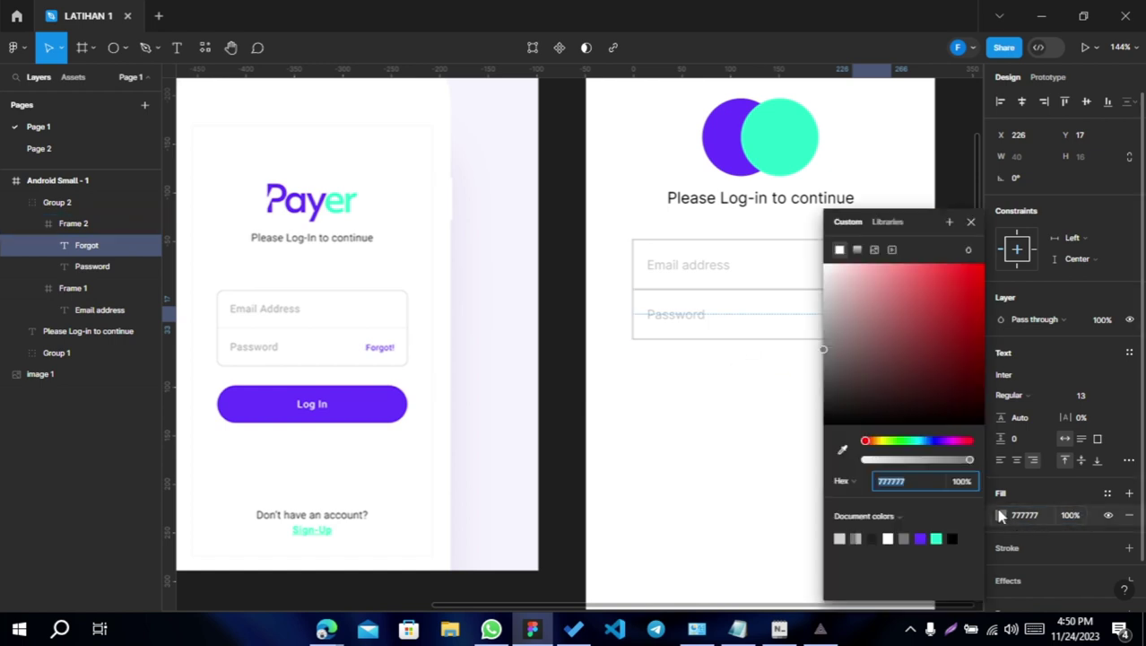
left_click(842, 450)
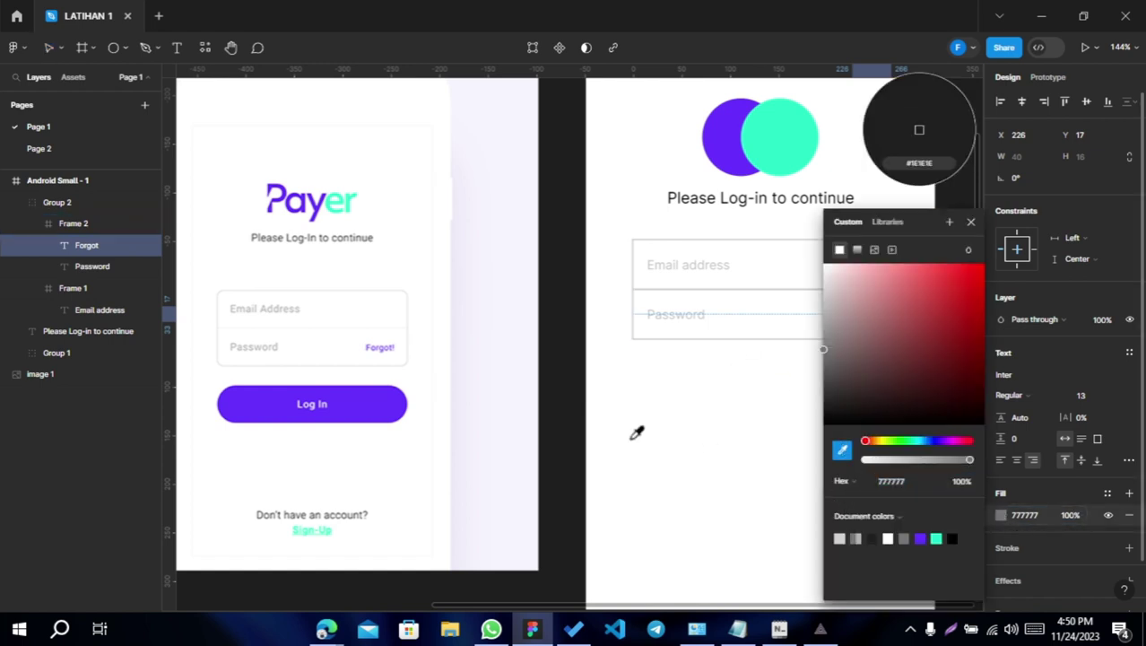
left_click(384, 400)
key("Escape")
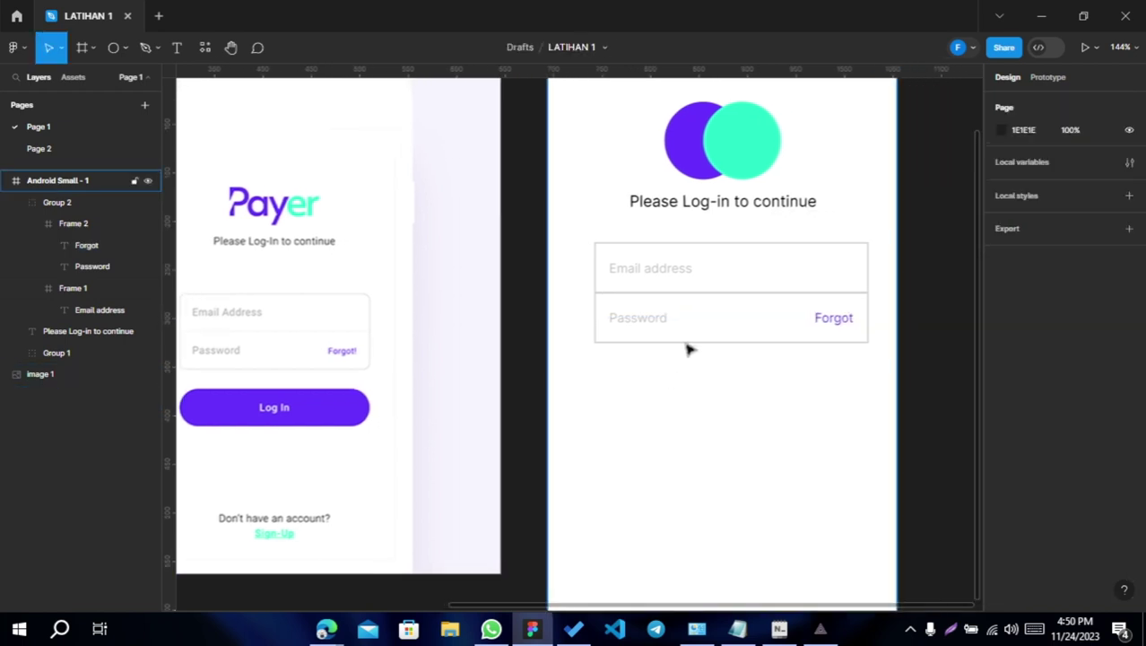
- Change the label text to 'Forgot!' in Medium weight
double_click(843, 325)
key("Right")
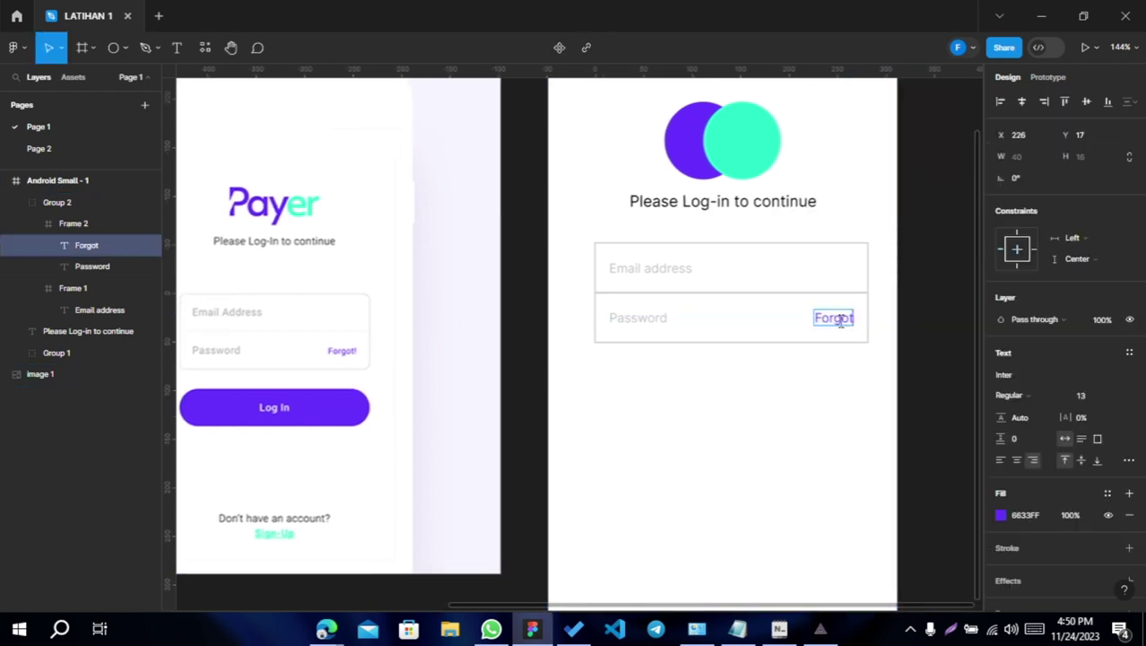
type("!")
key("Escape")
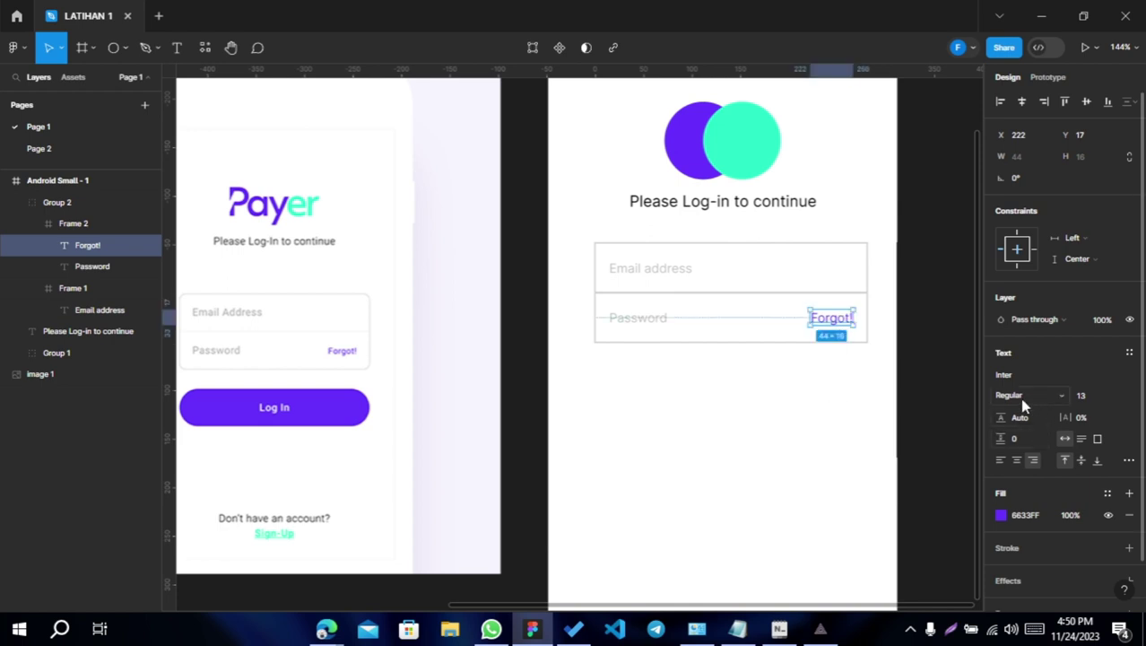
left_click(1022, 395)
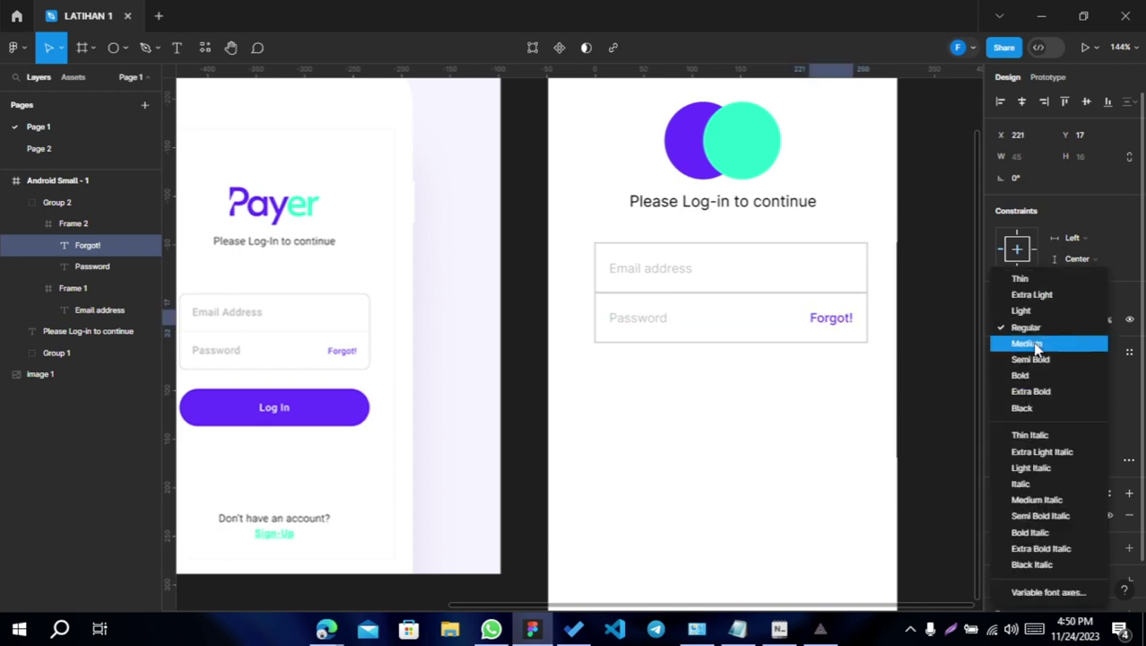
left_click(1027, 344)
left_click(716, 384)
scroll(722, 422, "up", 1)
left_click(722, 345)
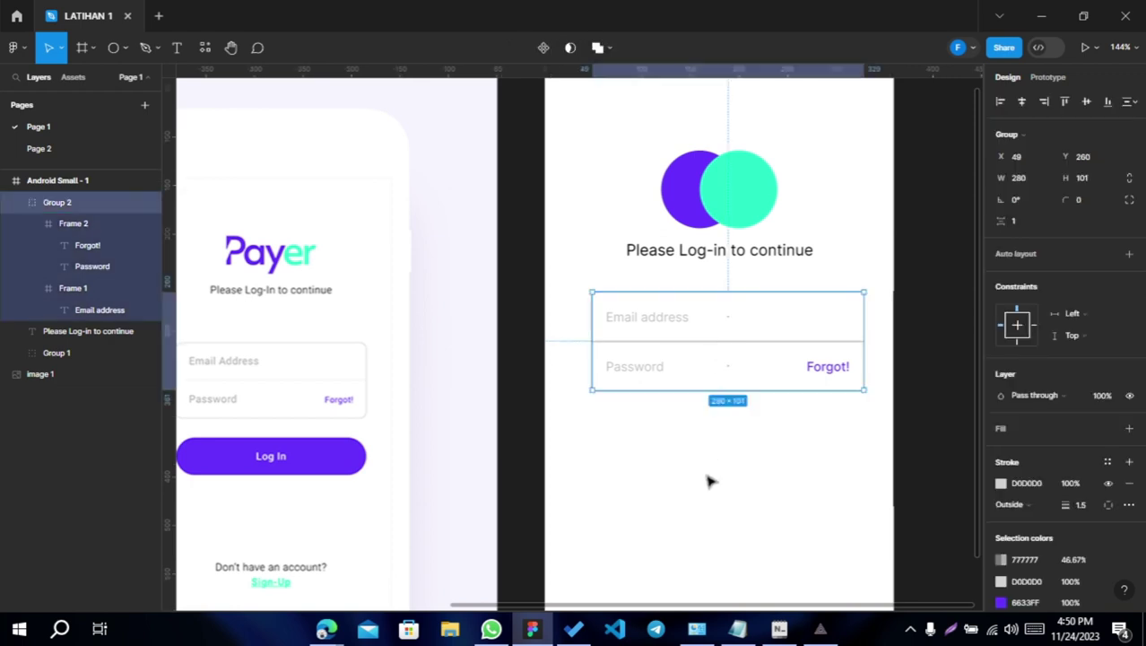
left_click(708, 481)
scroll(710, 404, "down", 3)
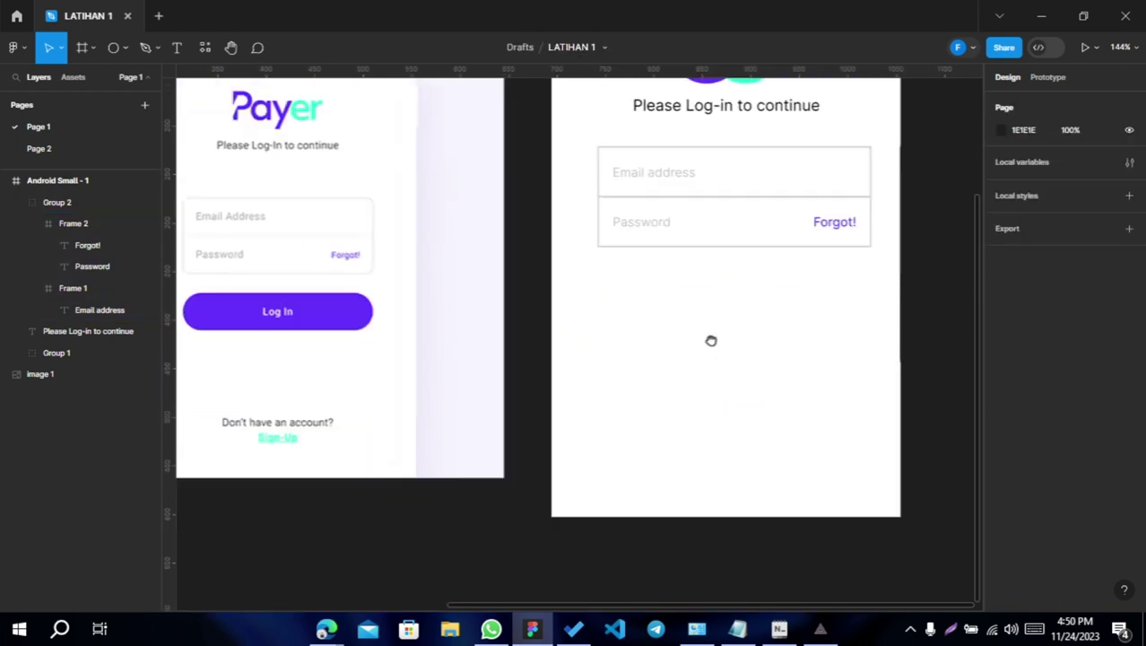
- Draw a frame below the login fields and centre it and Group 2 horizontally
left_click(82, 49)
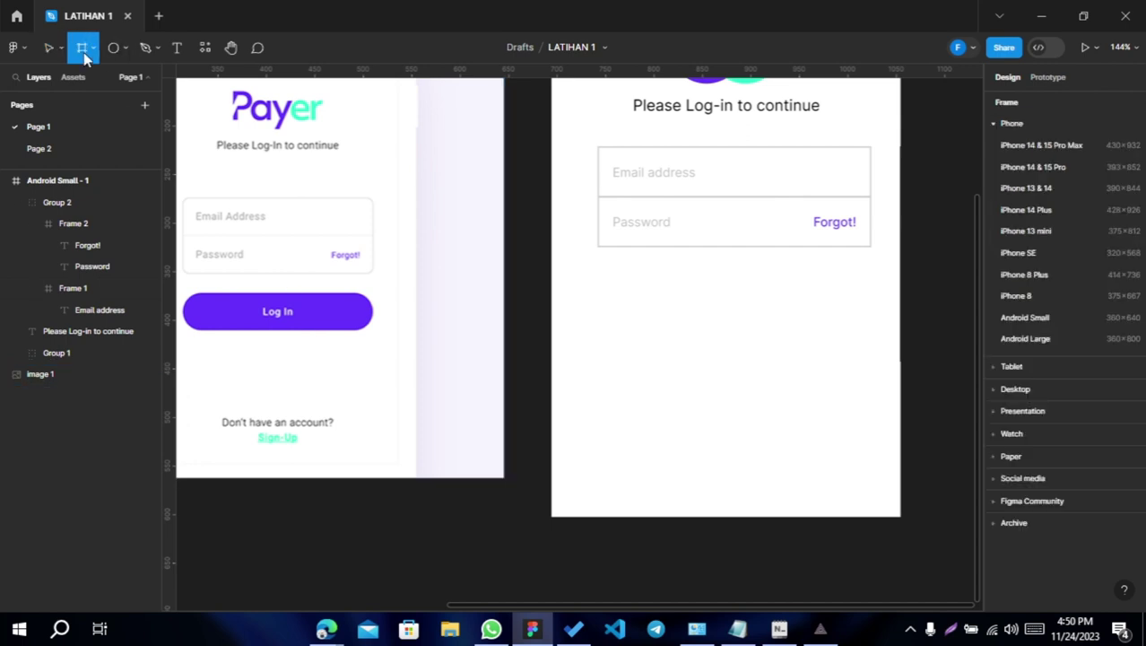
scroll(728, 412, "right", 2)
scroll(728, 412, "up", 1)
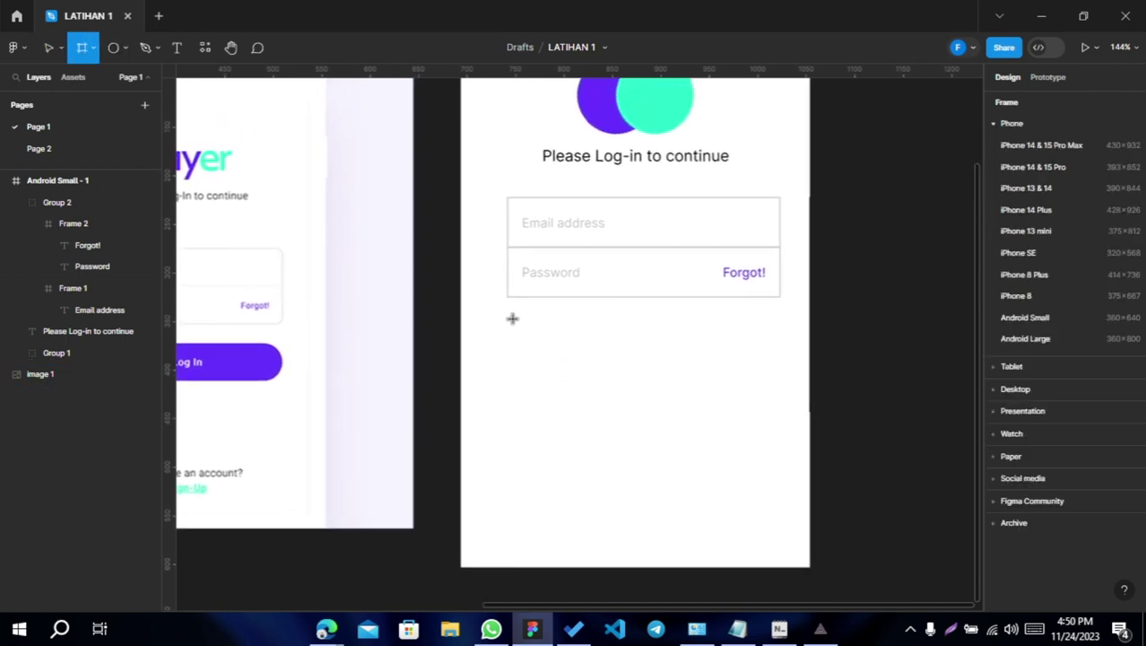
left_click_drag(507, 327, 780, 379)
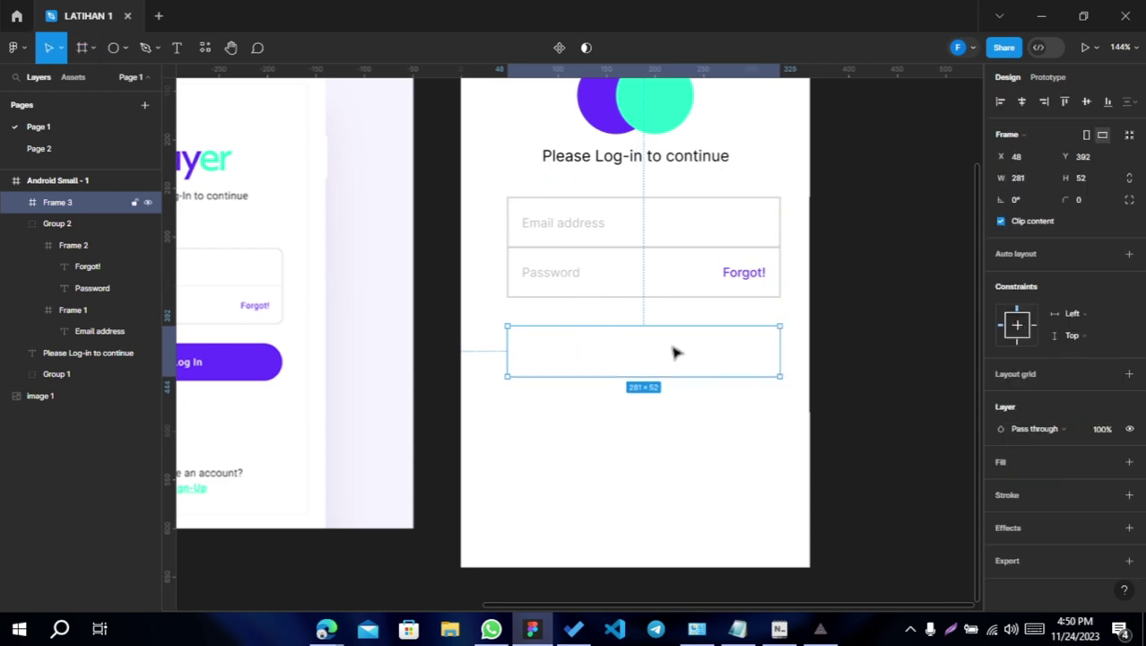
left_click(603, 272)
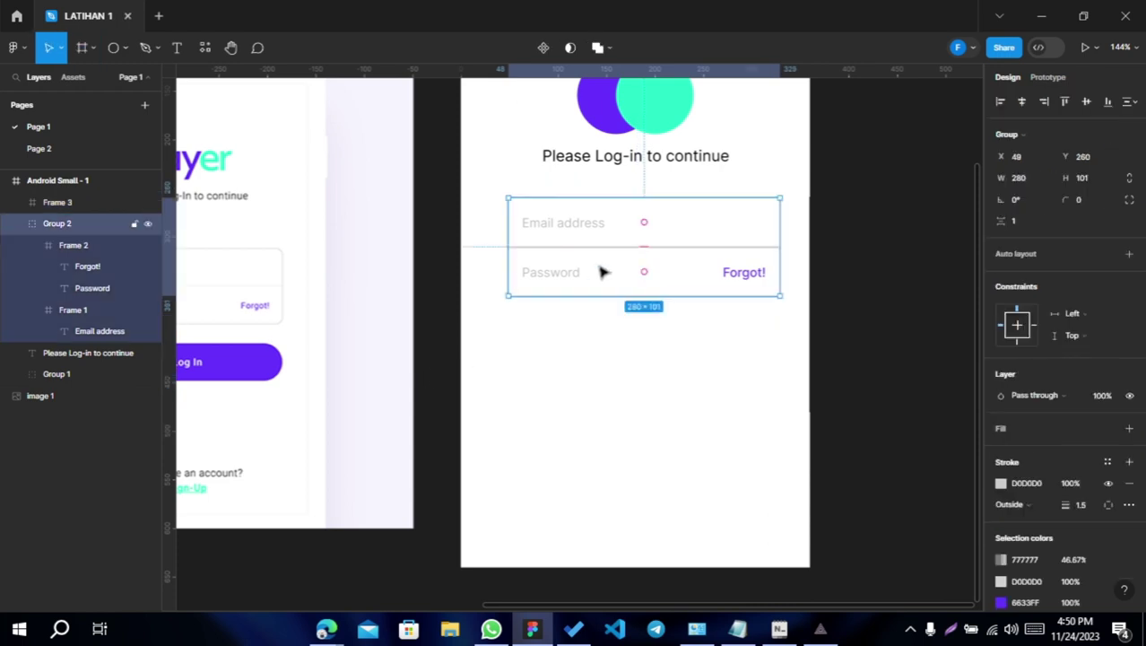
left_click(1022, 102)
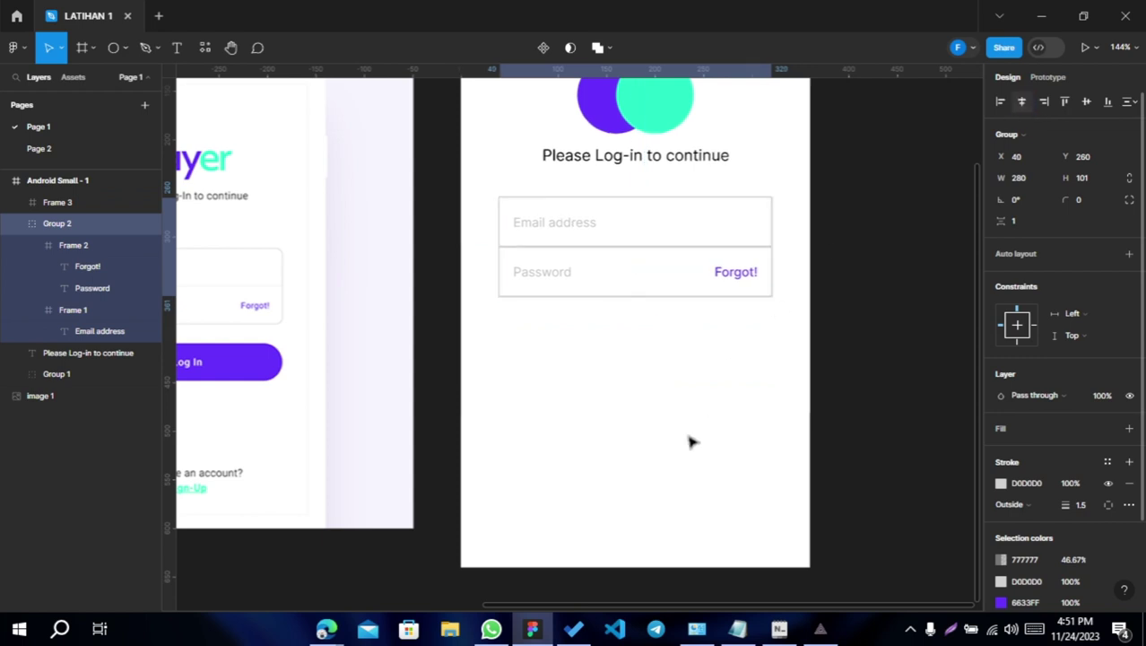
left_click(634, 361)
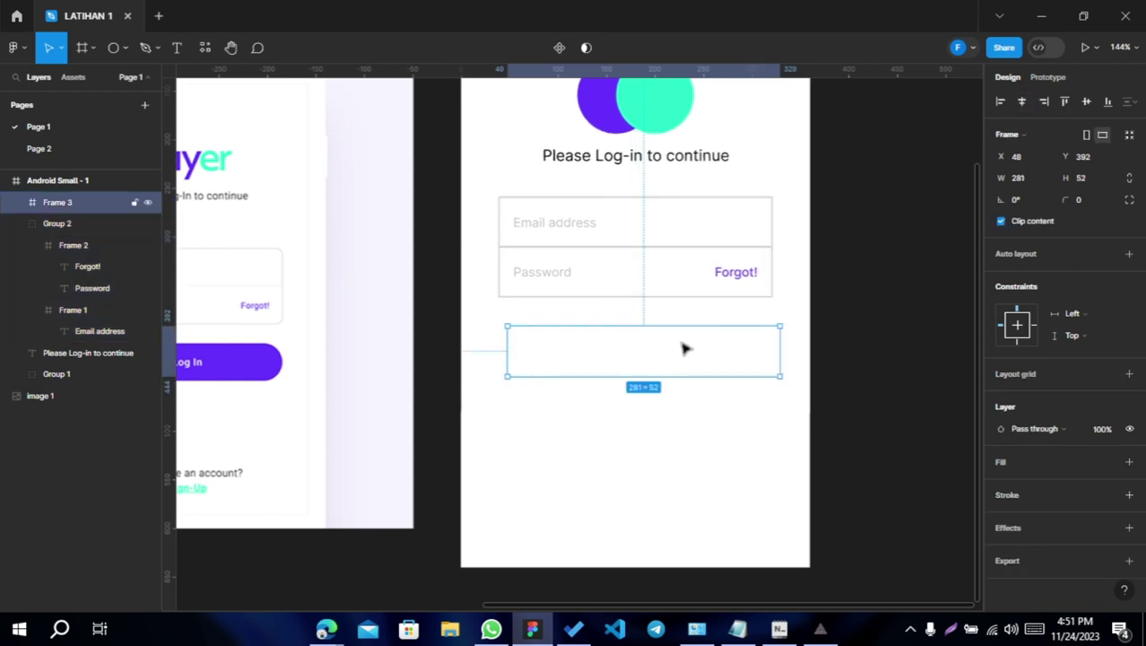
left_click(1023, 101)
- Size the new Frame 3 to 280 × 50
key("Down")
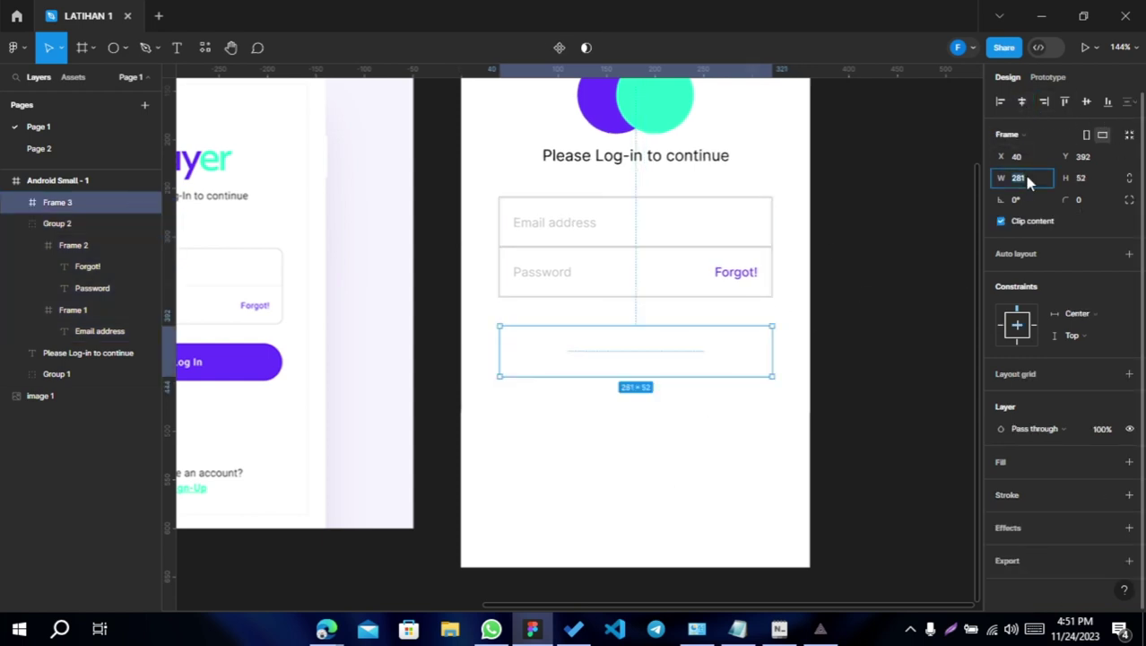
key("Tab")
type("6")
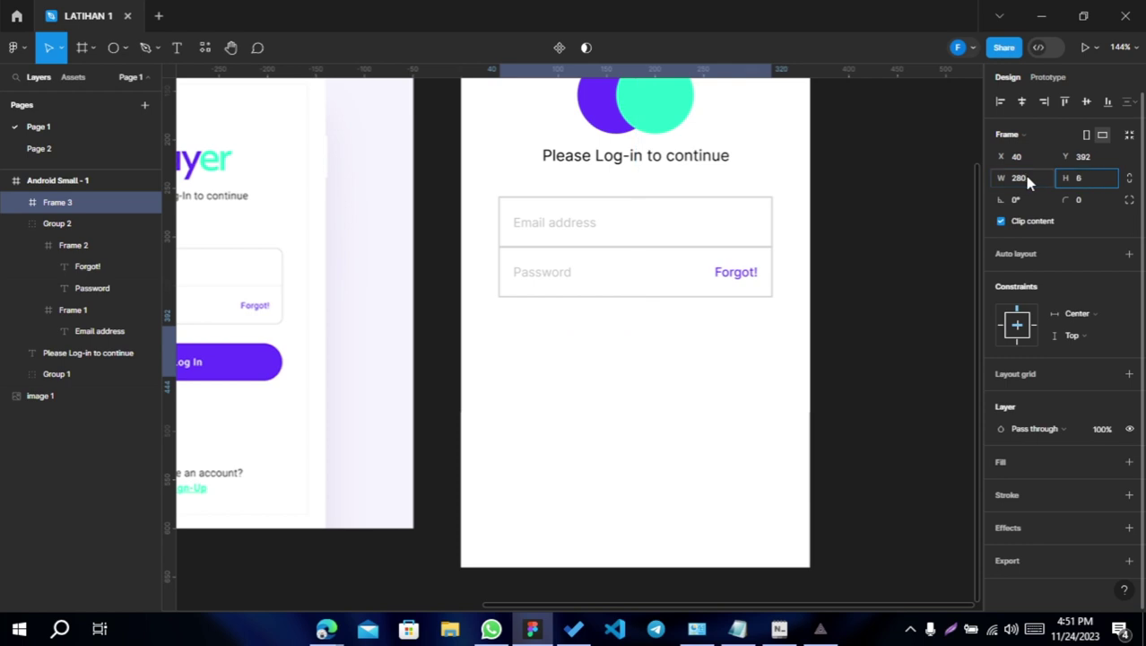
key("Return")
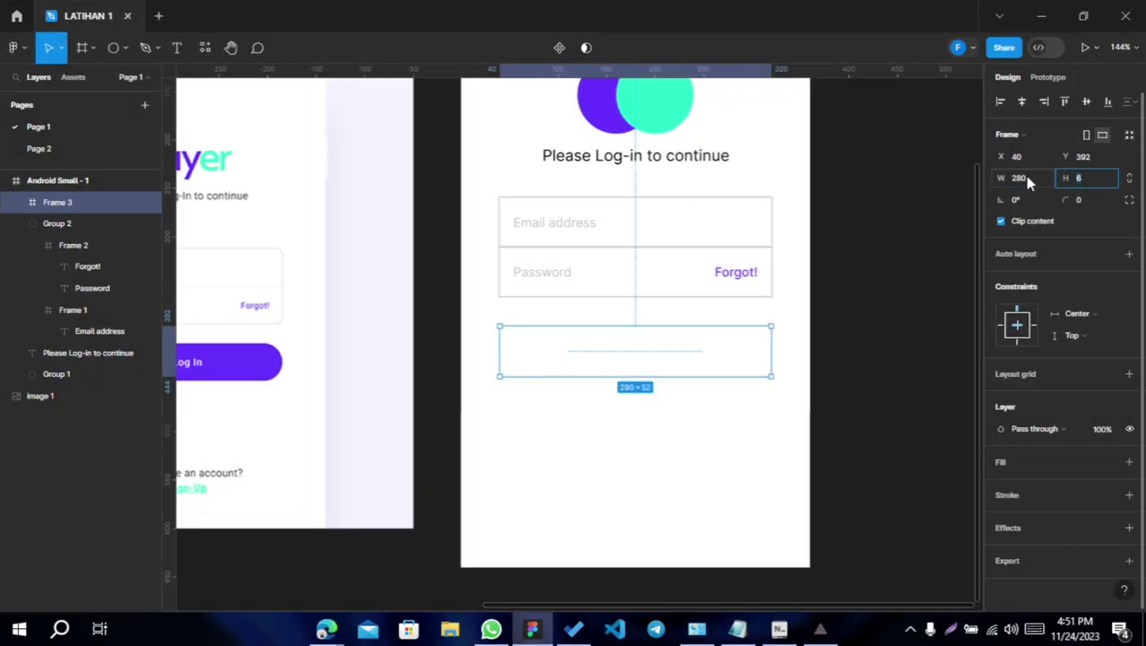
type("50")
key("Return")
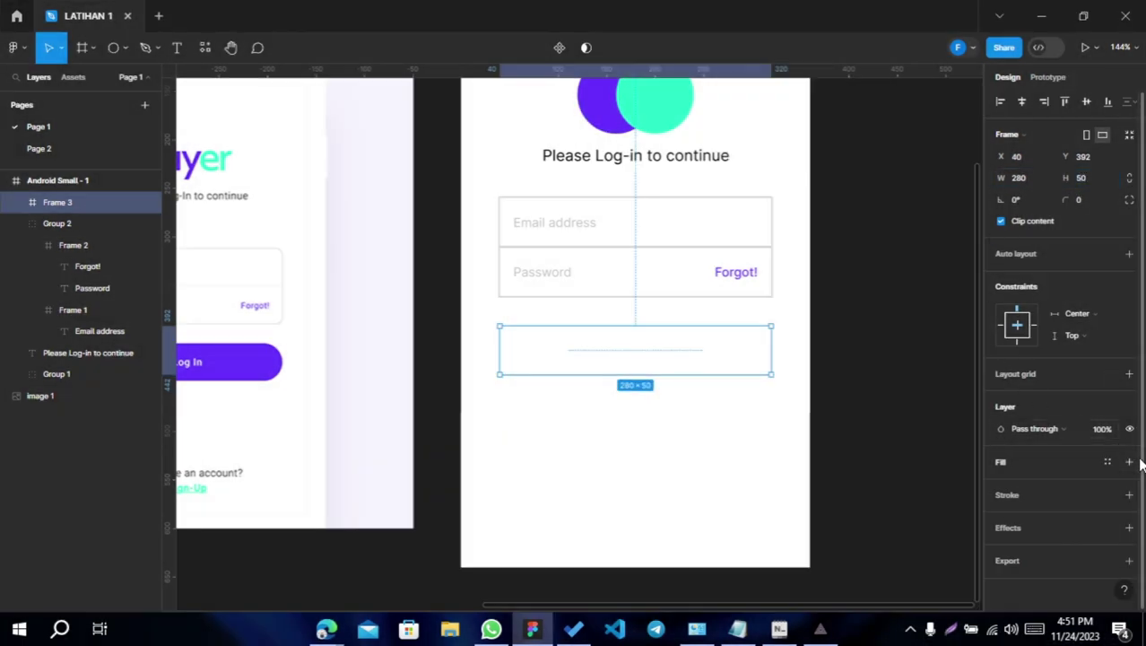
- Fill Frame 3 with purple #6633FF sampled from the Log In button
left_click(1129, 461)
left_click(1000, 482)
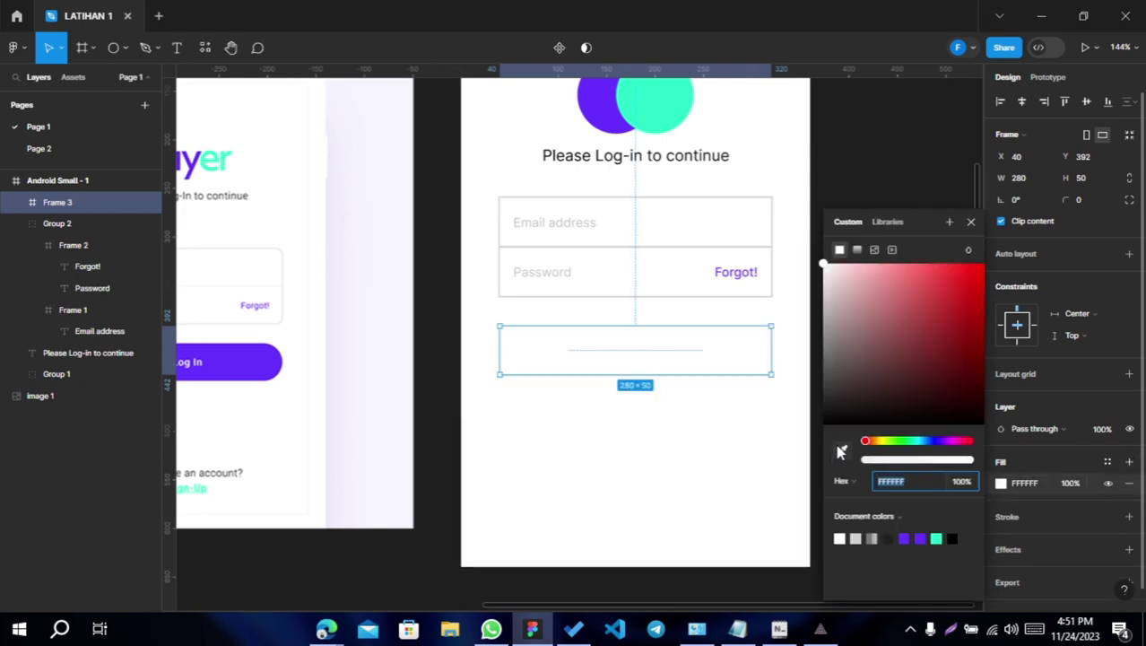
left_click(840, 451)
left_click(229, 357)
left_click(482, 398)
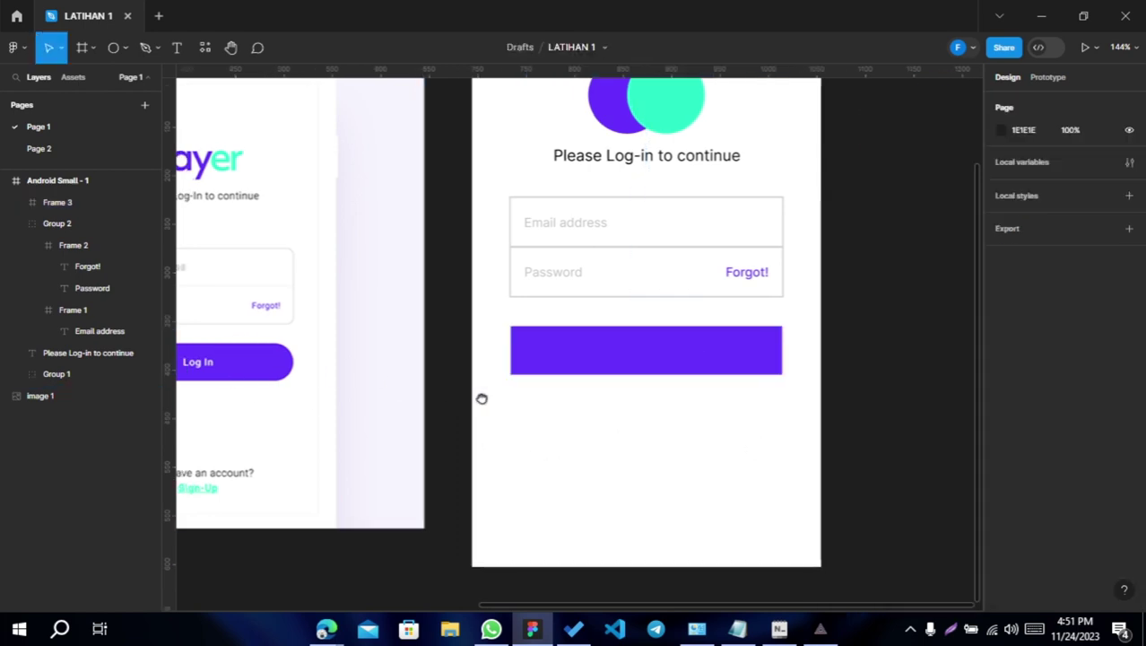
- Add a bold 'LOG IN' label centred horizontally and vertically in the purple bar
left_click(177, 47)
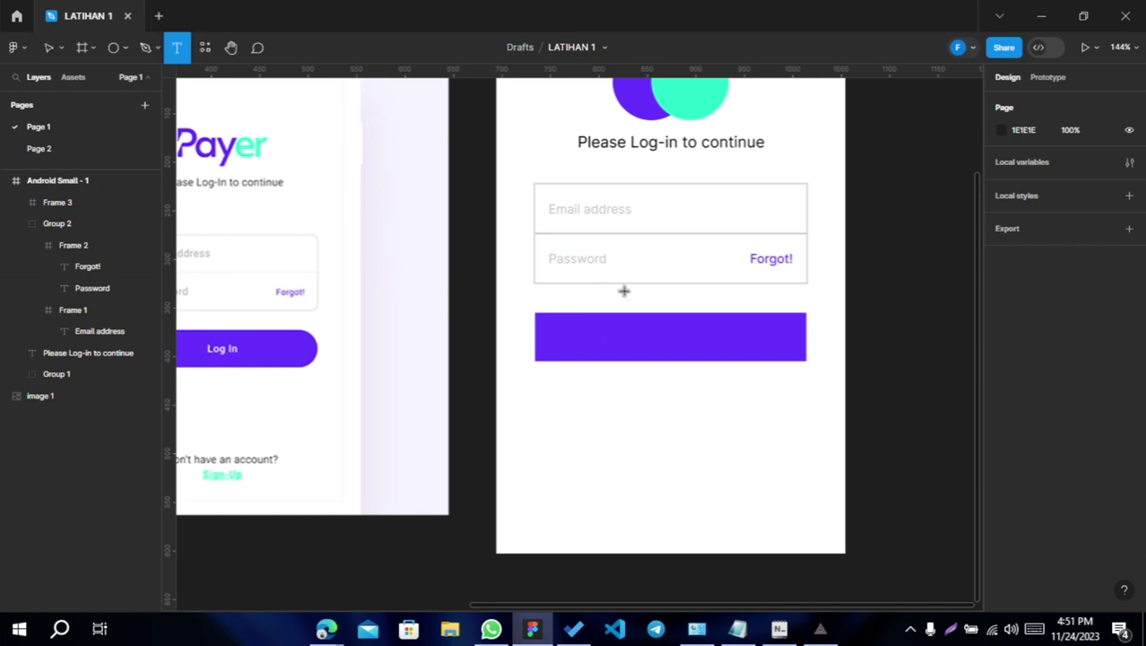
scroll(651, 345, "up", 2)
left_click(652, 330)
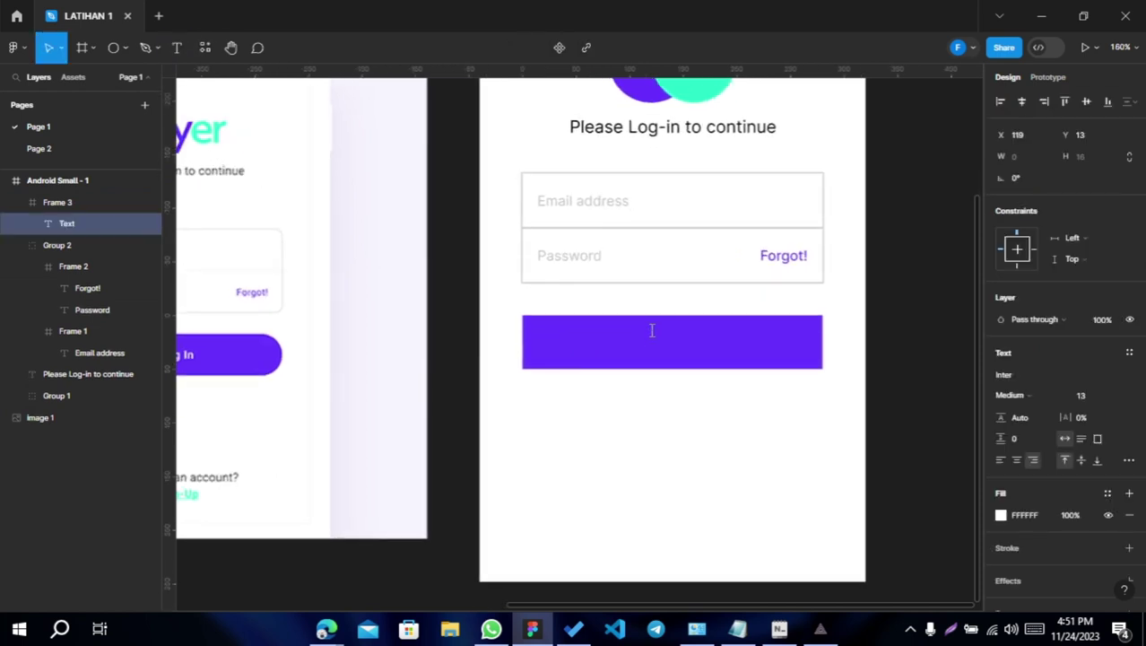
type("LOG IN")
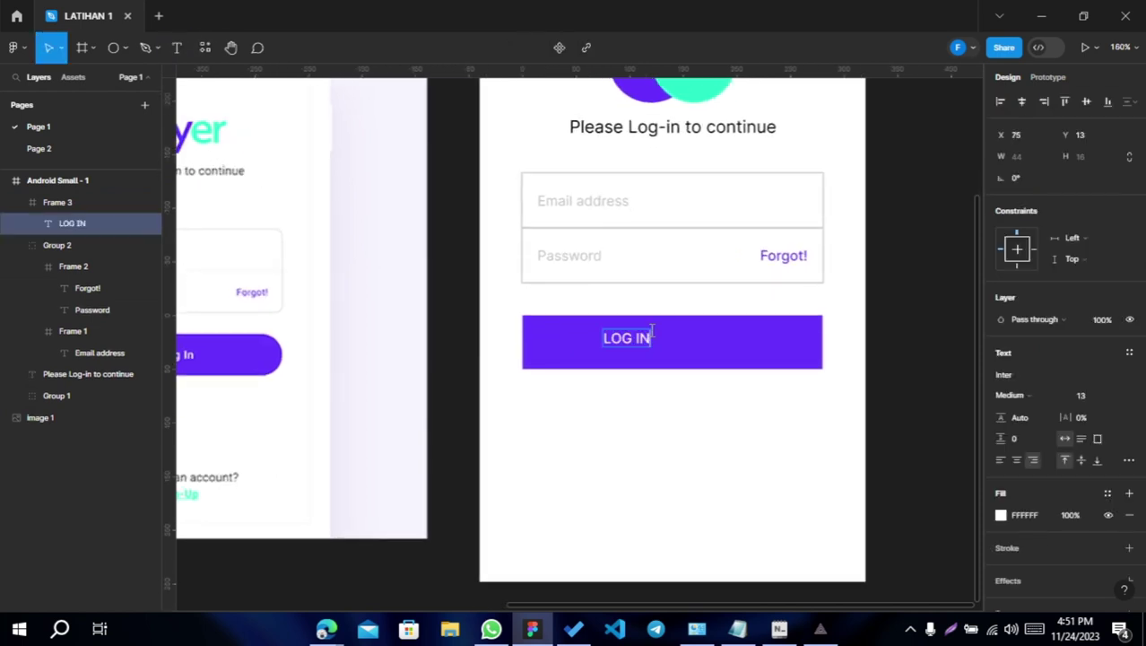
key("Escape")
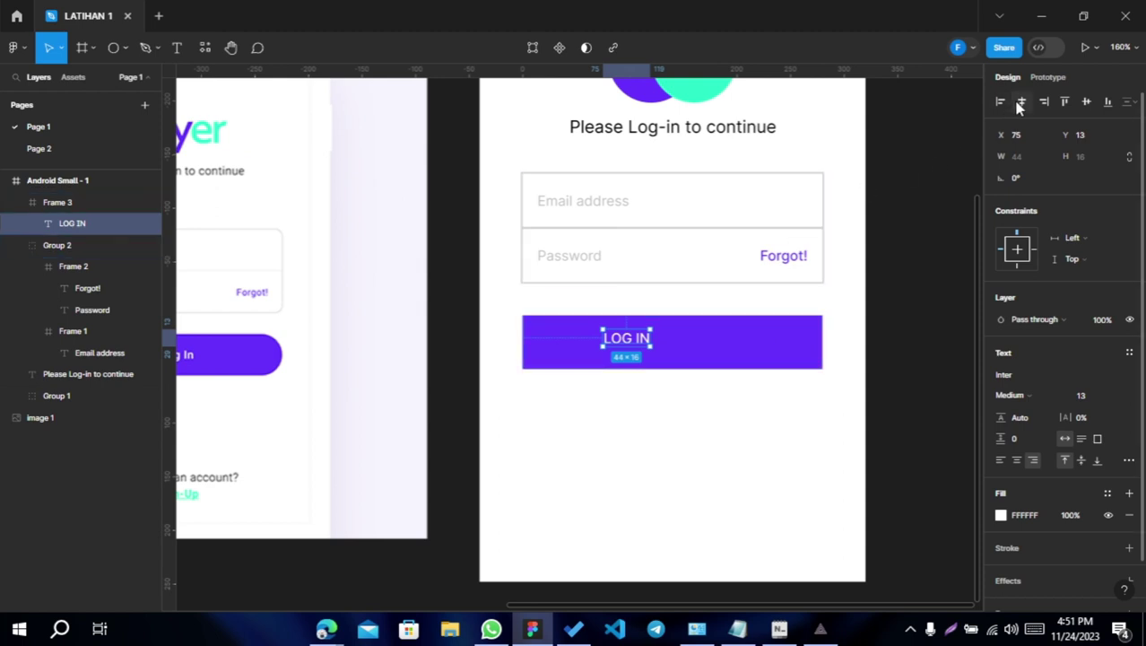
left_click(1021, 102)
left_click(1087, 102)
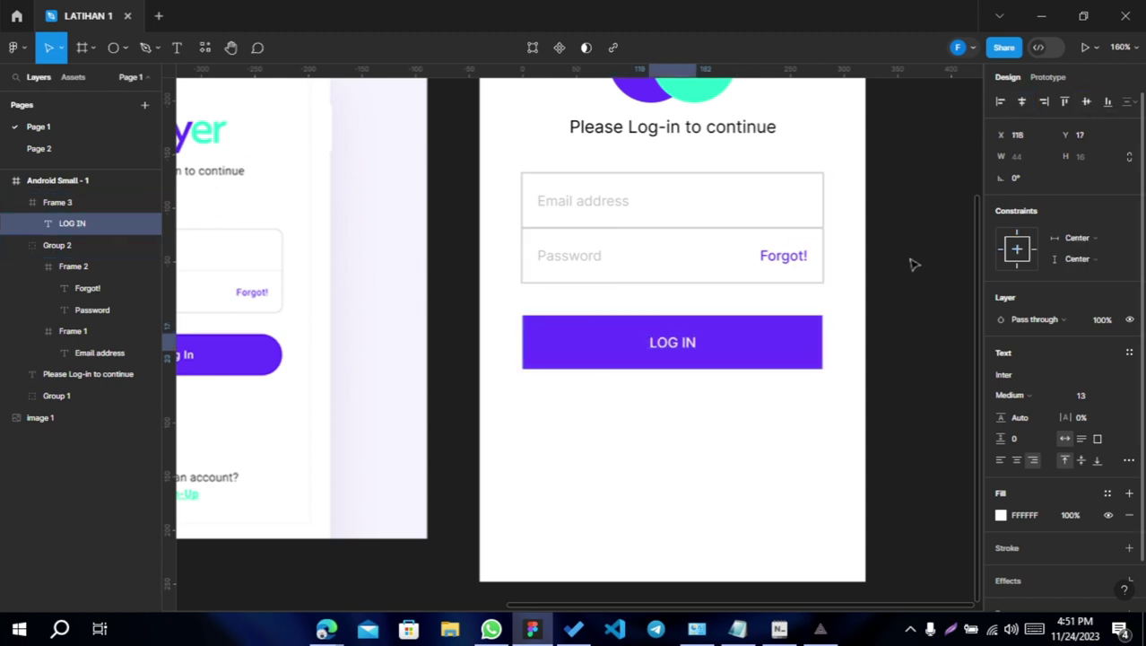
key("ctrl+b")
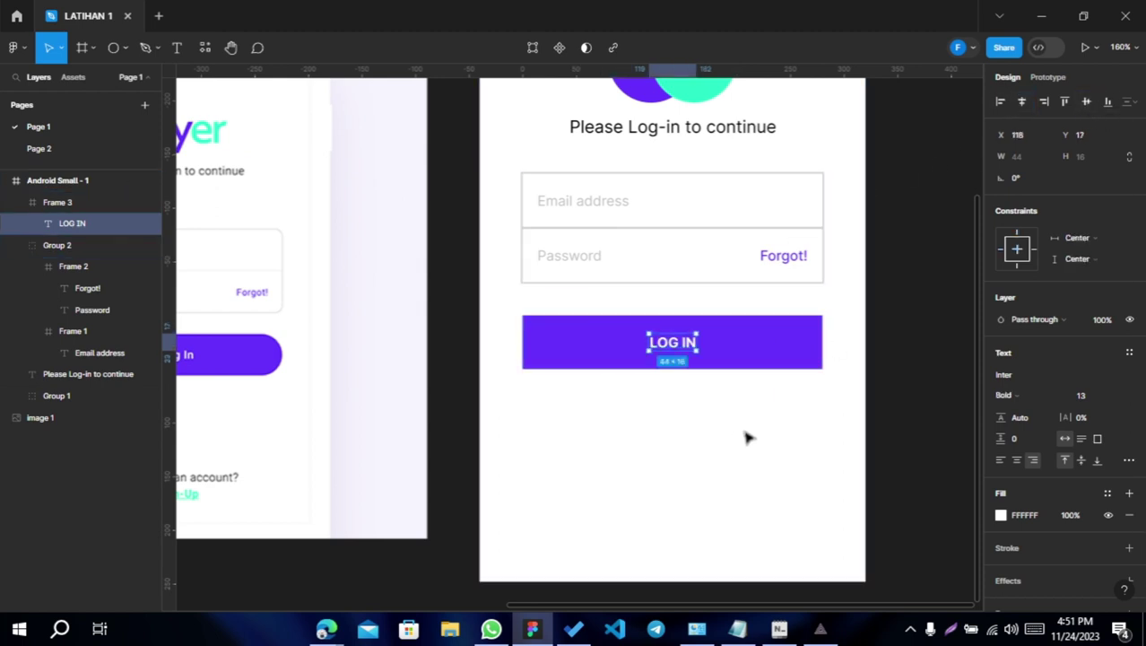
left_click(818, 337)
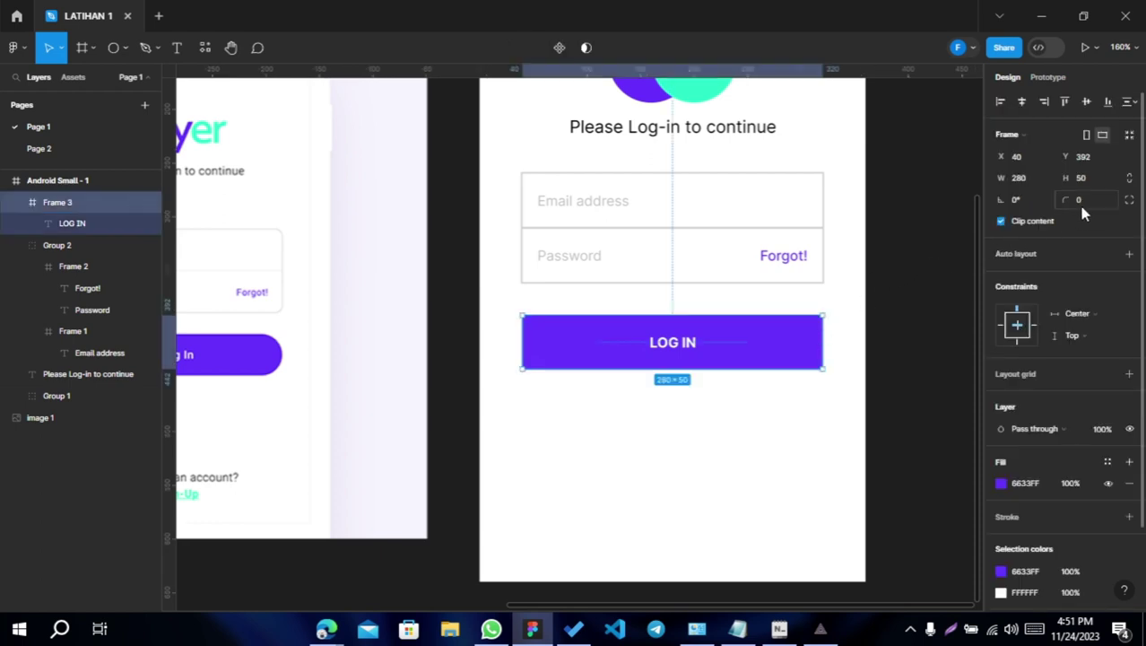
- Give the LOG IN button (Frame 3) a corner radius of 25 for a pill shape
scroll(417, 371, "left", 5)
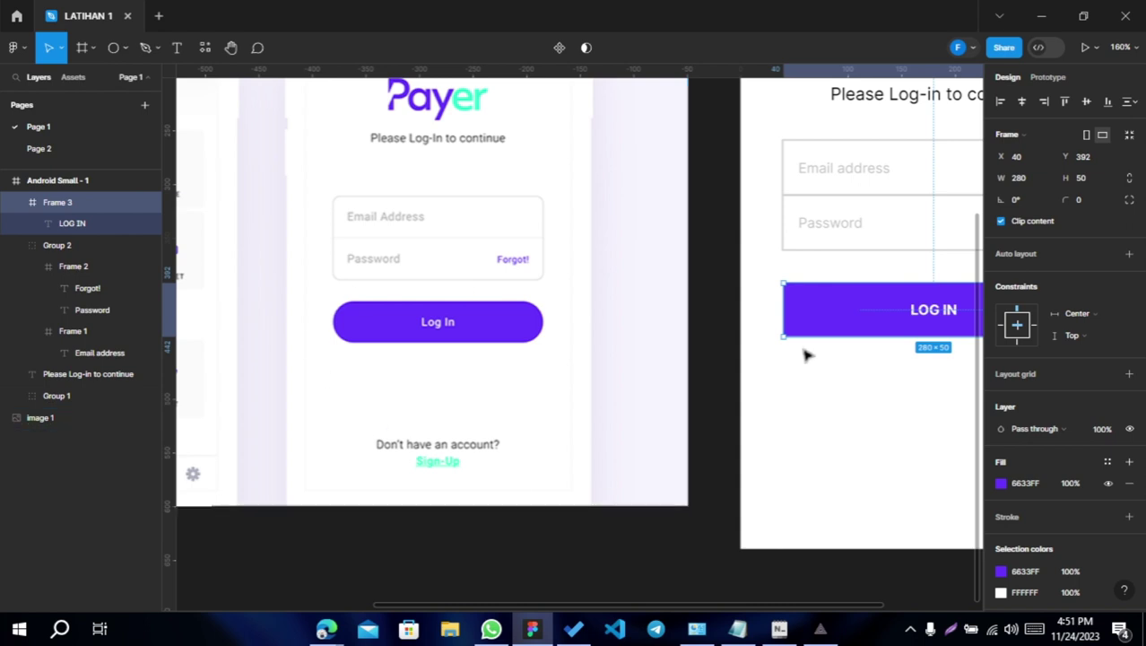
scroll(807, 350, "right", 4)
scroll(807, 350, "up", 1)
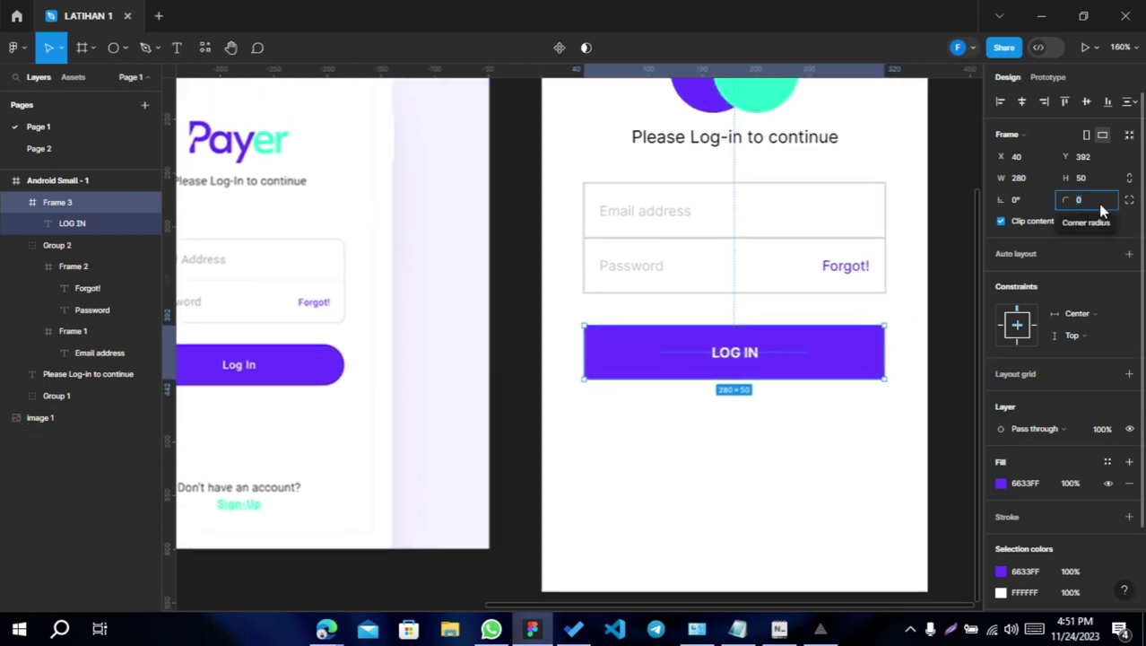
type("12")
key("Return")
left_click(1100, 205)
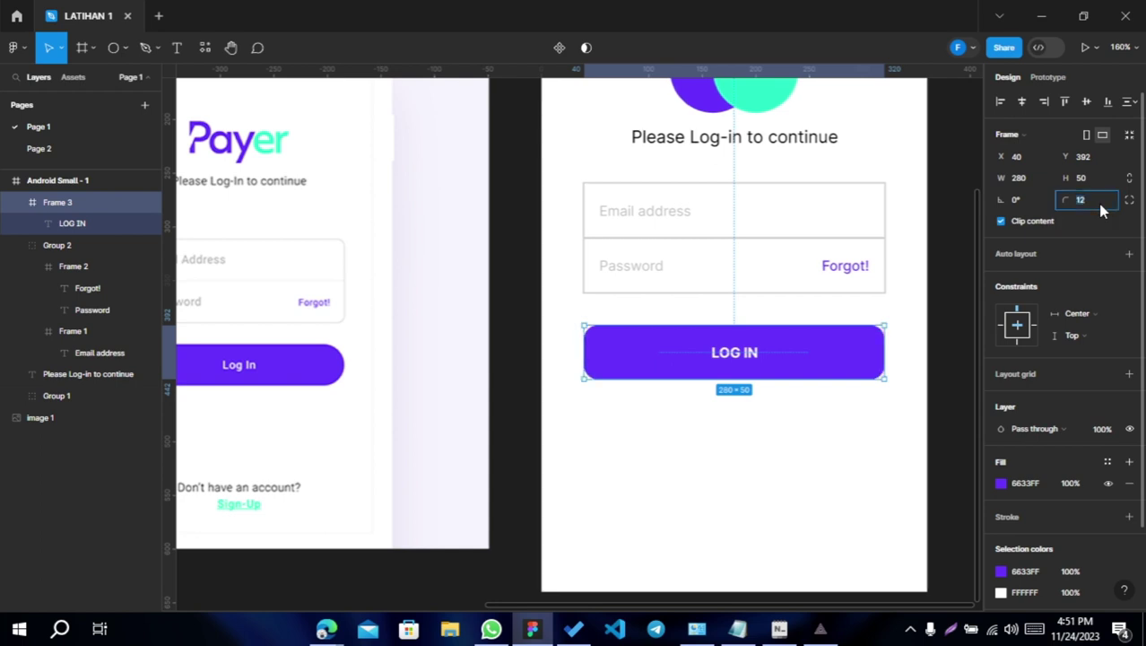
type("25")
key("Return")
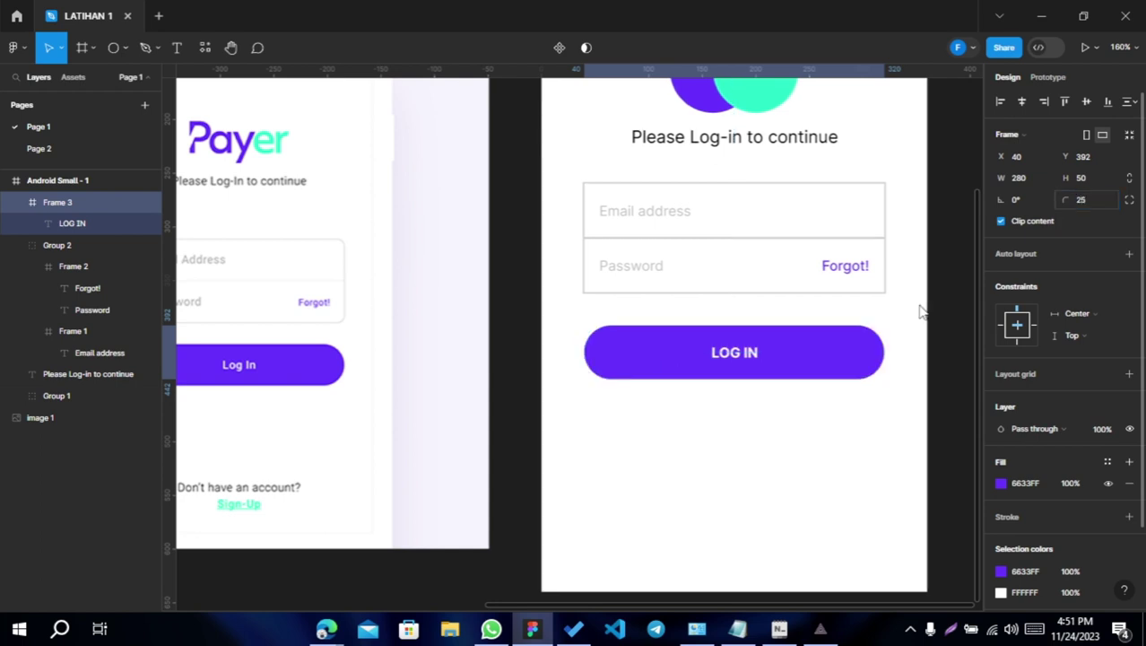
left_click(798, 511)
left_click_drag(798, 511, 683, 572)
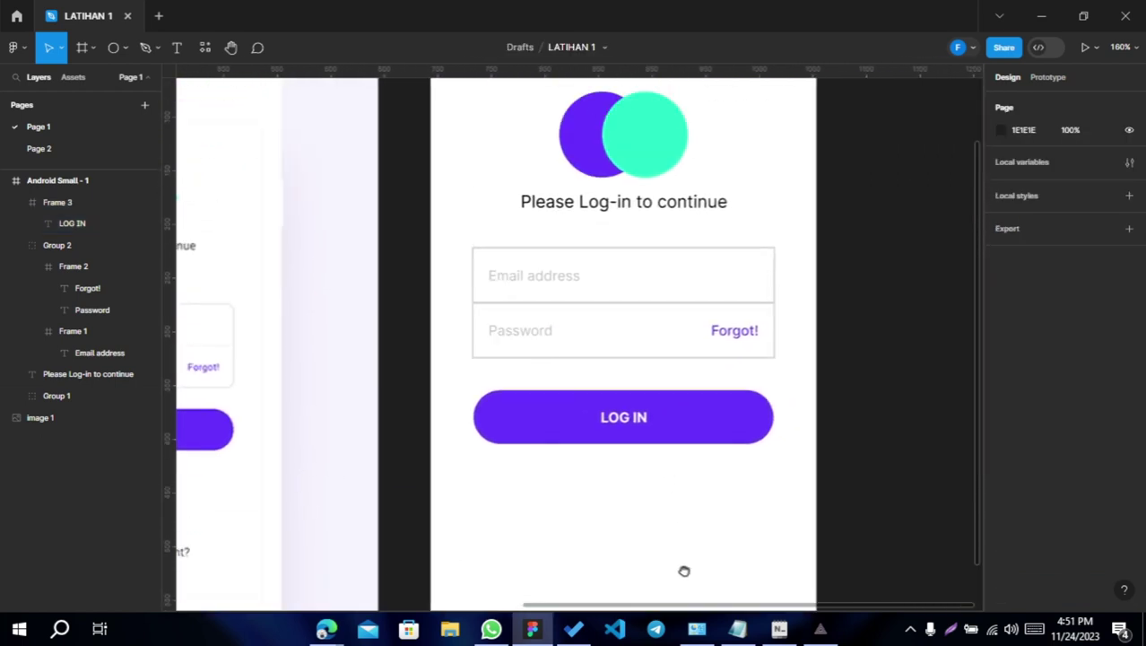
scroll(434, 353, "left", 5)
scroll(568, 358, "left", 5)
scroll(562, 320, "up", 3, "ctrl")
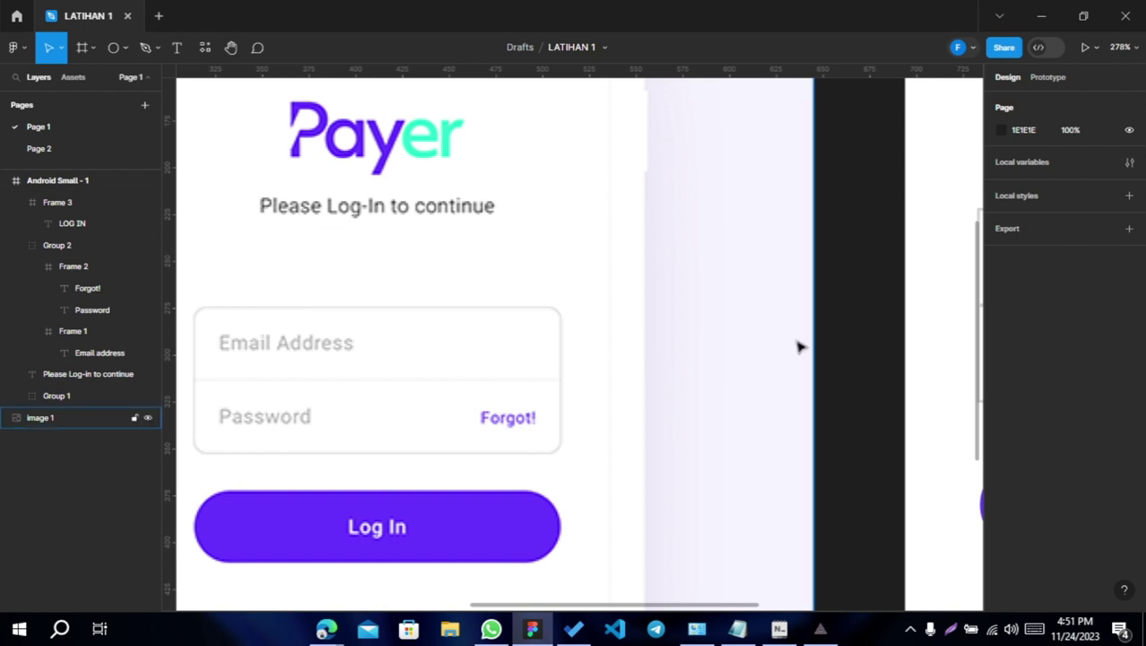
scroll(798, 347, "right", 5)
scroll(755, 359, "down", 3, "ctrl")
left_click(755, 359)
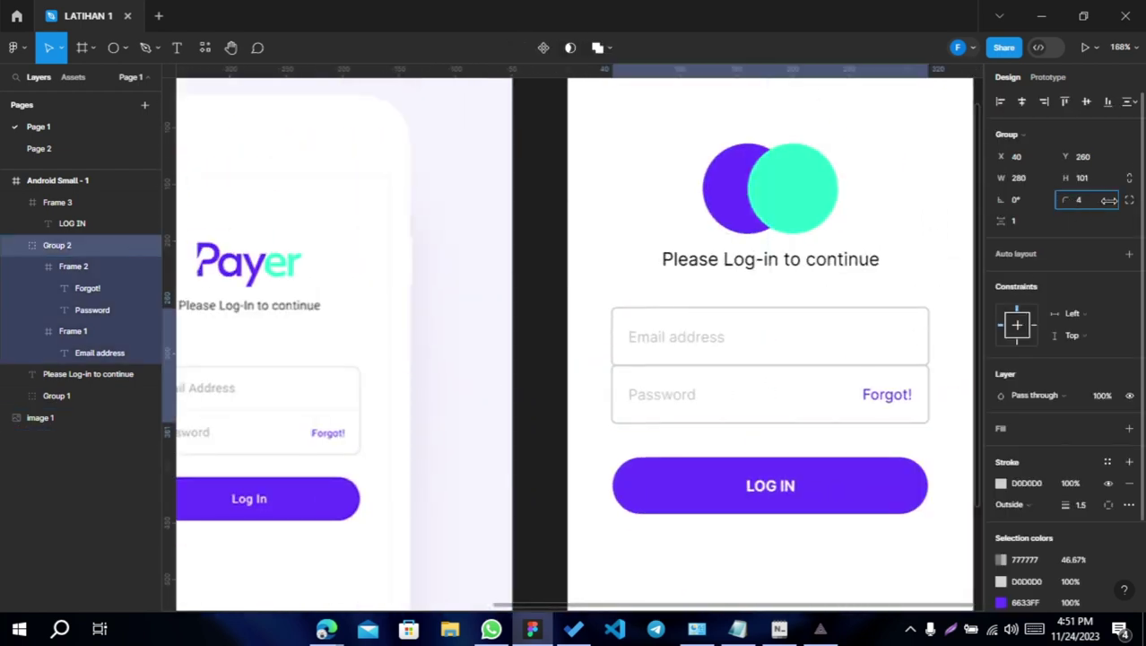
scroll(695, 355, "right", 5)
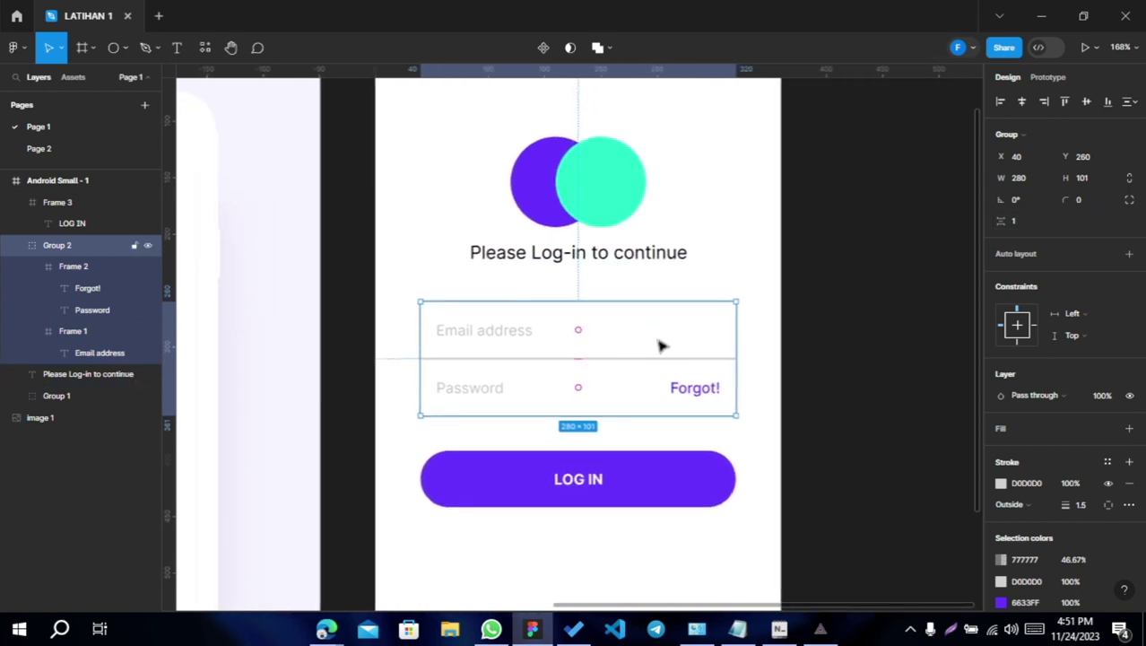
- Set the Email address field's top-left and top-right corner radii to 12
double_click(630, 347)
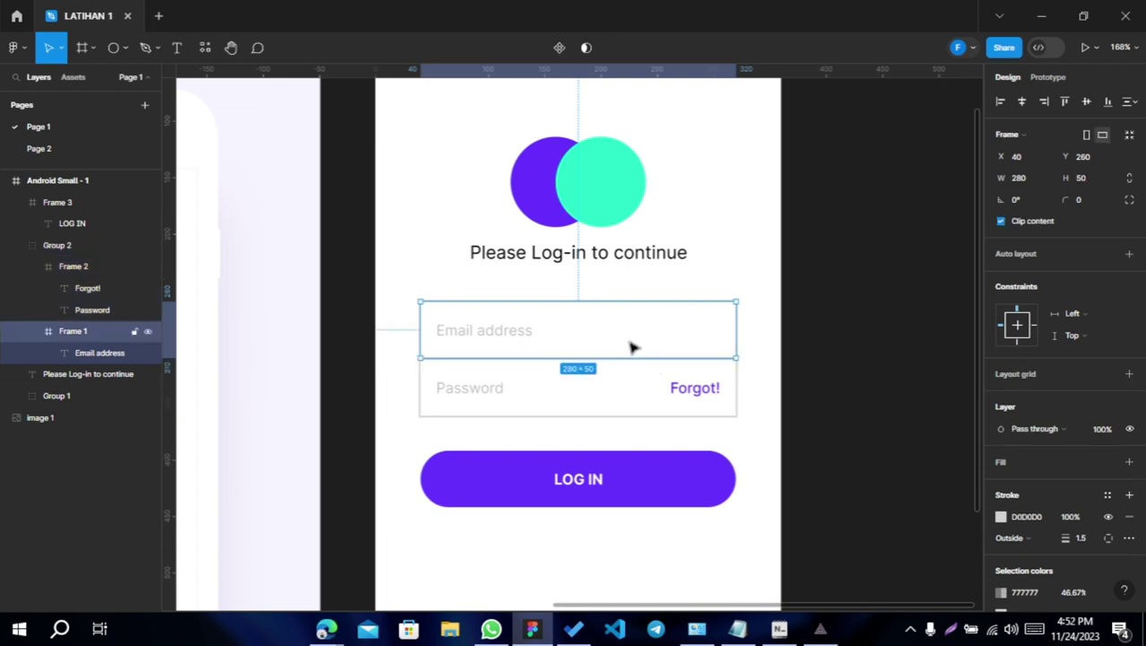
left_click(1129, 202)
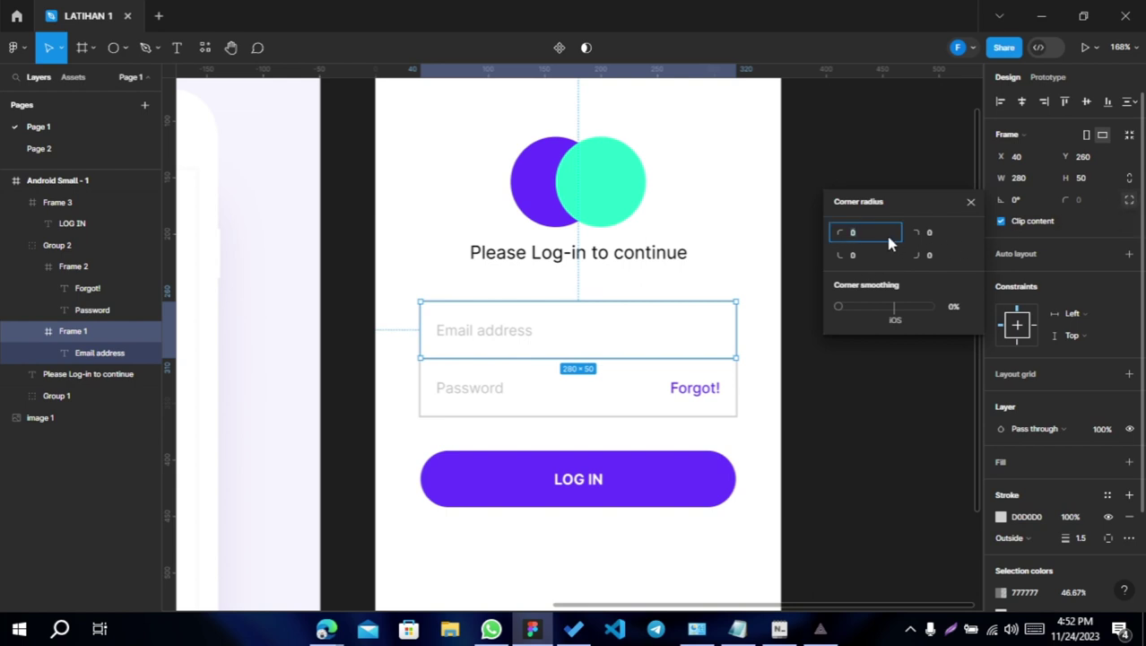
type("12")
key("Tab")
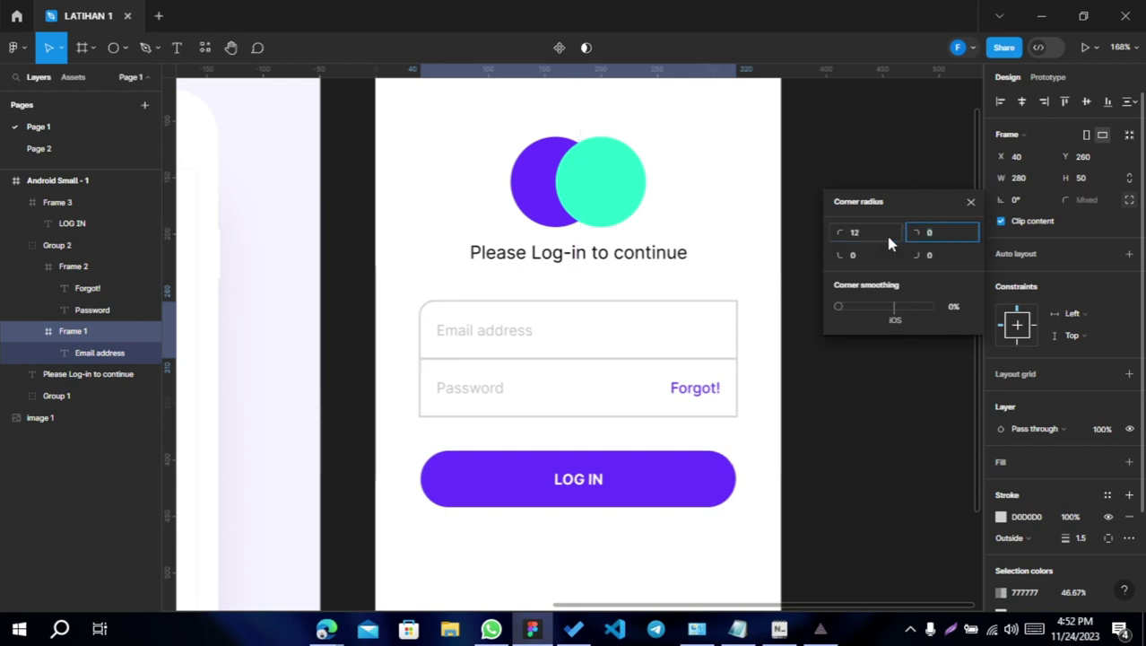
type("12")
key("Return")
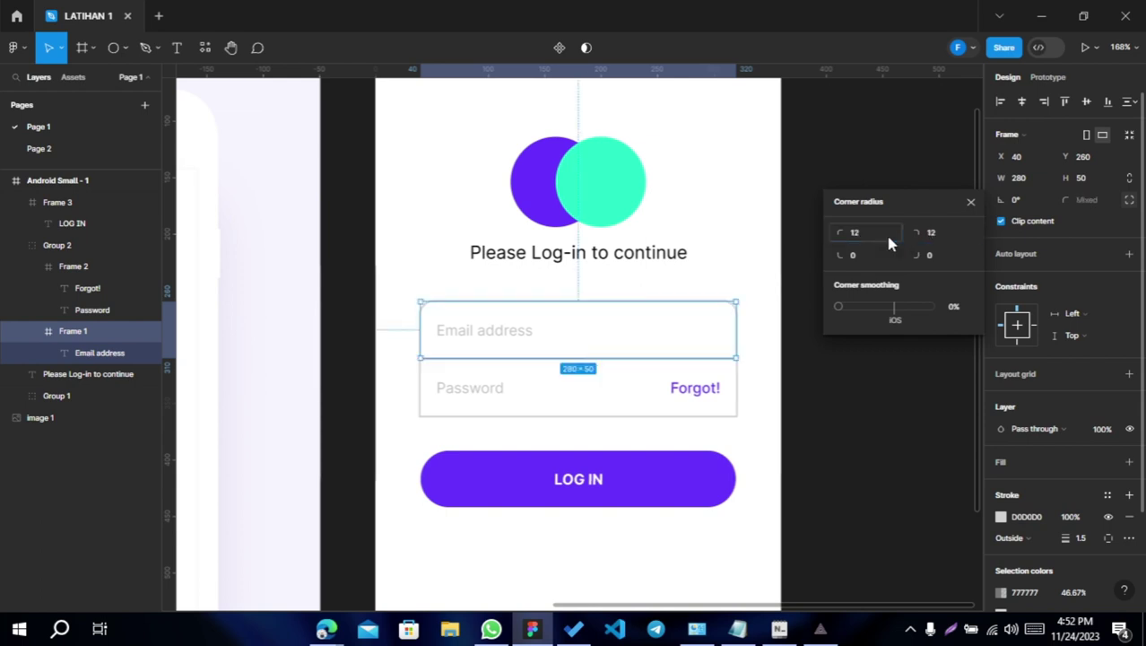
- Set the Password field's bottom-left and bottom-right corner radii to 12
left_click(646, 409)
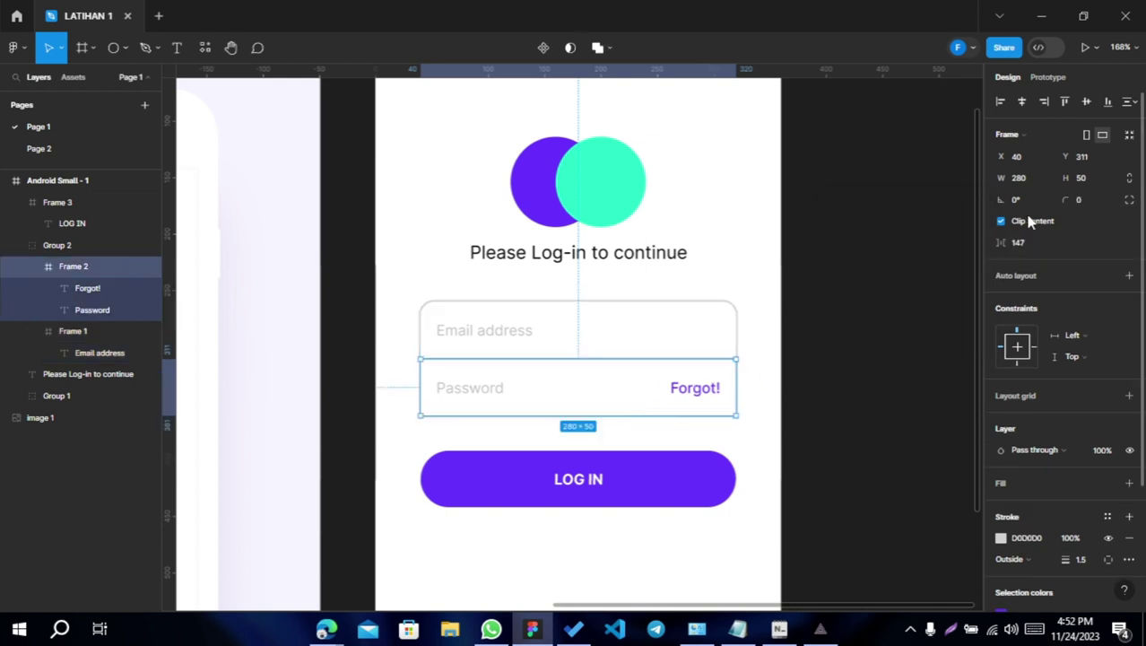
left_click(1129, 201)
left_click(871, 262)
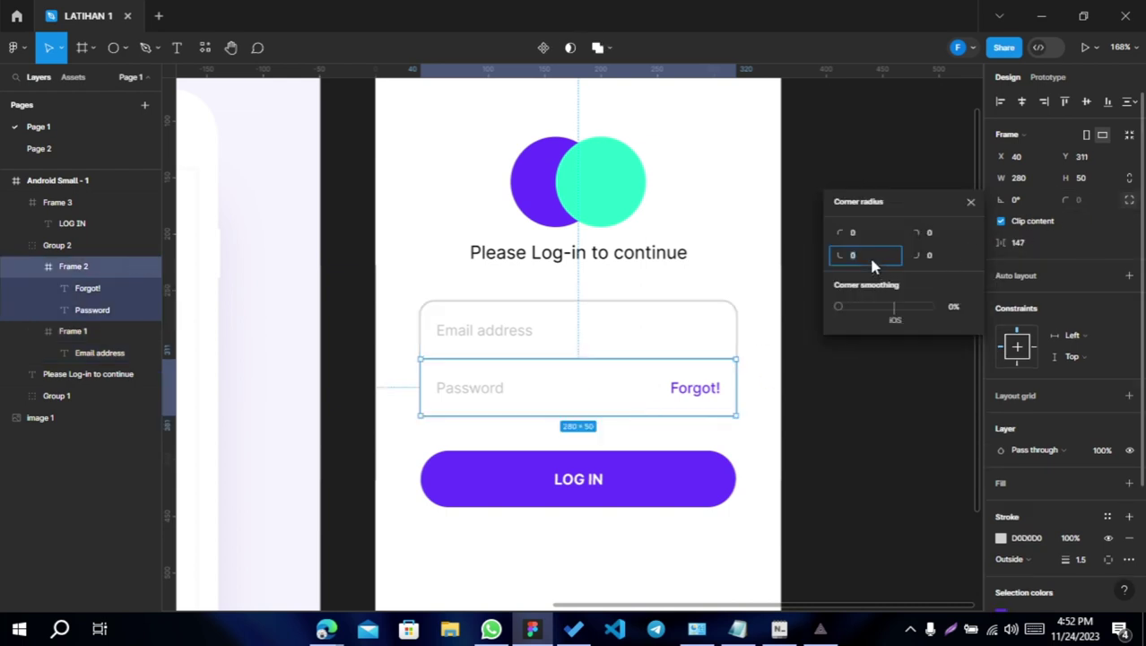
type("12")
key("Tab")
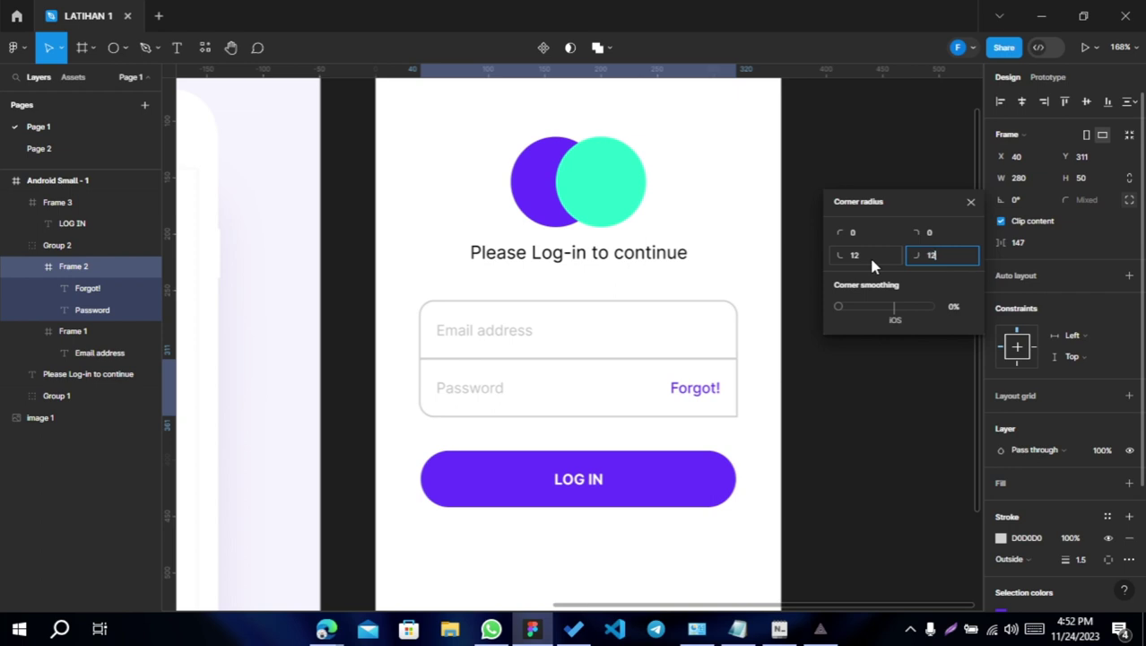
key("Return")
left_click(863, 443)
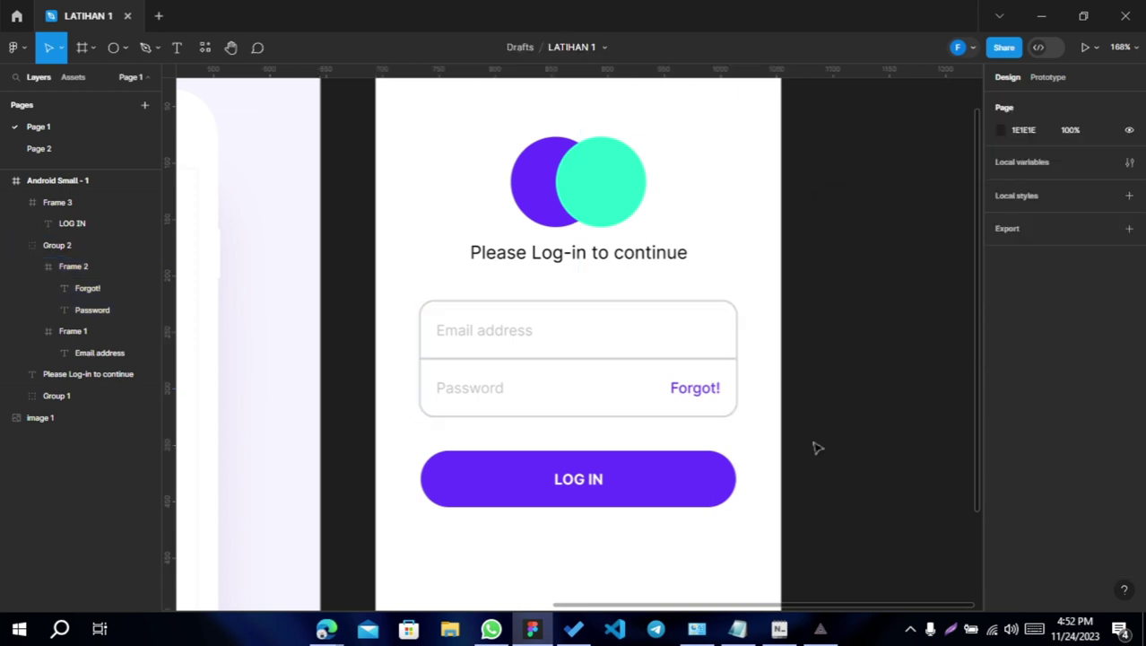
- Change the LOG IN button's corner radius from 25 to 24
double_click(687, 349)
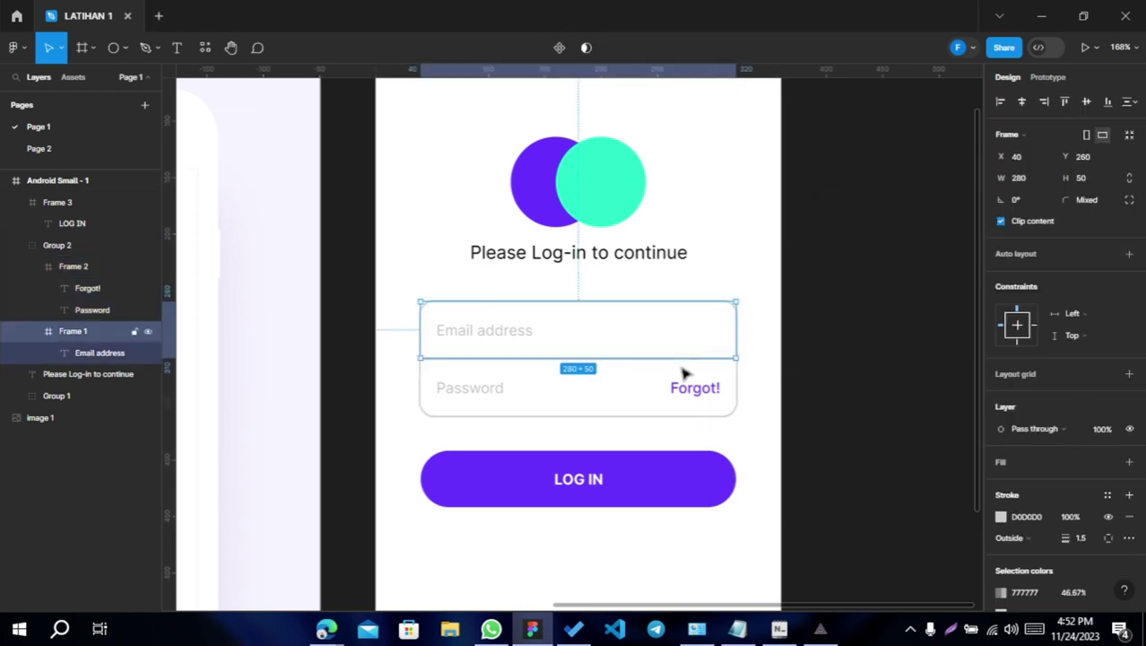
left_click(622, 388)
scroll(836, 340, "left", 2)
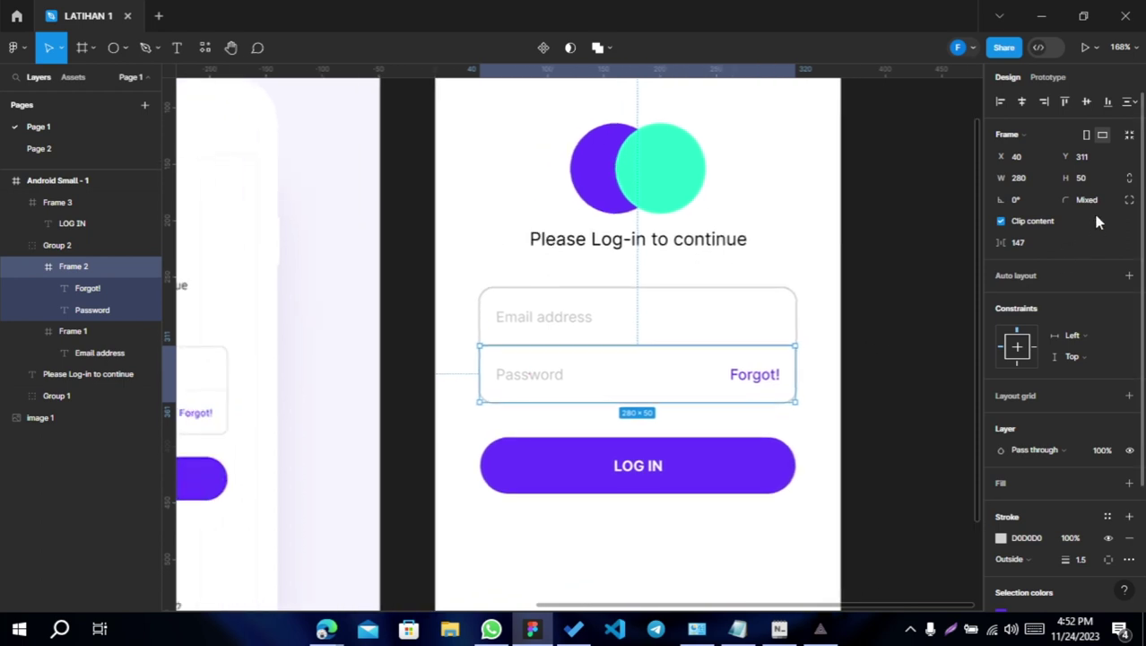
left_click(678, 468)
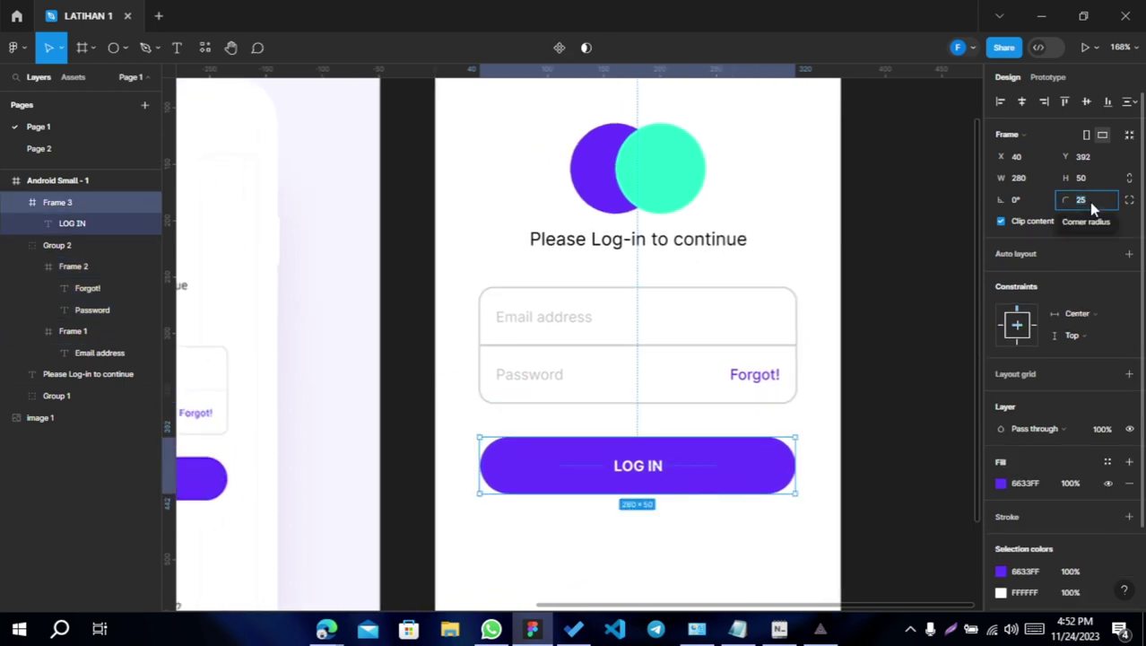
type("2")
key("Return")
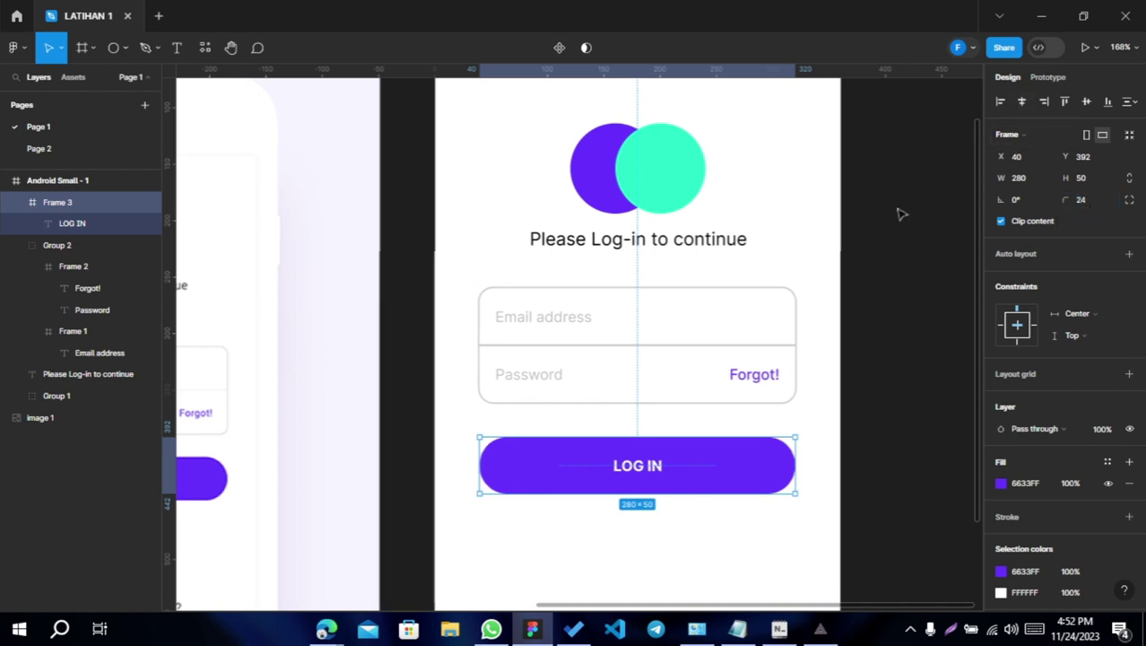
left_click(884, 403)
- Zoom out on the login frame and switch to the Text tool
scroll(717, 359, "down", 2)
scroll(717, 358, "right", 3)
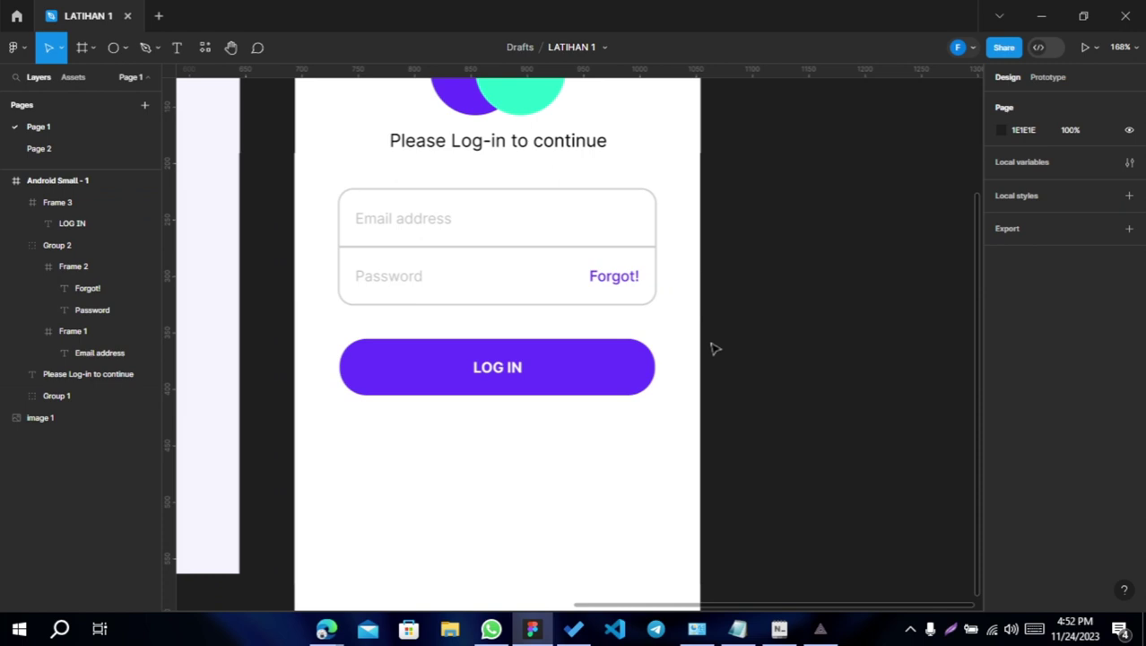
scroll(714, 348, "up", 2)
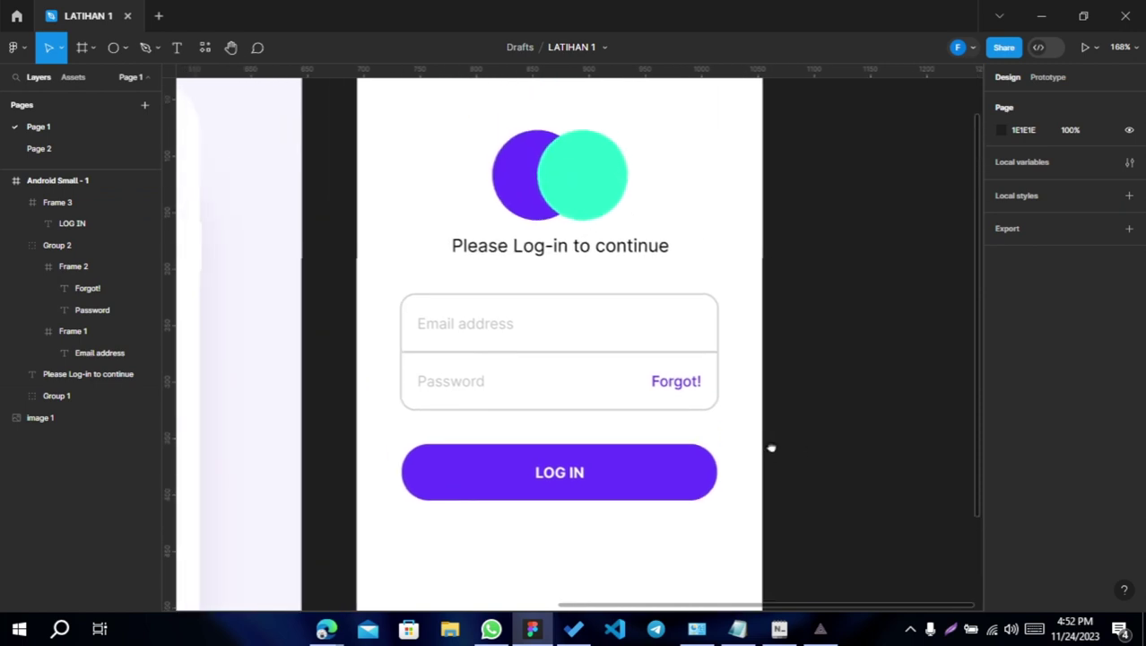
scroll(767, 453, "down", 3, "ctrl")
scroll(729, 310, "down", 2, "ctrl")
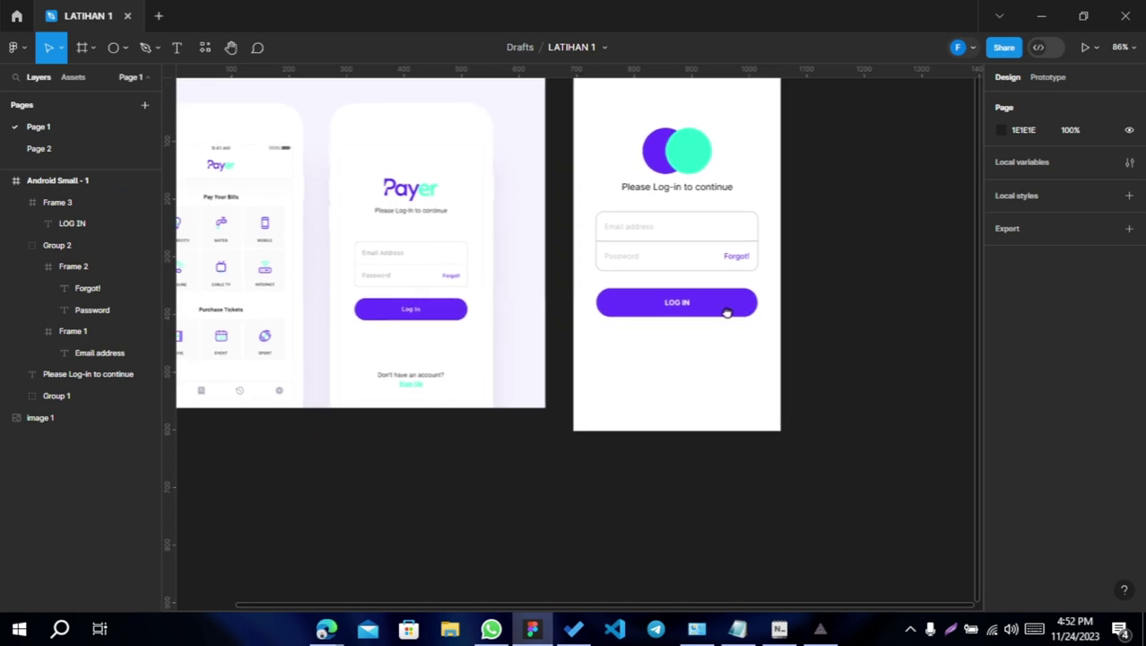
left_click(177, 49)
scroll(630, 460, "up", 2, "ctrl")
- Add a horizontally centred 'Dont have an account?' text line below LOG IN
scroll(594, 363, "up", 2, "ctrl")
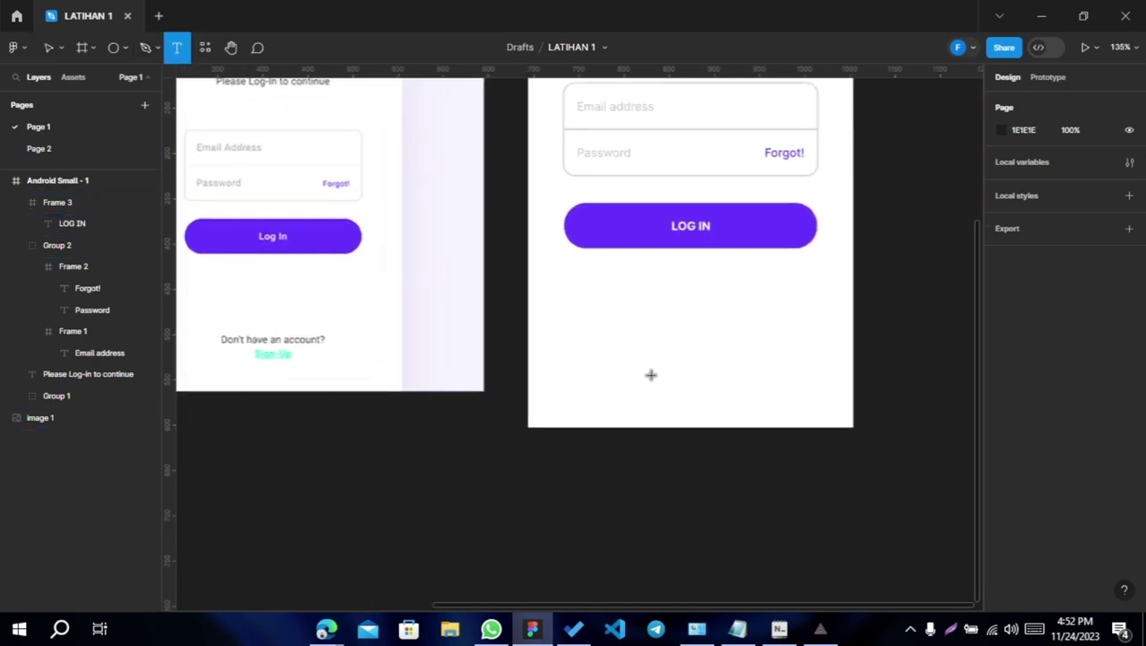
left_click(655, 372)
type("Dont")
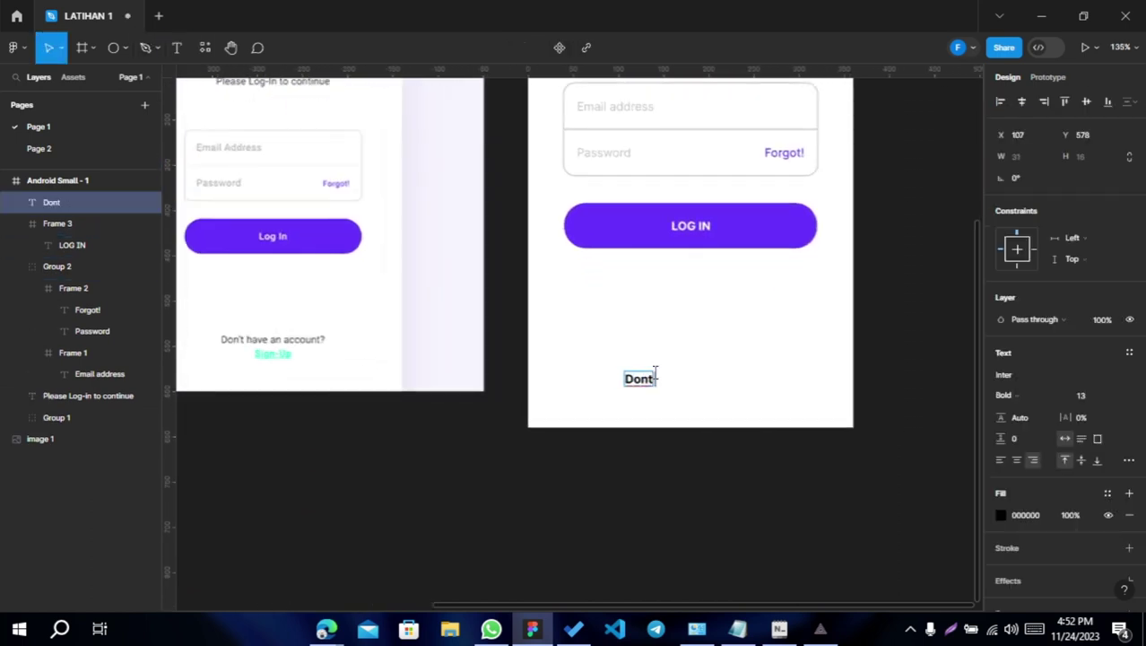
type(" have an acc")
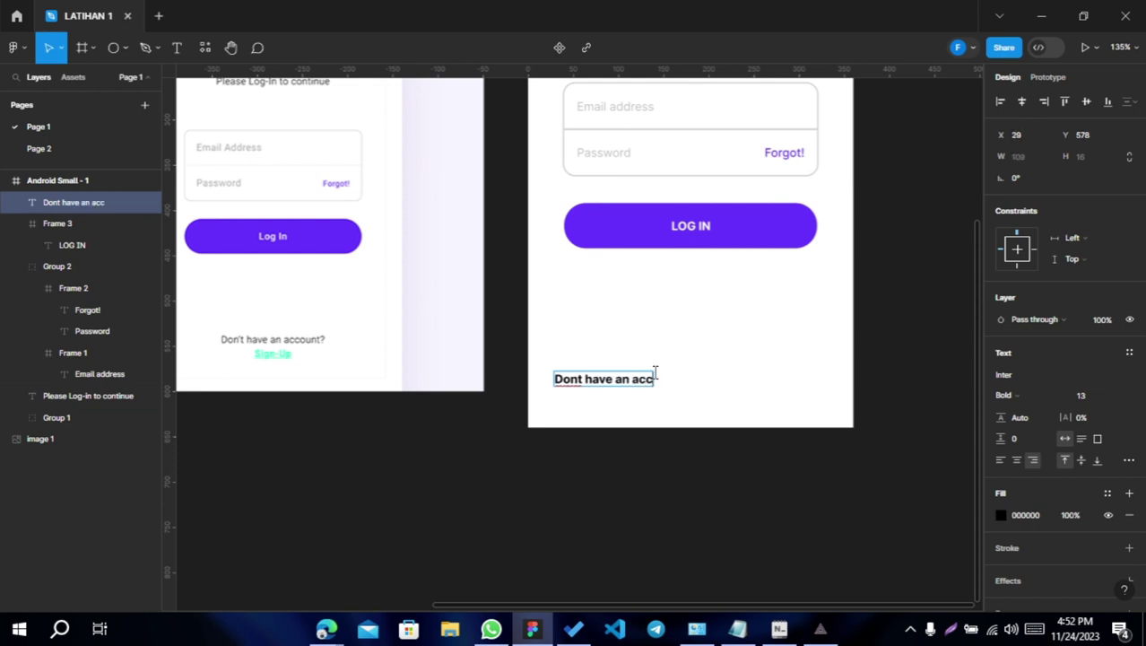
type("ount?")
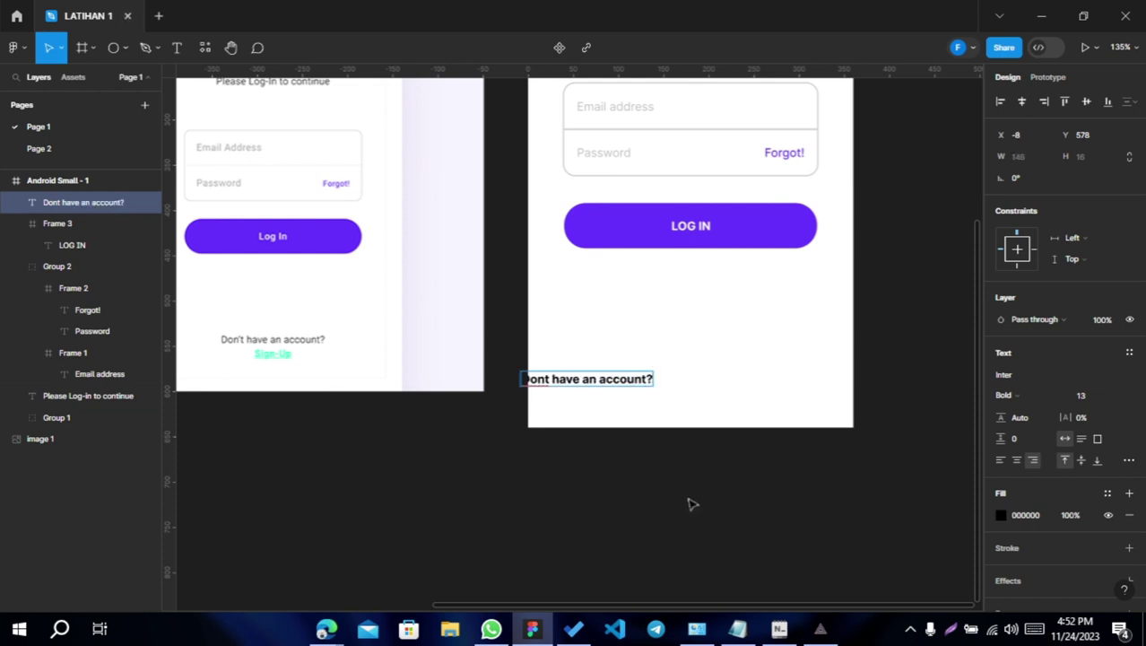
key("Escape")
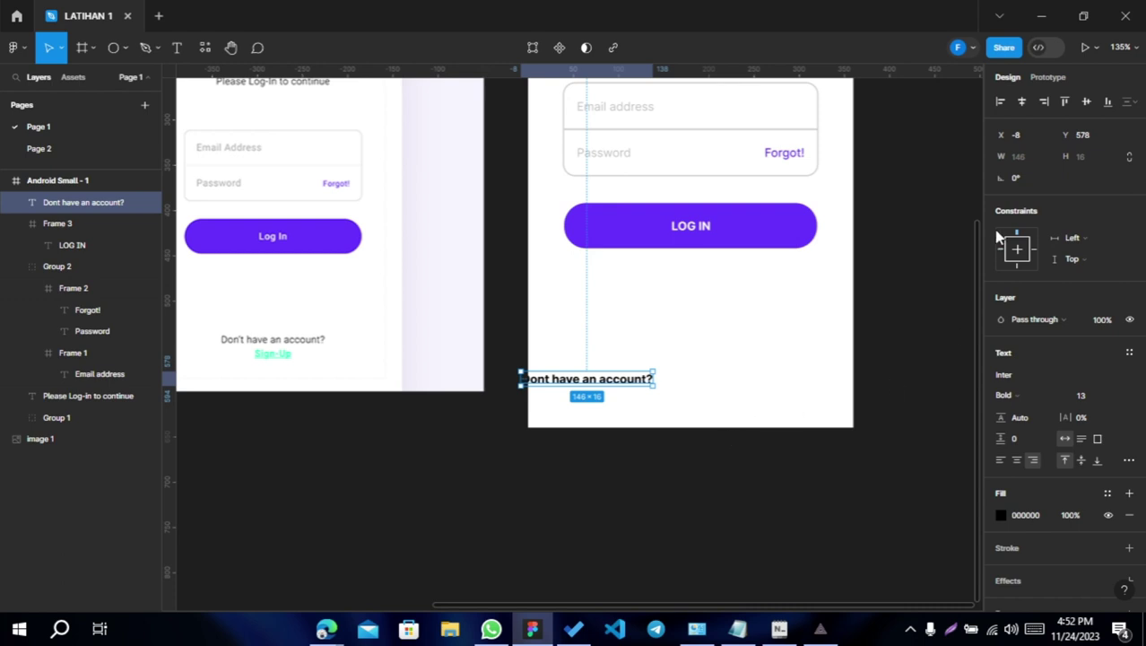
left_click(1021, 101)
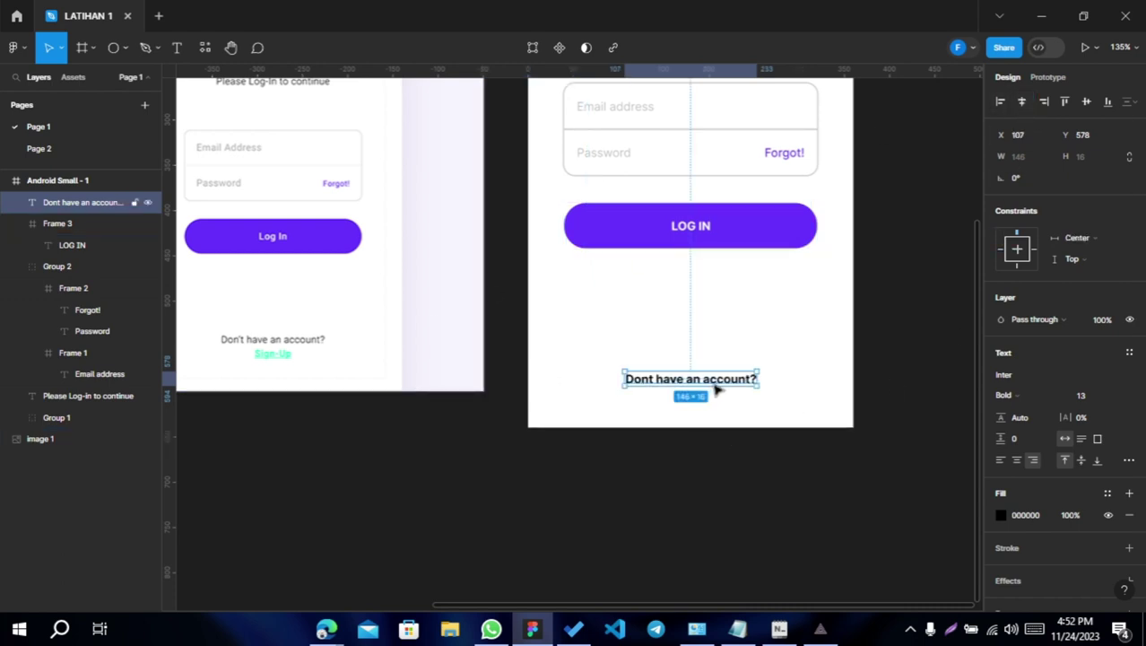
- Duplicate that line just beneath it and start editing the copy
key("ctrl+d")
left_click_drag(717, 388, 718, 401)
key("Return")
- Change the duplicate's text to 'Sign-up' and centre it horizontally
type("S")
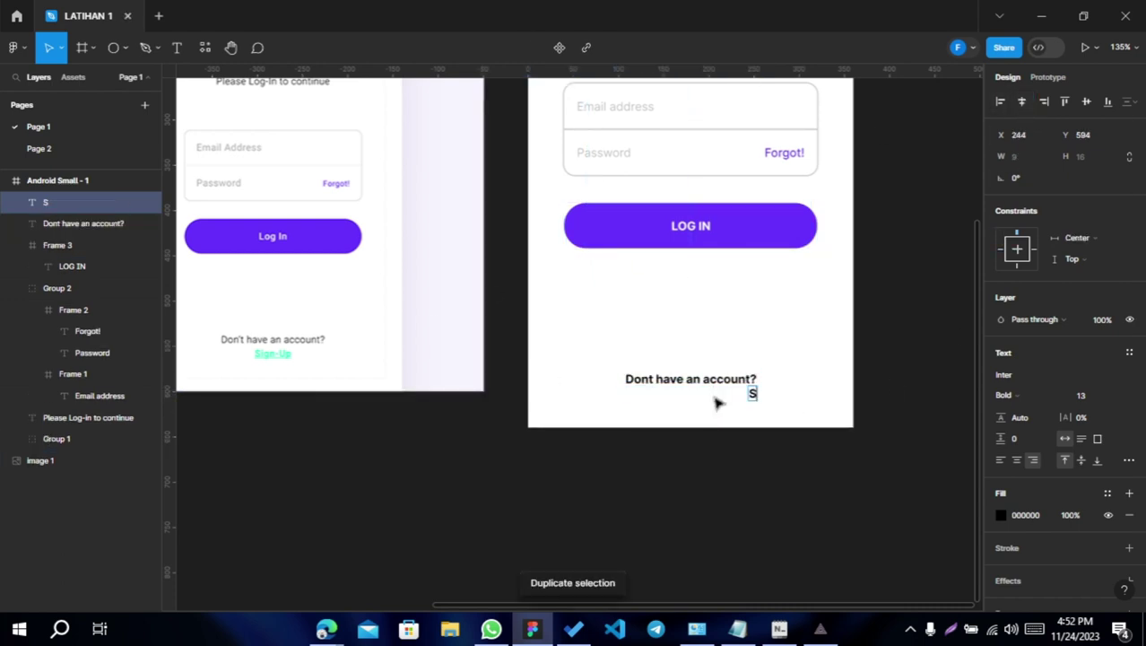
type("ign-up")
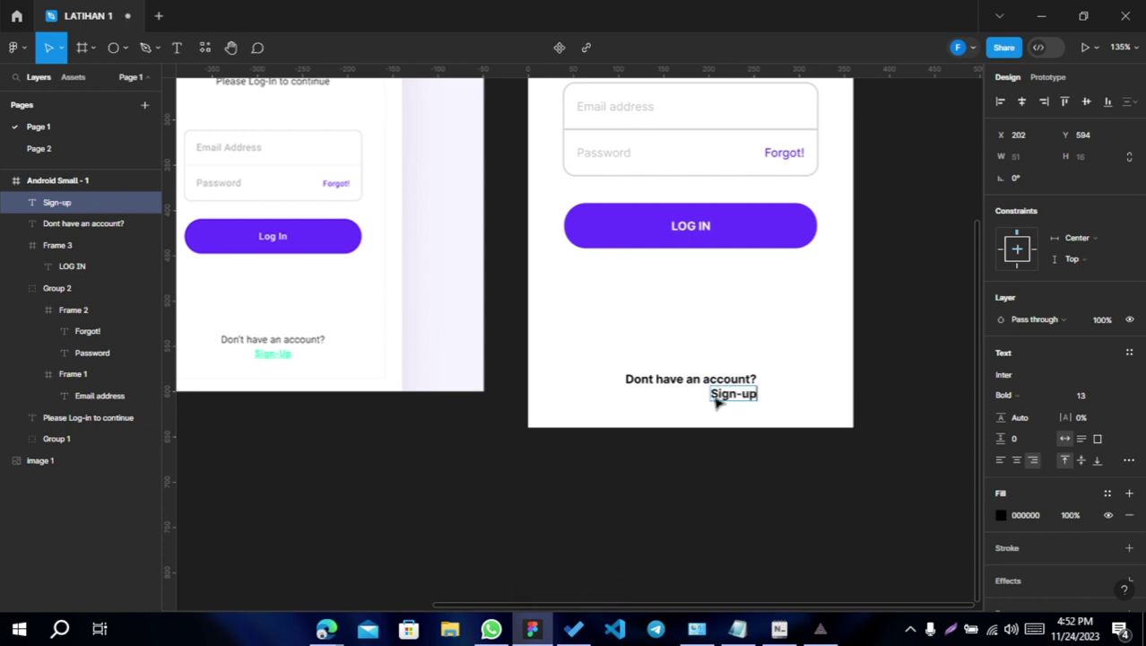
key("Escape")
left_click(1022, 101)
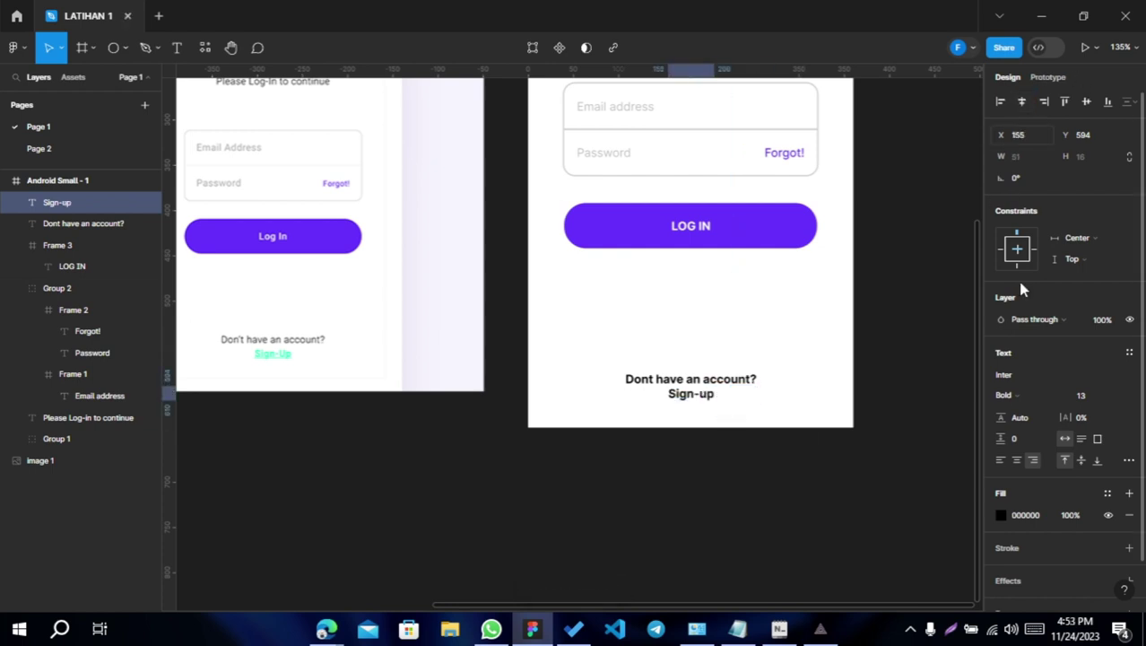
- Apply the Green library colour style to the Sign-up text
left_click(1108, 493)
scroll(888, 503, "down", 3)
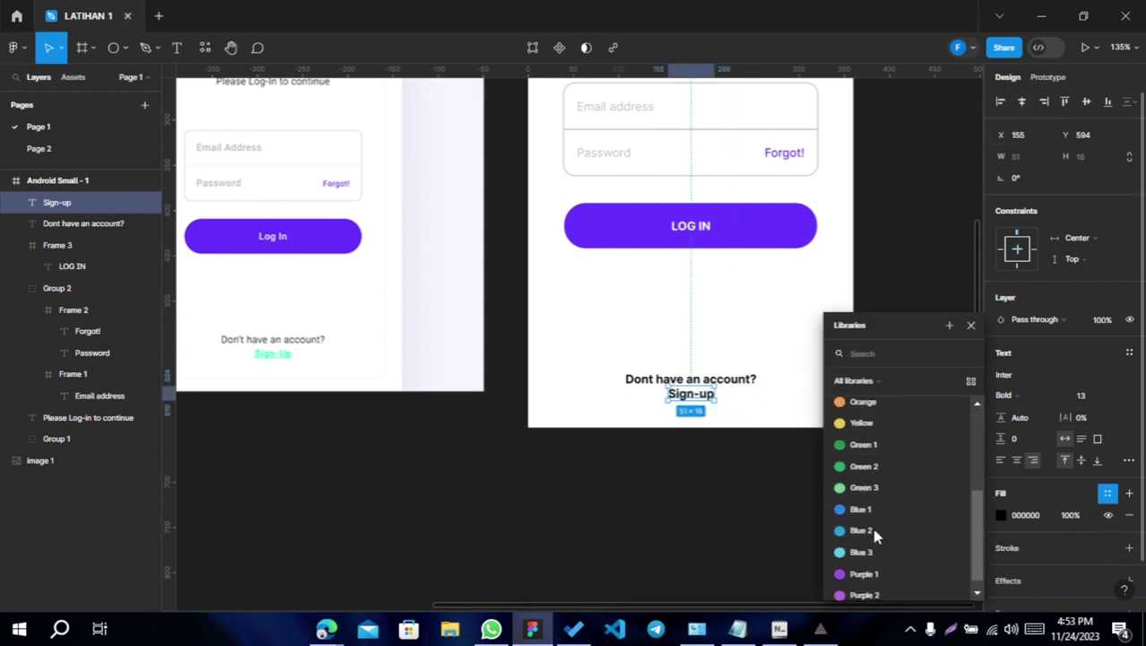
scroll(874, 503, "down", 1)
left_click(862, 437)
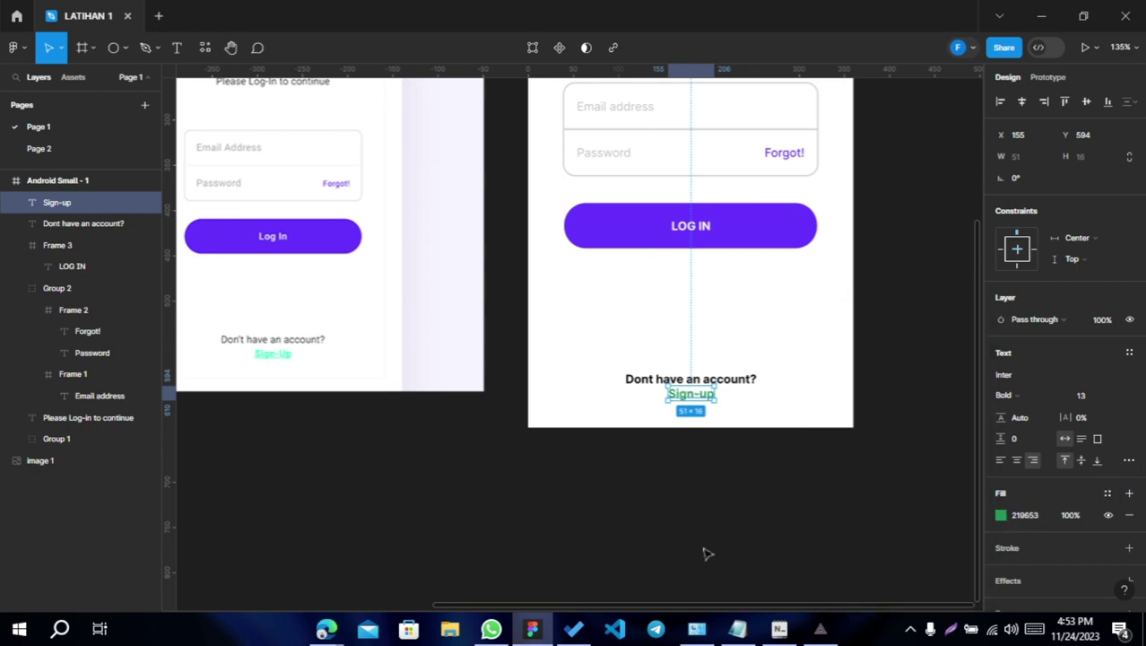
scroll(838, 498, "up", 2)
scroll(715, 518, "down", 2)
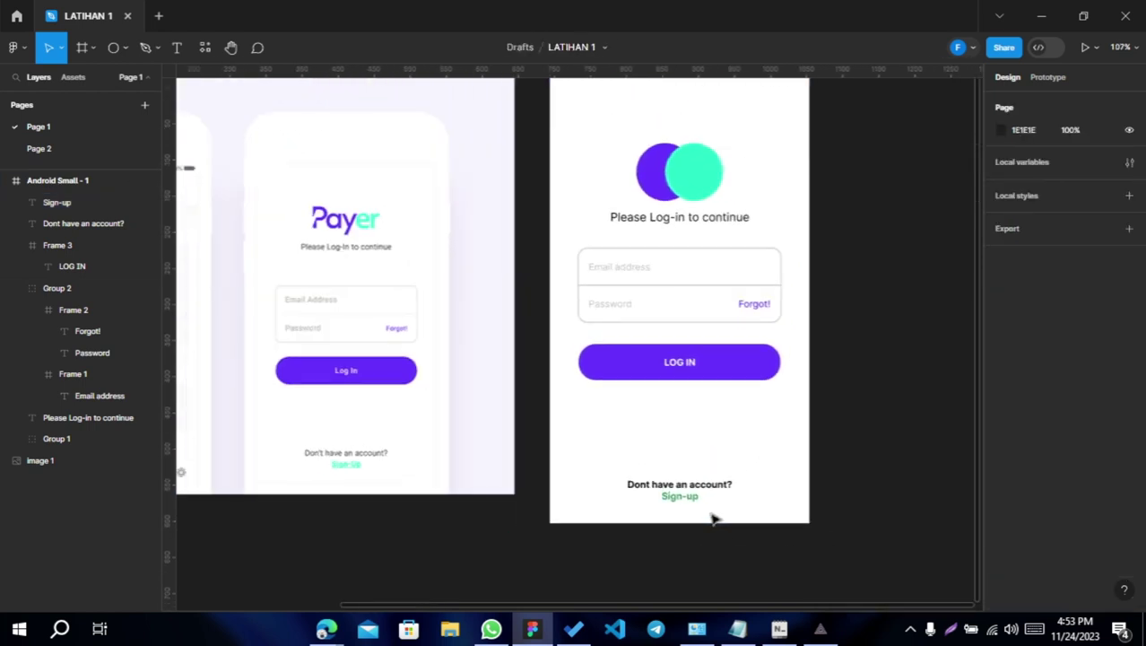
left_click_drag(714, 517, 671, 585)
scroll(670, 585, "down", 2)
scroll(702, 510, "down", 2)
left_click_drag(696, 548, 521, 402)
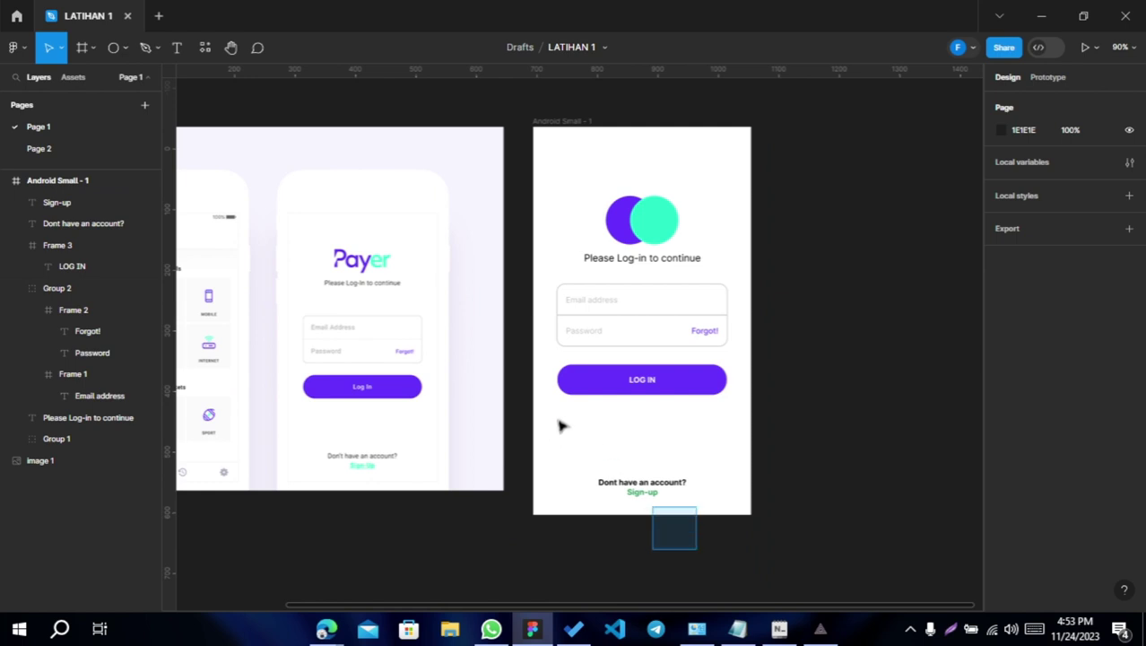
left_click(821, 471)
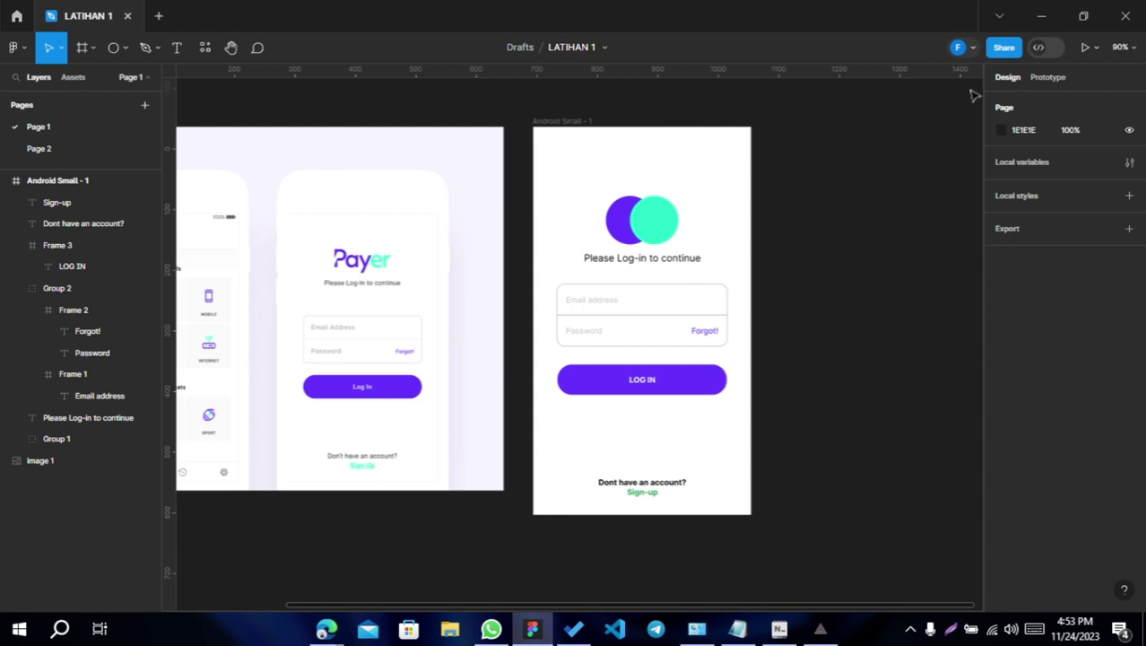
- Copy the LATIHAN 1 file's share link from the Share dialog, then close it
left_click(1001, 52)
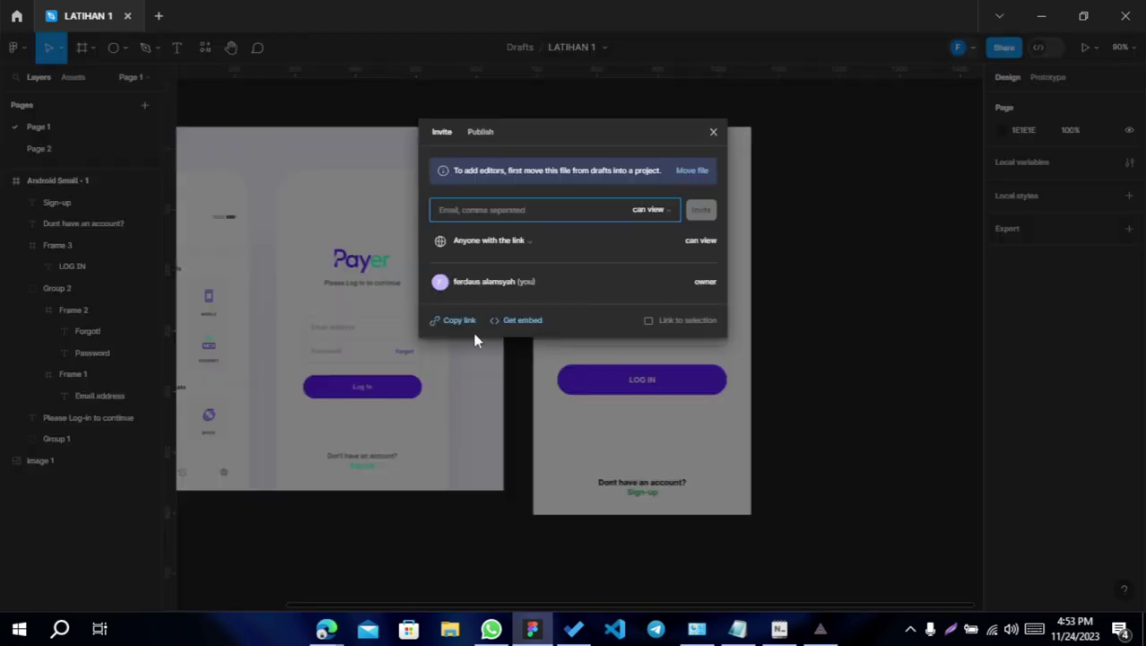
left_click(451, 325)
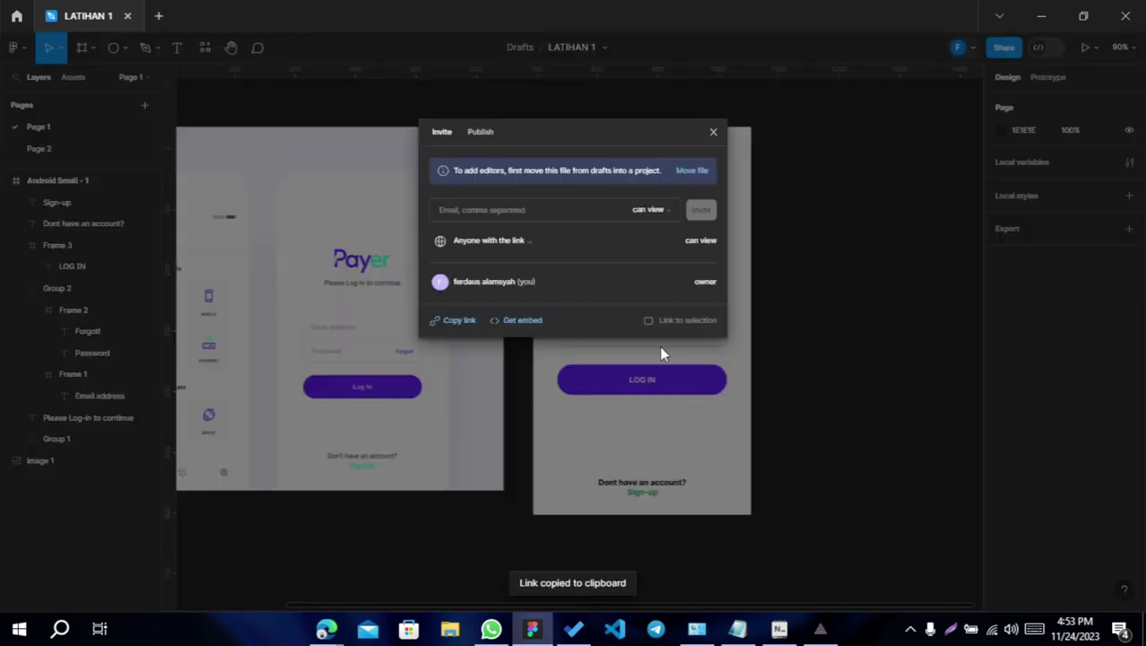
left_click(714, 134)
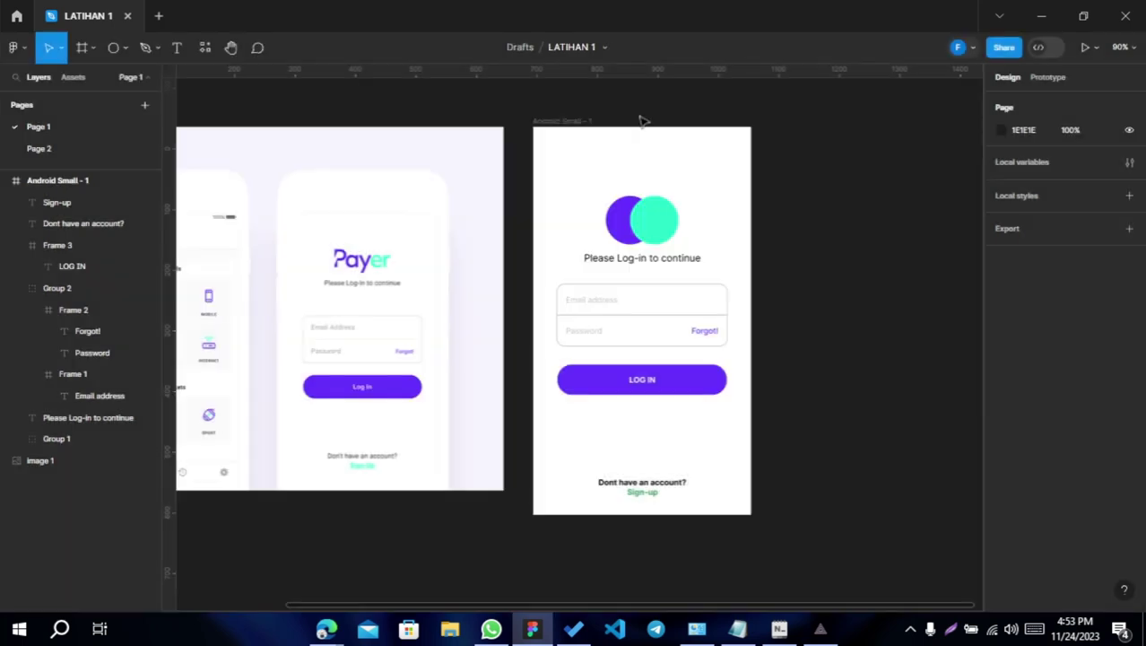
- Select the whole 360 × 640 Android Small - 1 frame by its title
double_click(639, 303)
left_click(729, 401)
left_click(582, 126)
left_click(563, 123)
scroll(1076, 449, "down", 2)
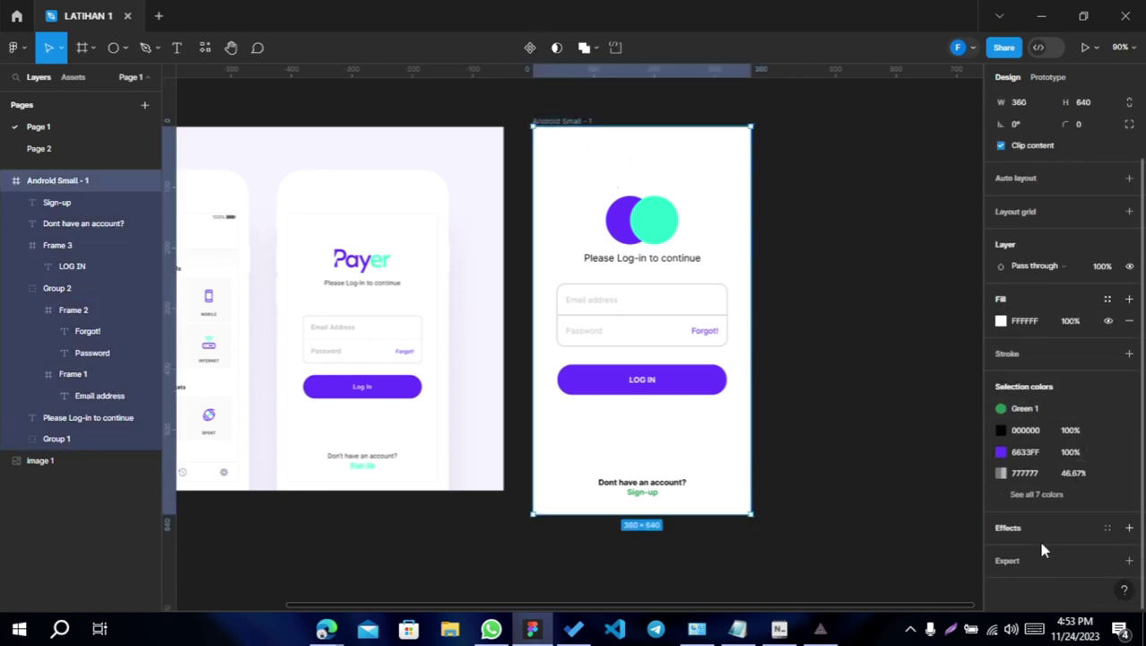
- Add a 1x PNG export to the frame and save it as Android Small - 1.png
left_click(1129, 560)
scroll(1071, 558, "down", 2)
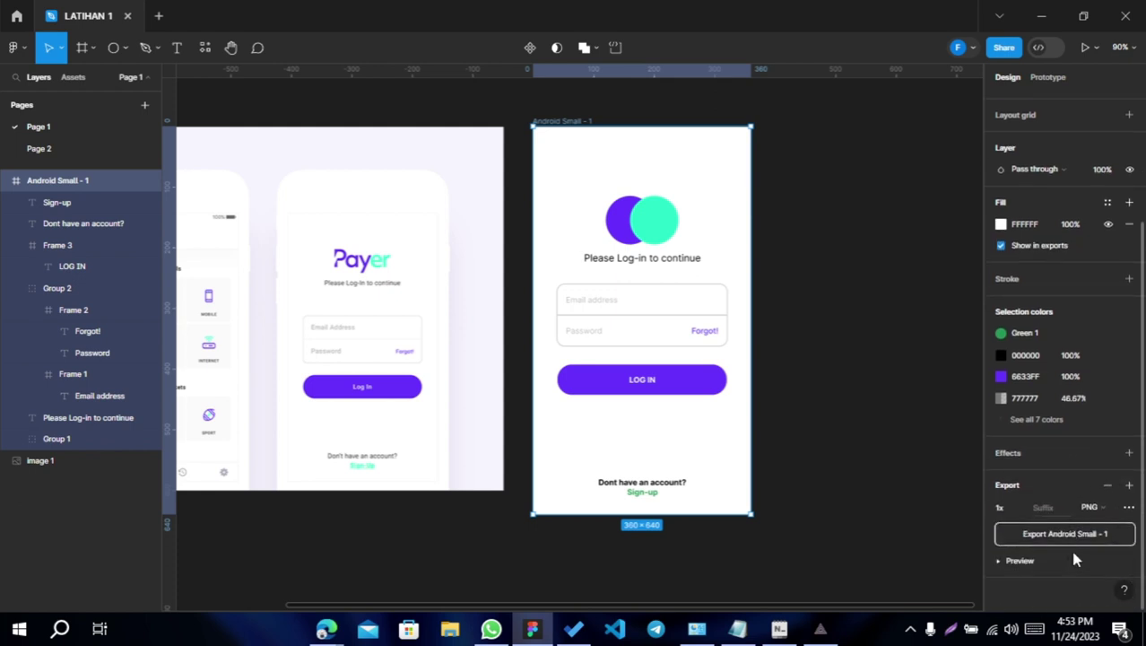
left_click(1084, 537)
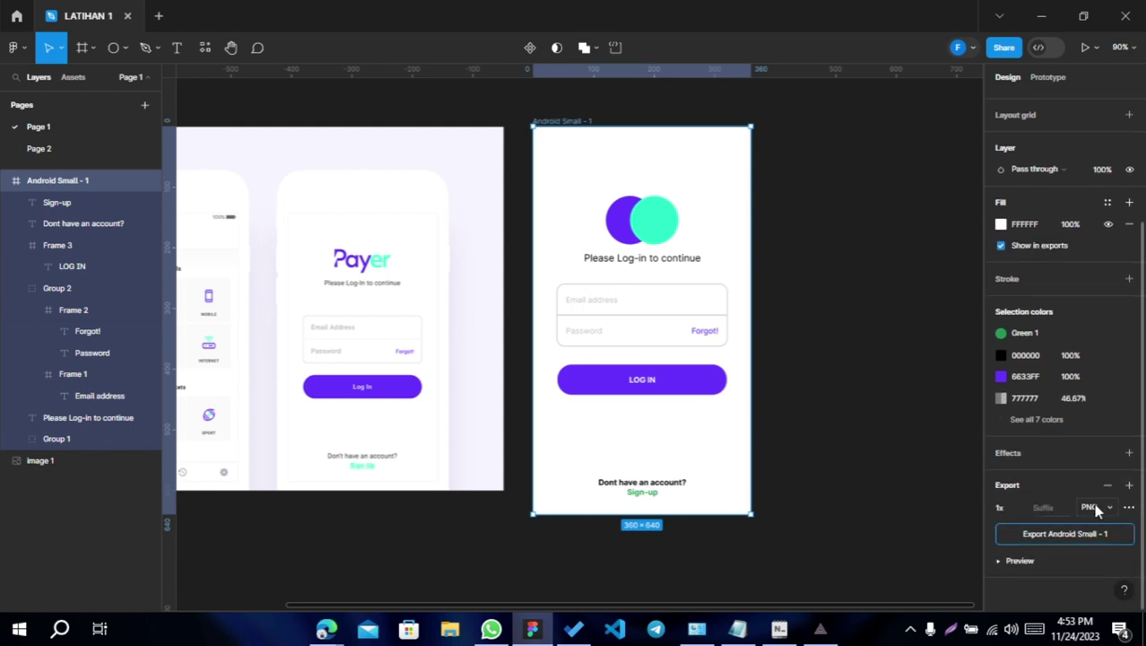
key("Return")
left_click(1093, 507)
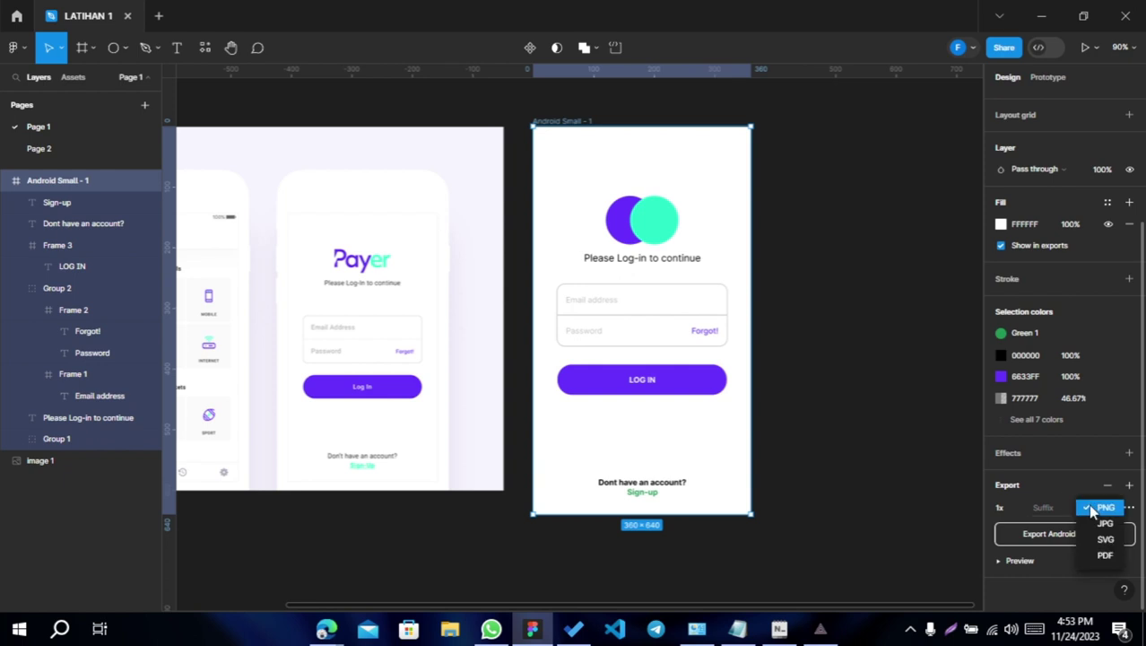
left_click(1039, 536)
left_click(1038, 536)
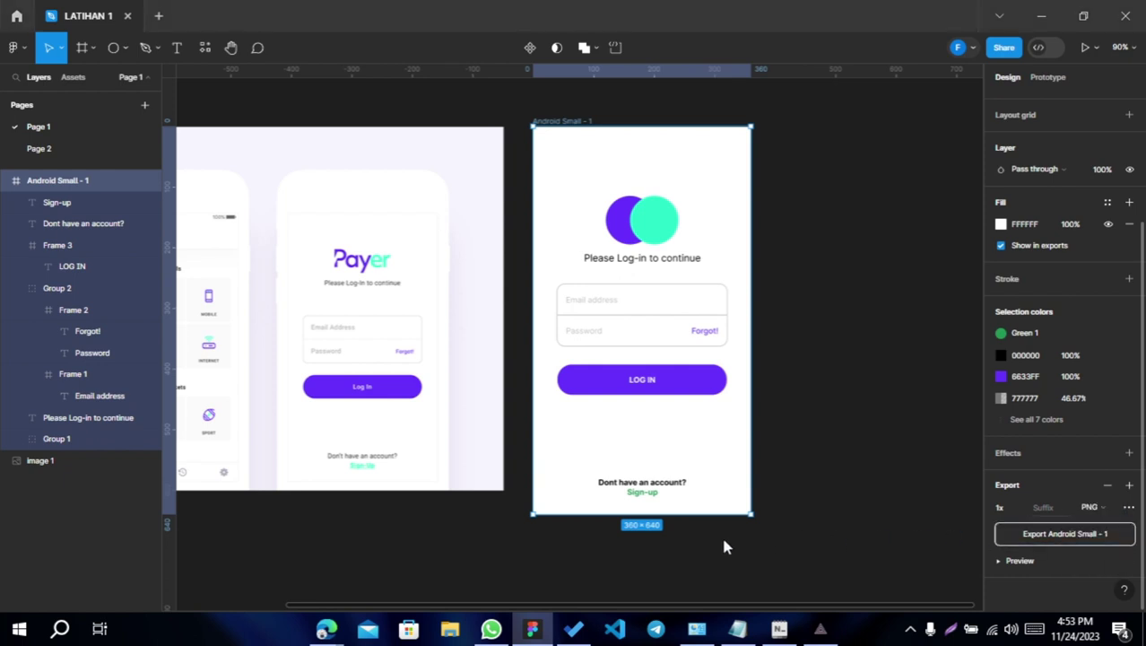
left_click(920, 456)
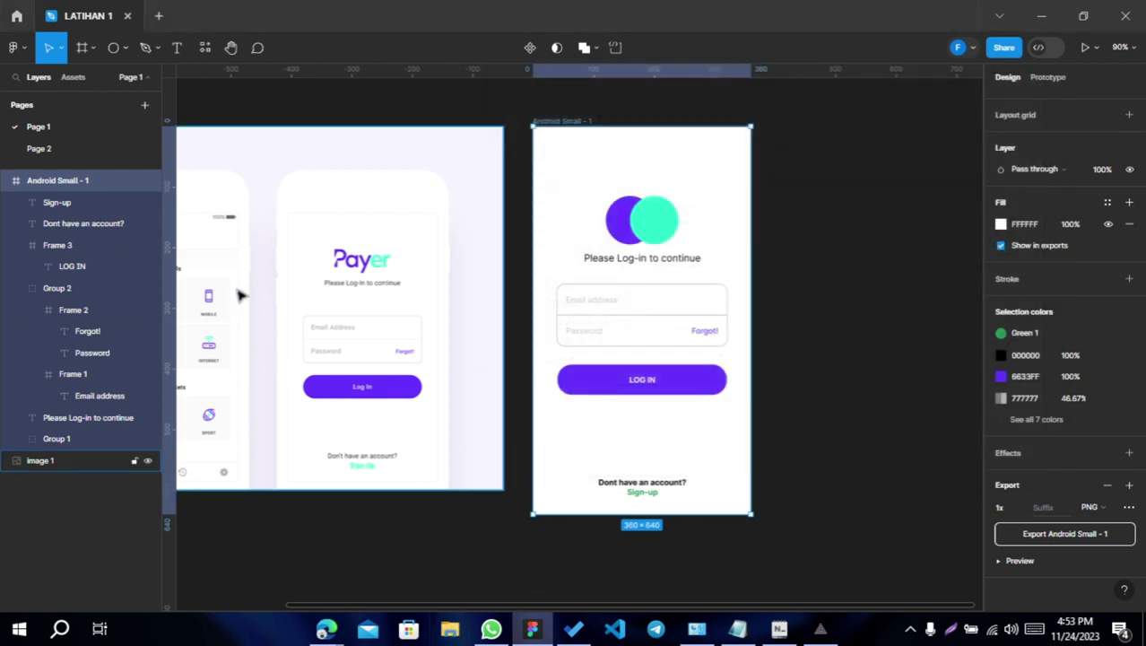
key("super+e")
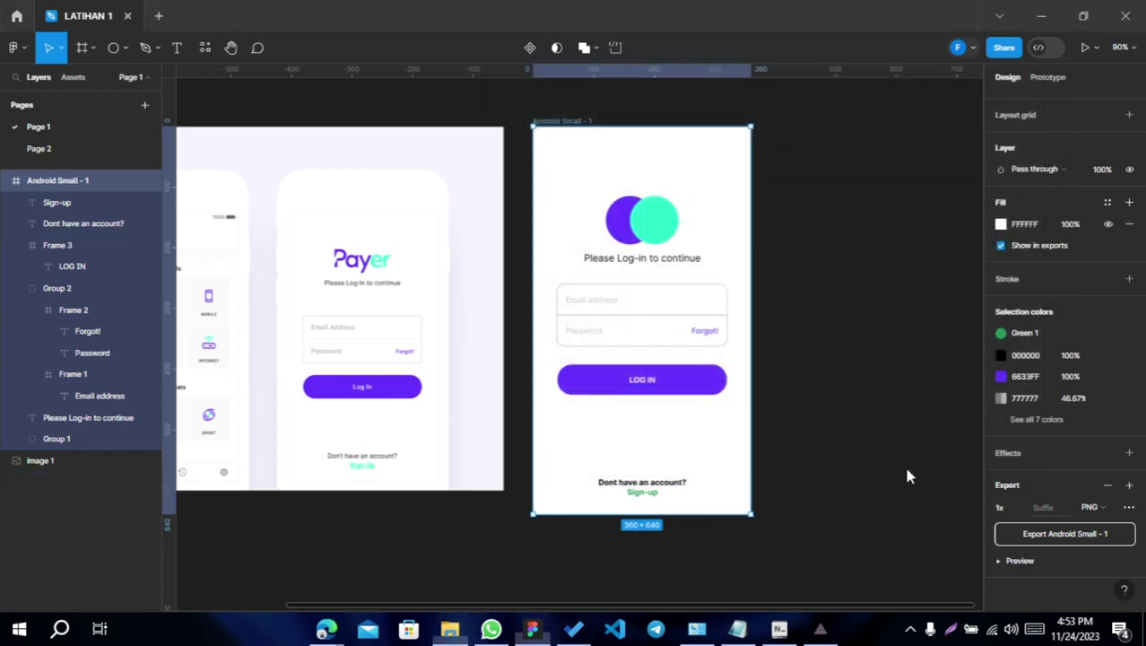
- Open Android Small - 1.png from Quick access recent files in Photos
left_click(98, 236)
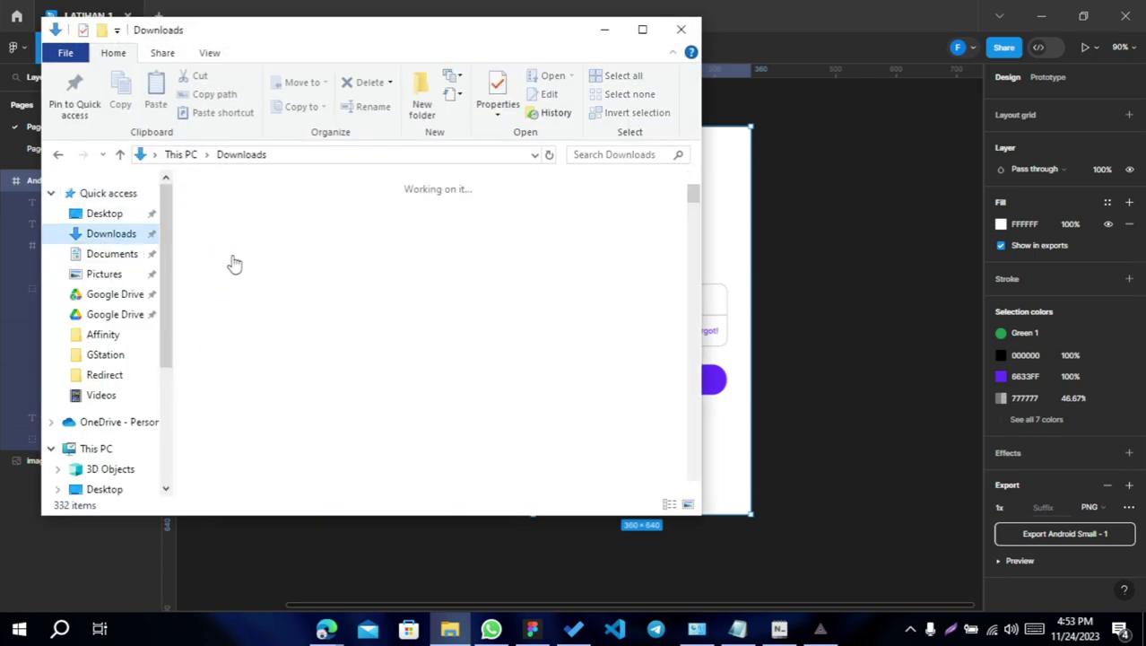
scroll(289, 303, "down", 5)
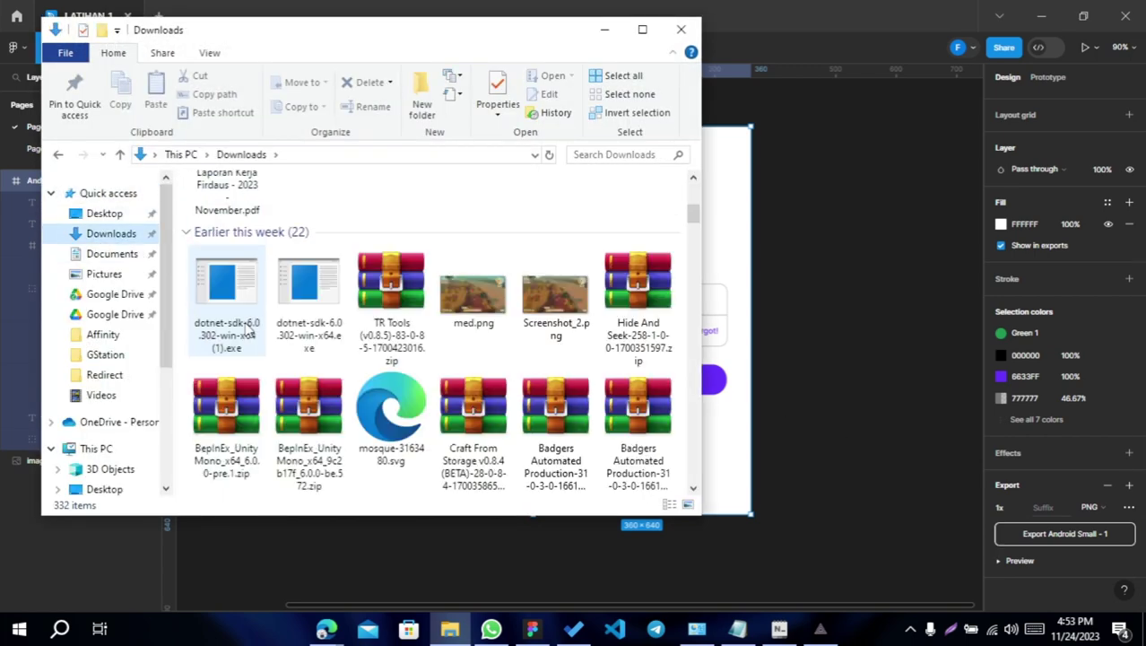
scroll(233, 340, "up", 5)
left_click(92, 192)
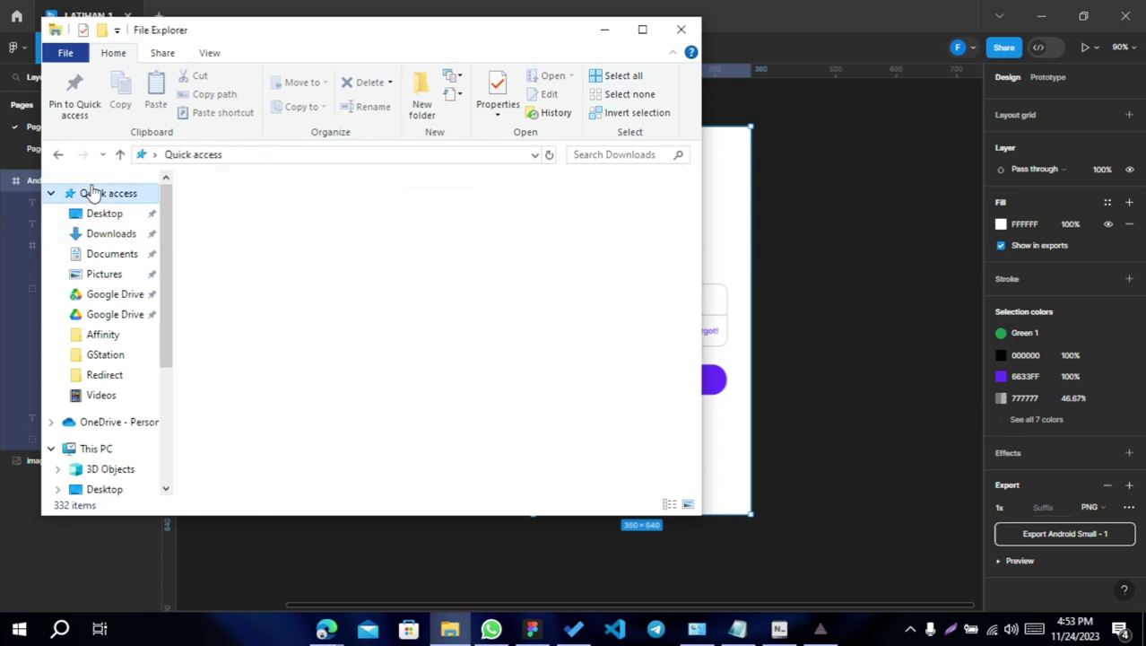
scroll(250, 422, "down", 3)
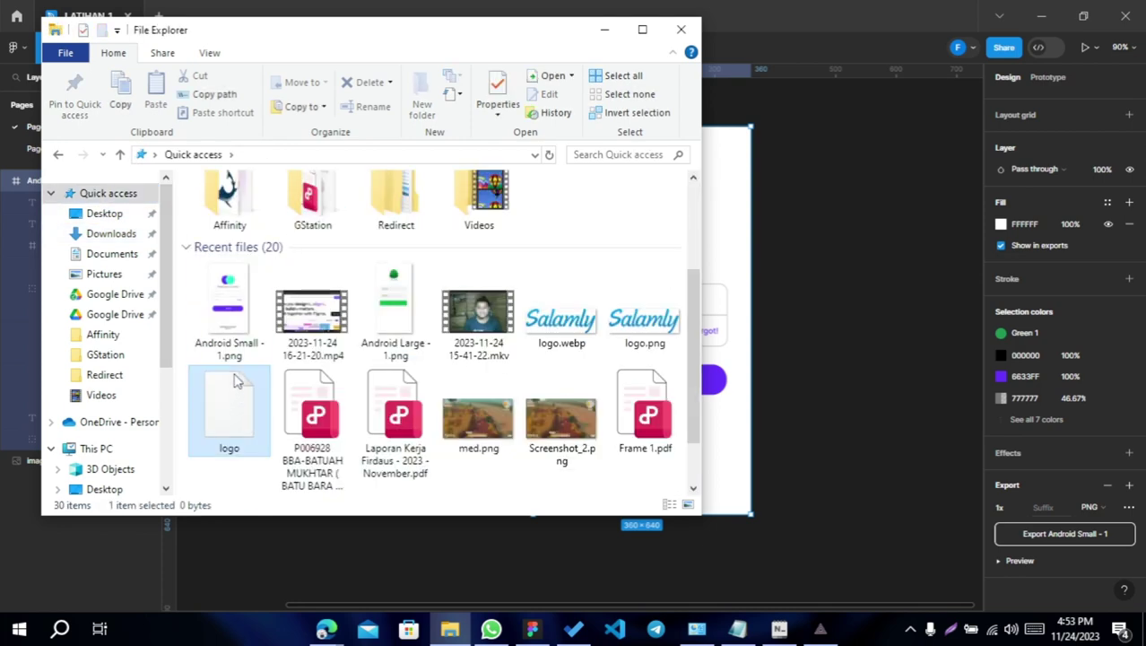
left_click(226, 298)
double_click(218, 301)
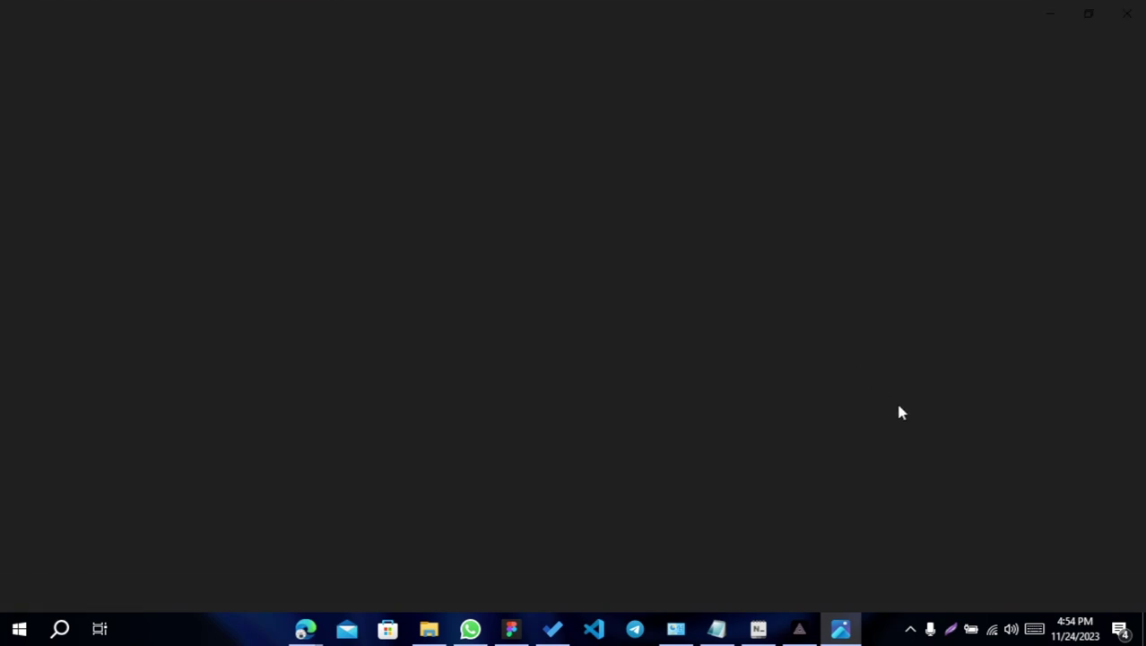
- Close Photos and File Explorer, then recentre the login frame in Figma
left_click(1087, 16)
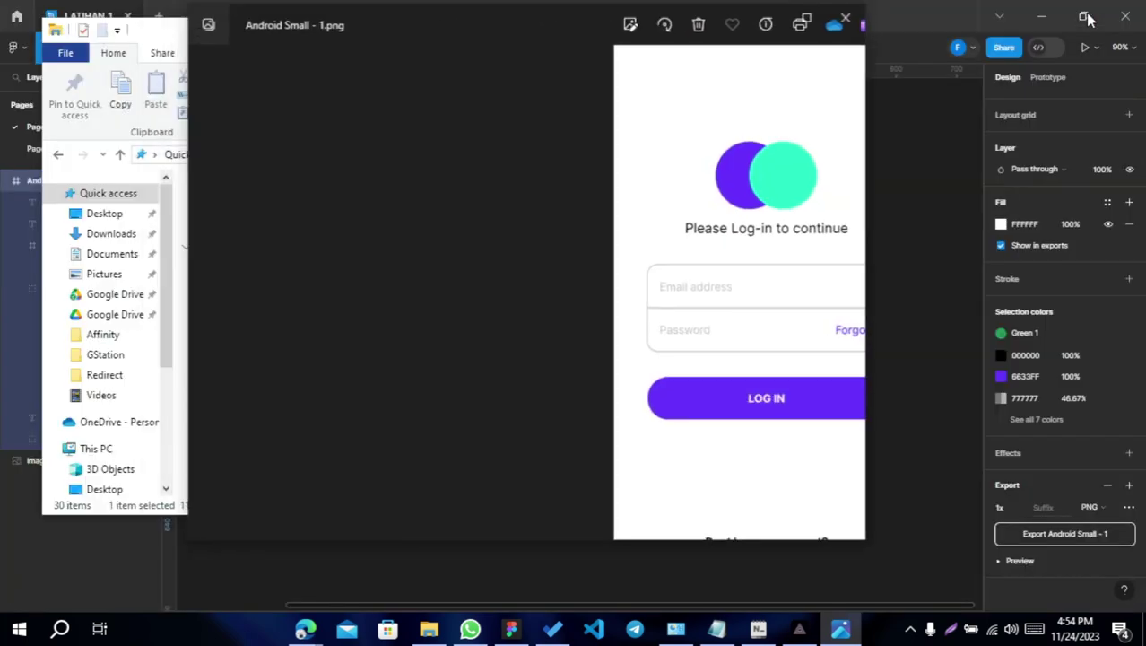
left_click(845, 24)
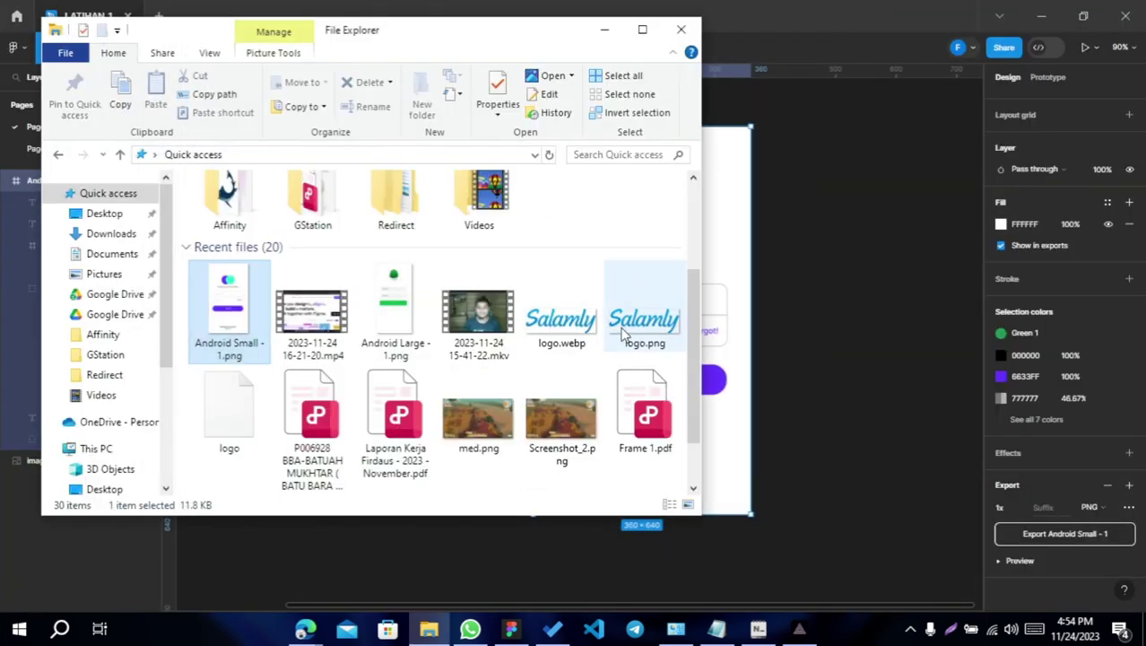
left_click(681, 30)
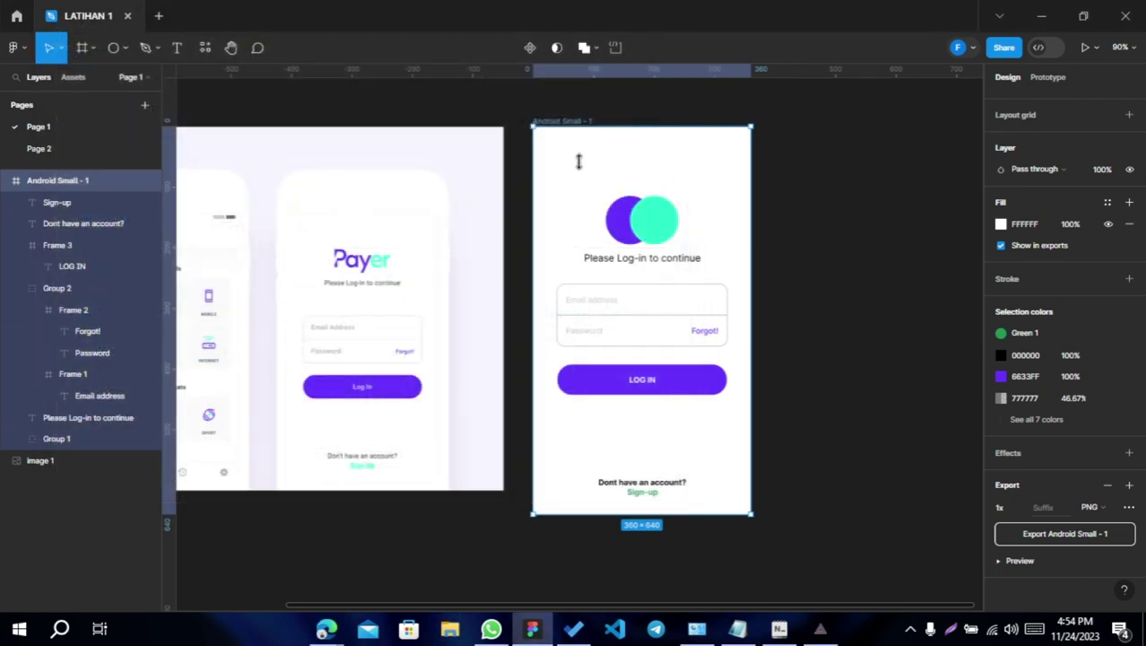
mouse_move(877, 440)
left_mouse_down()
mouse_move(758, 455)
mouse_move(673, 525)
left_mouse_up()
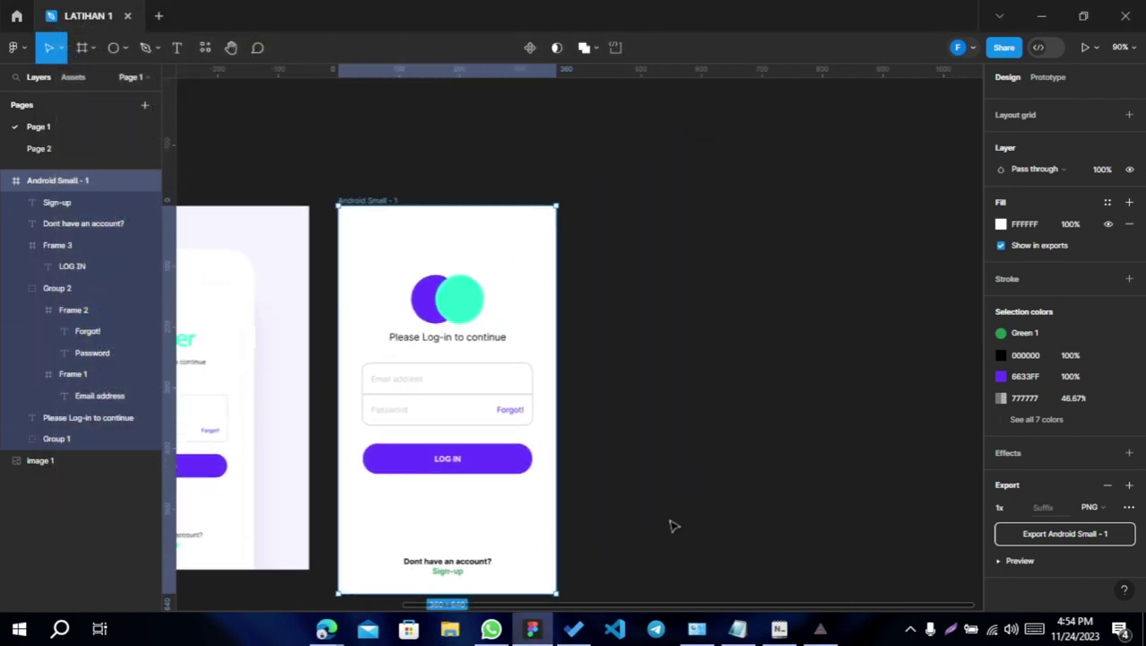